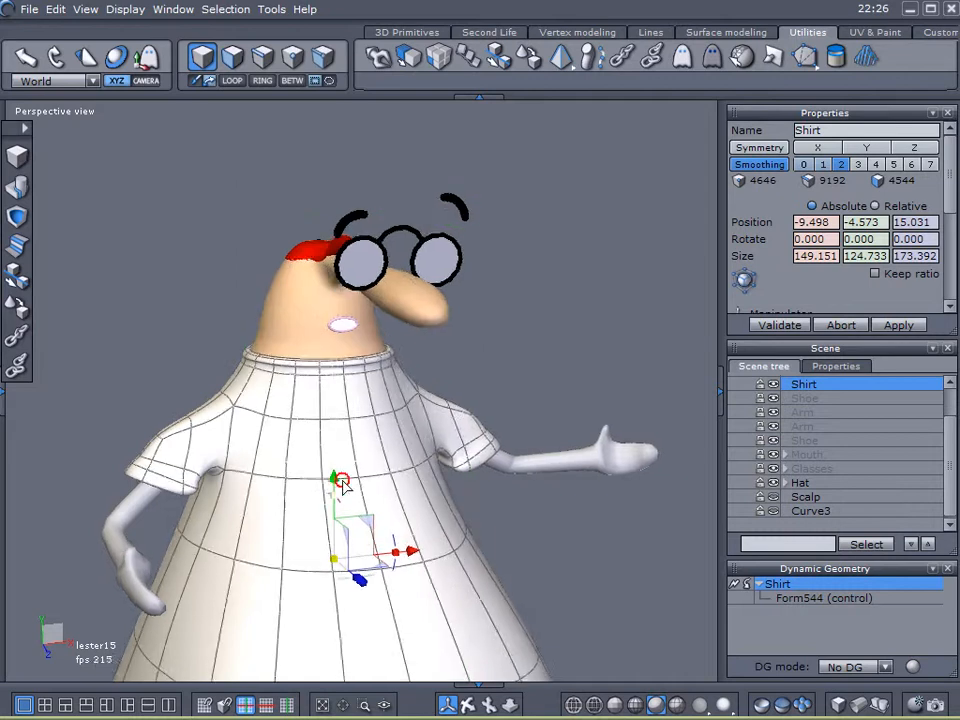
- Select the red hat and examine its shape and how it sits on the head from several sides
middle_click_drag(700, 494, 649, 429)
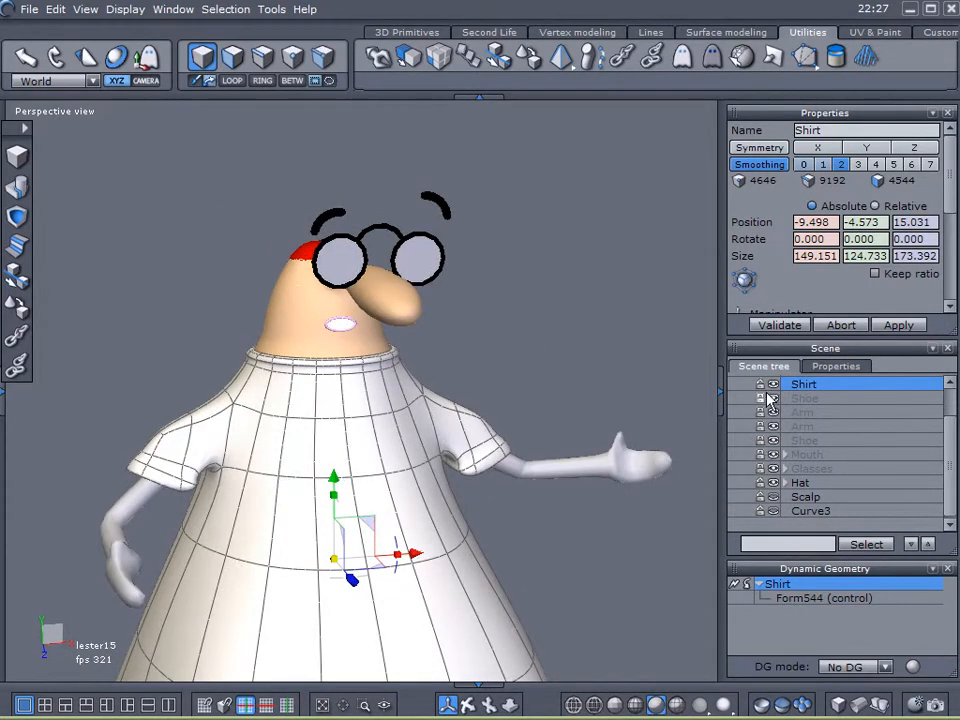
scroll(857, 456, "up", 1)
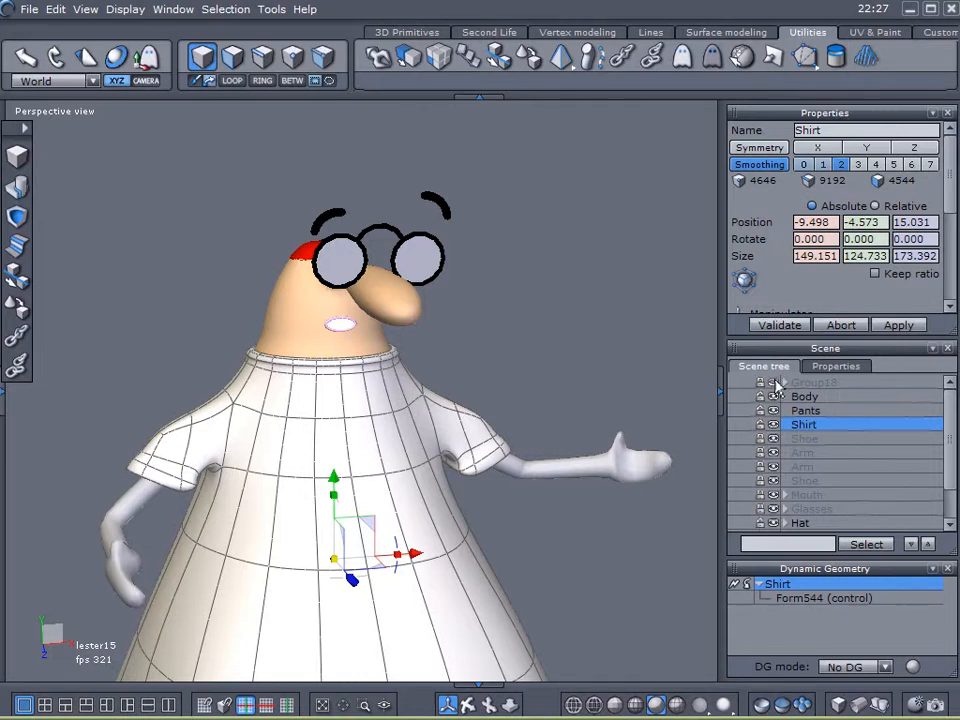
middle_click_drag(467, 384, 692, 396)
scroll(281, 258, "up", 3)
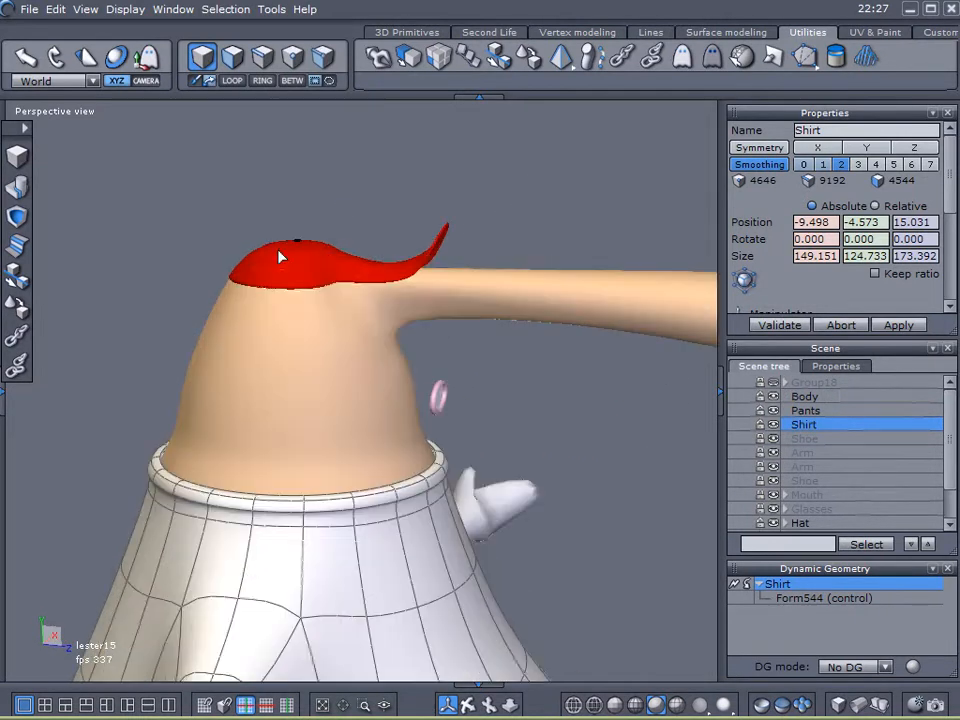
left_click(415, 268)
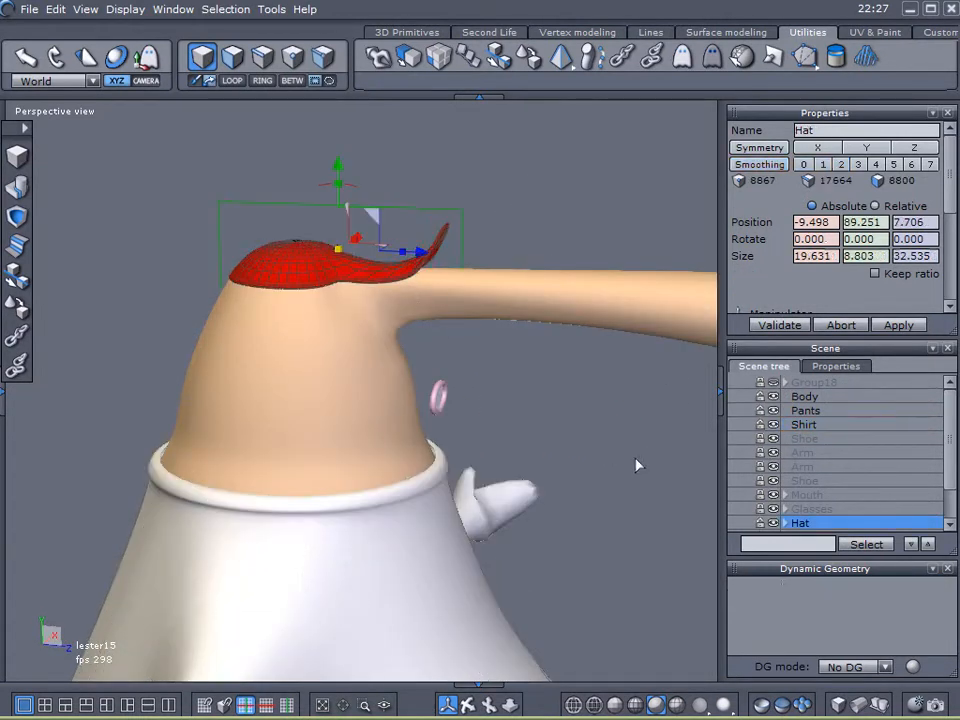
middle_click_drag(700, 387, 130, 346)
middle_click_drag(323, 357, 210, 385)
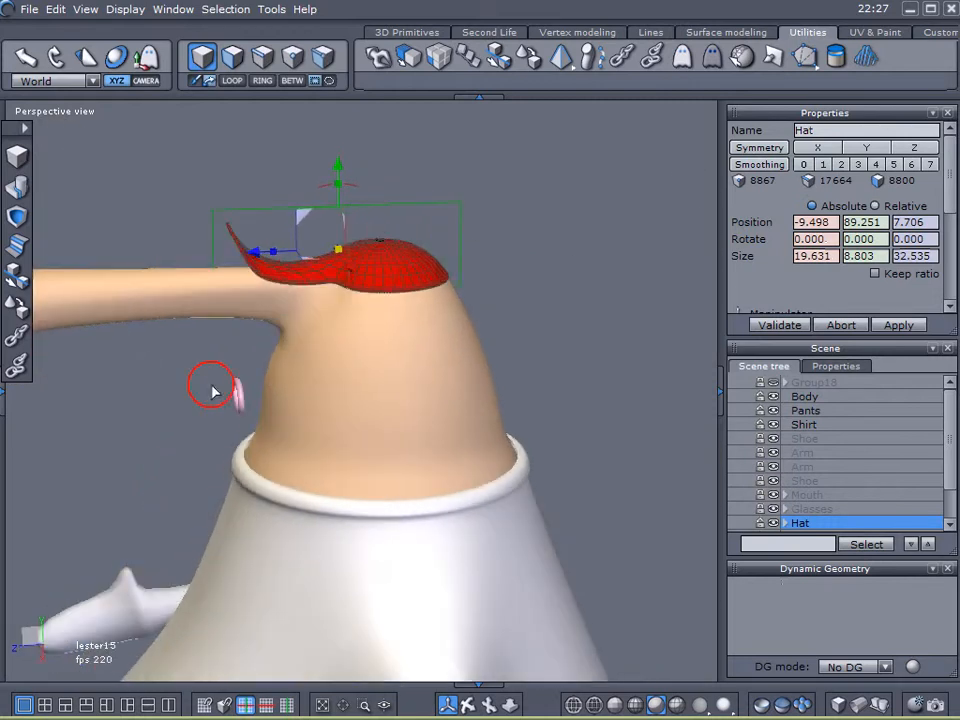
scroll(342, 260, "up", 4)
middle_click_drag(356, 311, 620, 405)
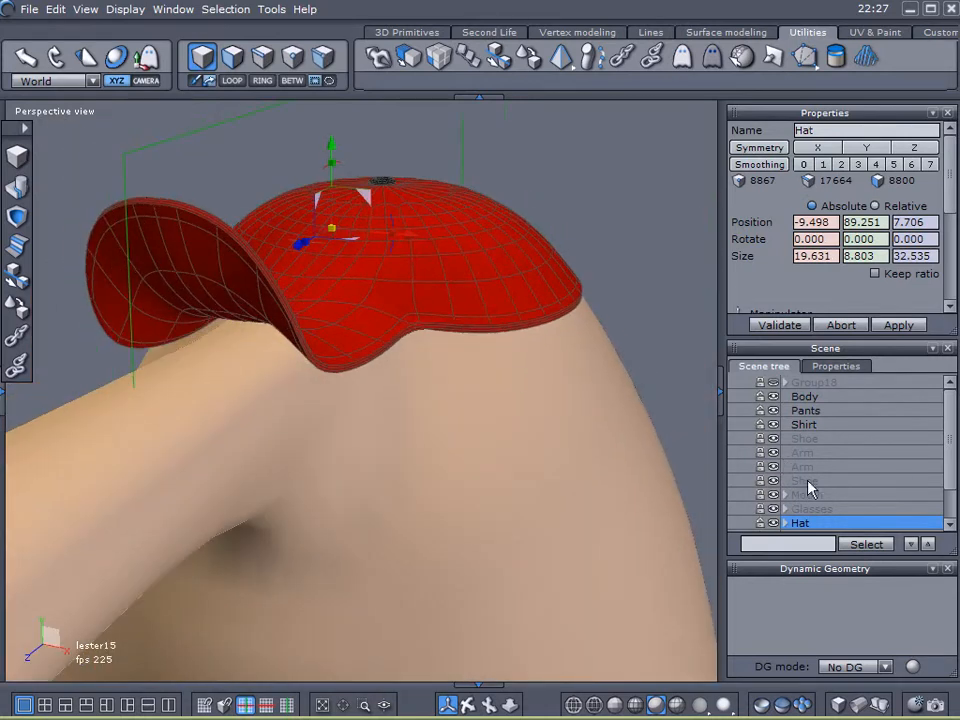
- Unhide the Scalp and Curve3 objects and display smooth shading with wireframe edges on all objects
left_click_drag(951, 437, 953, 498)
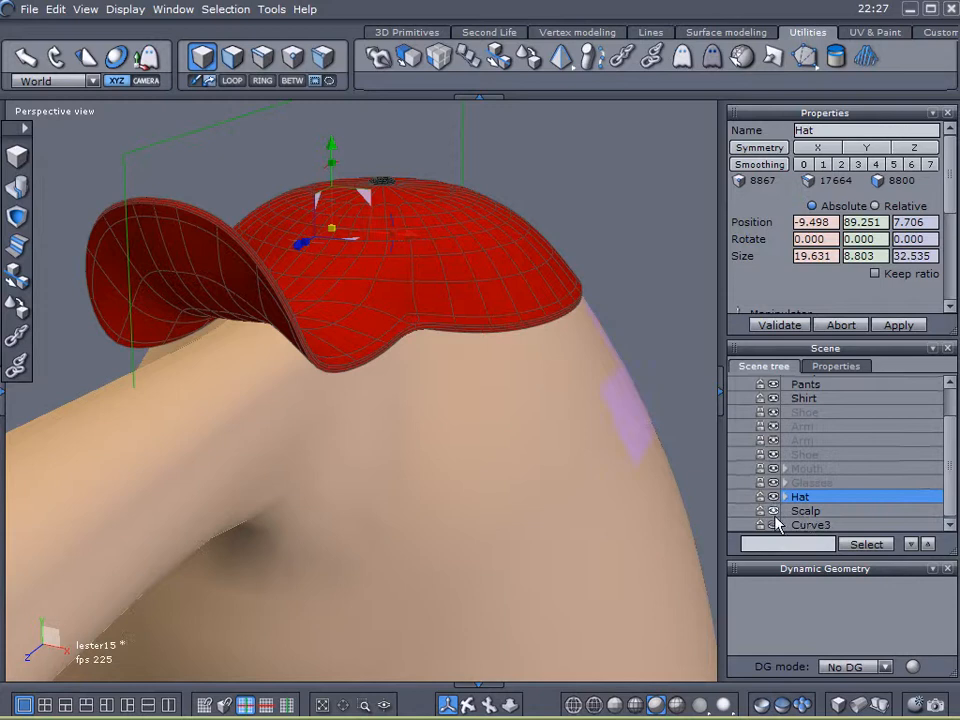
middle_click_drag(596, 489, 319, 464)
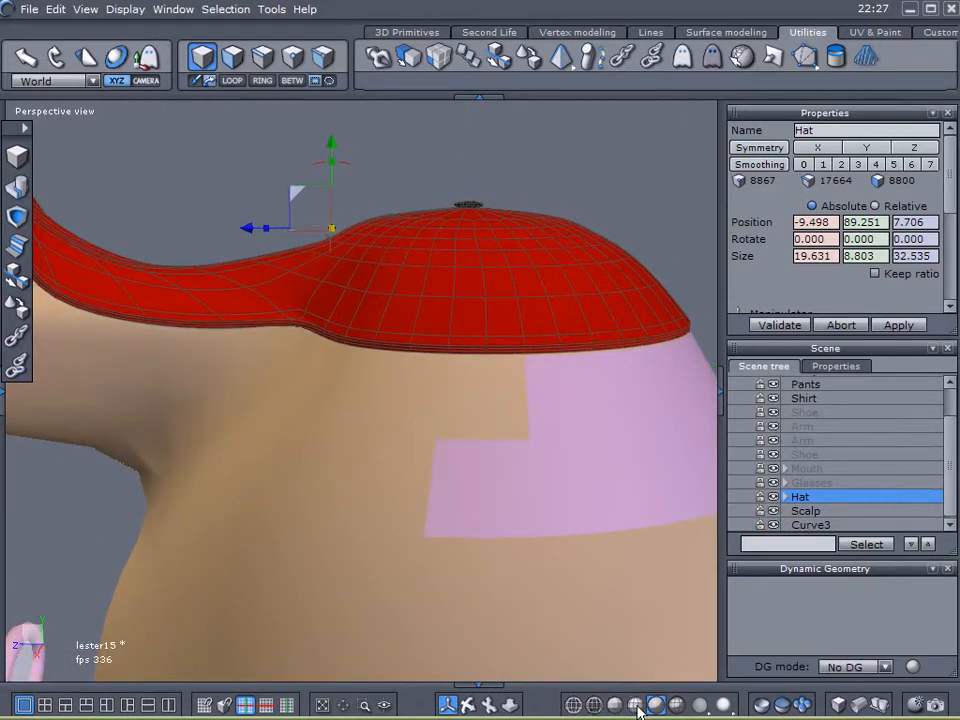
left_click(676, 705)
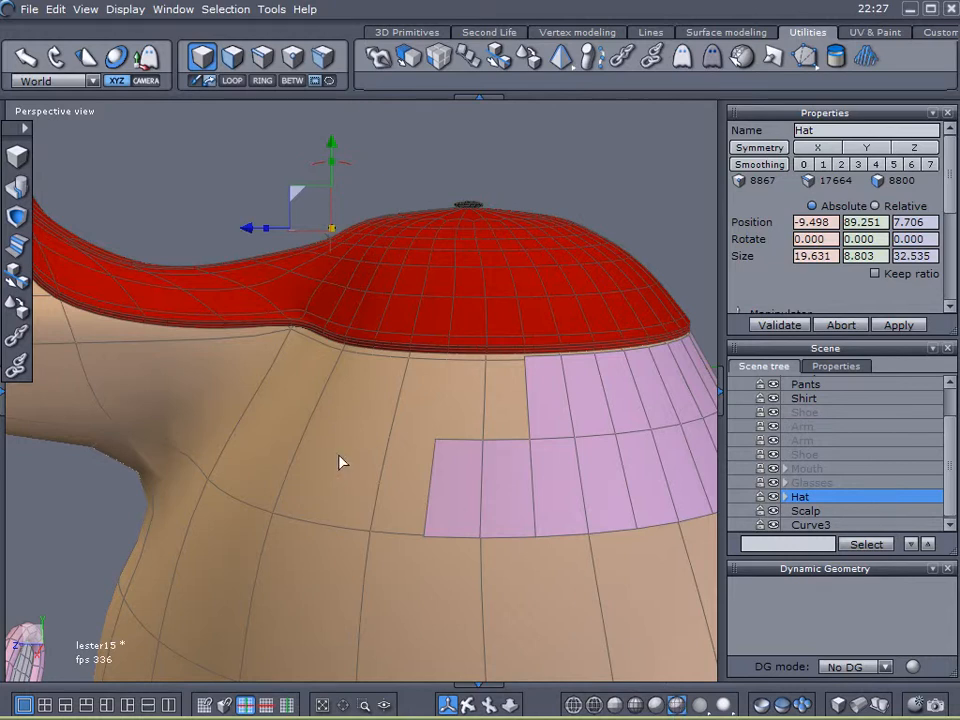
middle_click_drag(339, 454, 318, 443)
scroll(364, 434, "down", 3)
scroll(367, 390, "up", 1)
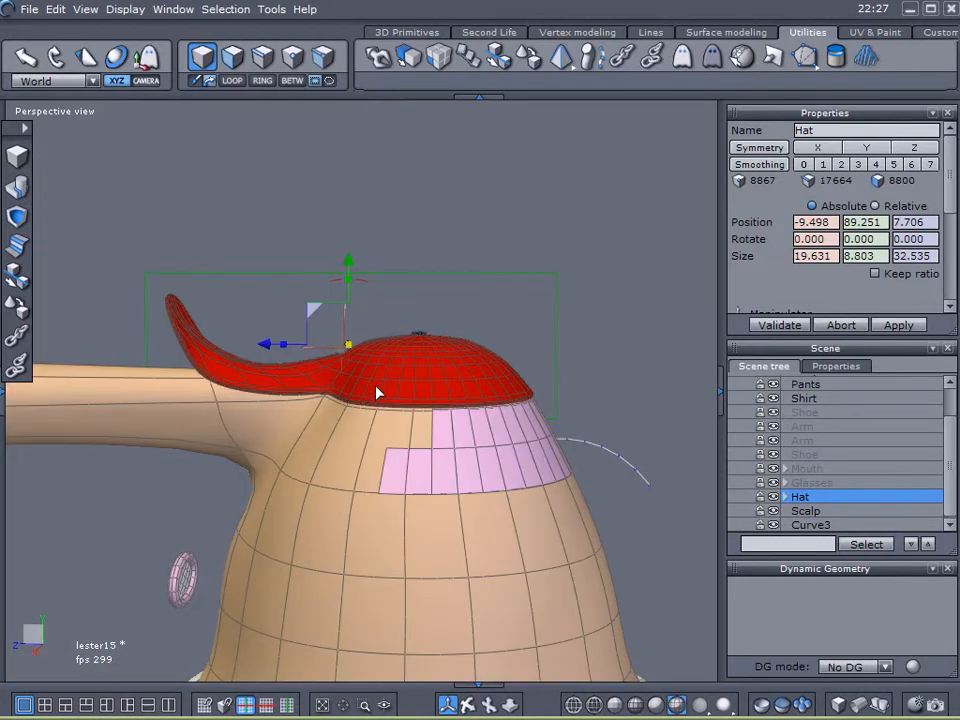
scroll(398, 446, "up", 2)
middle_click_drag(402, 446, 399, 446)
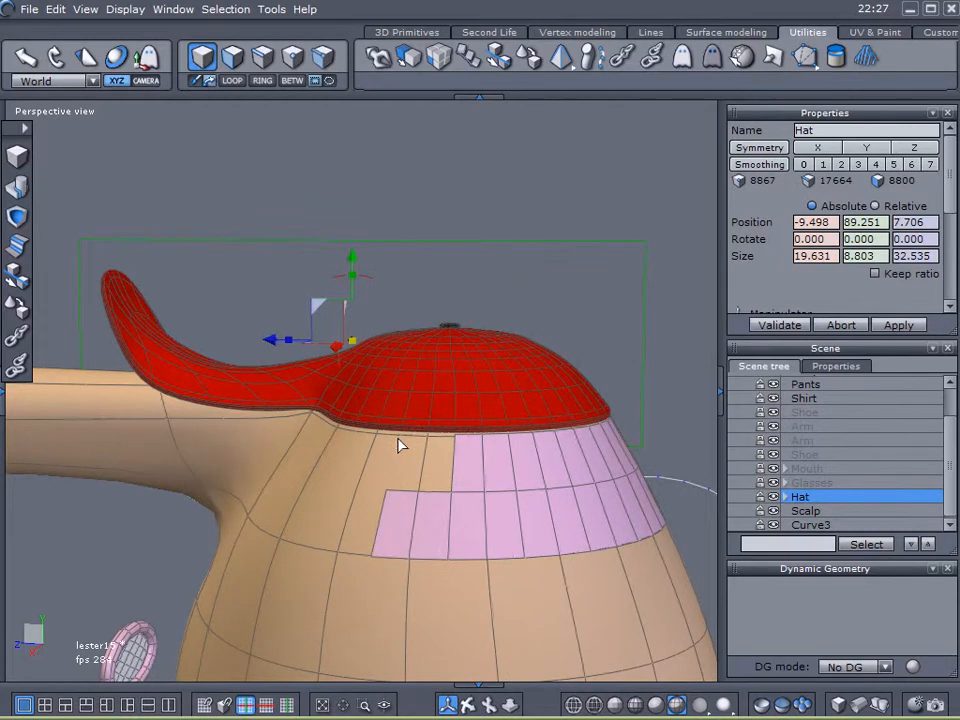
mouse_move(163, 390)
left_mouse_down()
mouse_move(296, 424)
mouse_move(429, 441)
mouse_move(533, 443)
mouse_move(606, 430)
mouse_move(602, 390)
mouse_move(426, 334)
mouse_move(268, 372)
mouse_move(180, 377)
mouse_move(166, 396)
left_mouse_up()
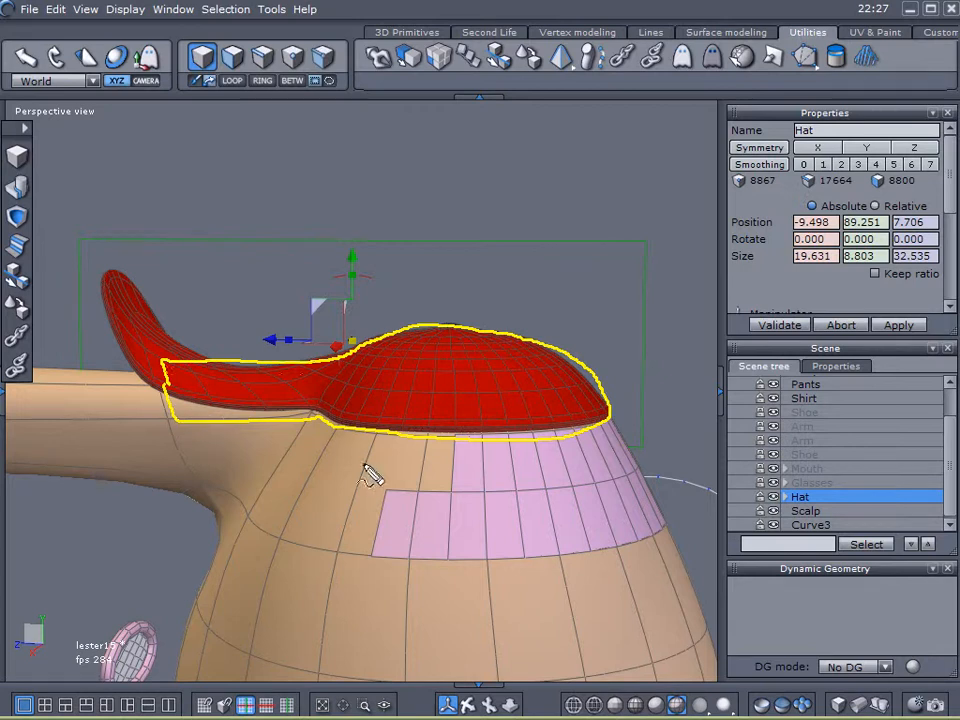
key("Escape")
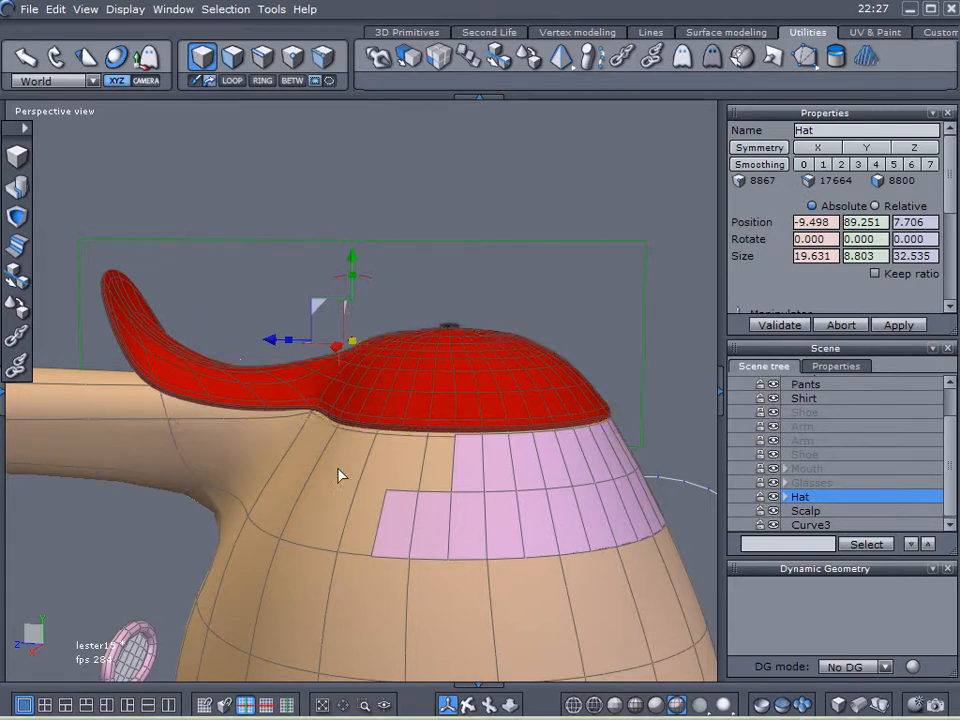
- Hide the Hat, Scalp and Curve3 objects to expose the bare head
left_click(773, 497)
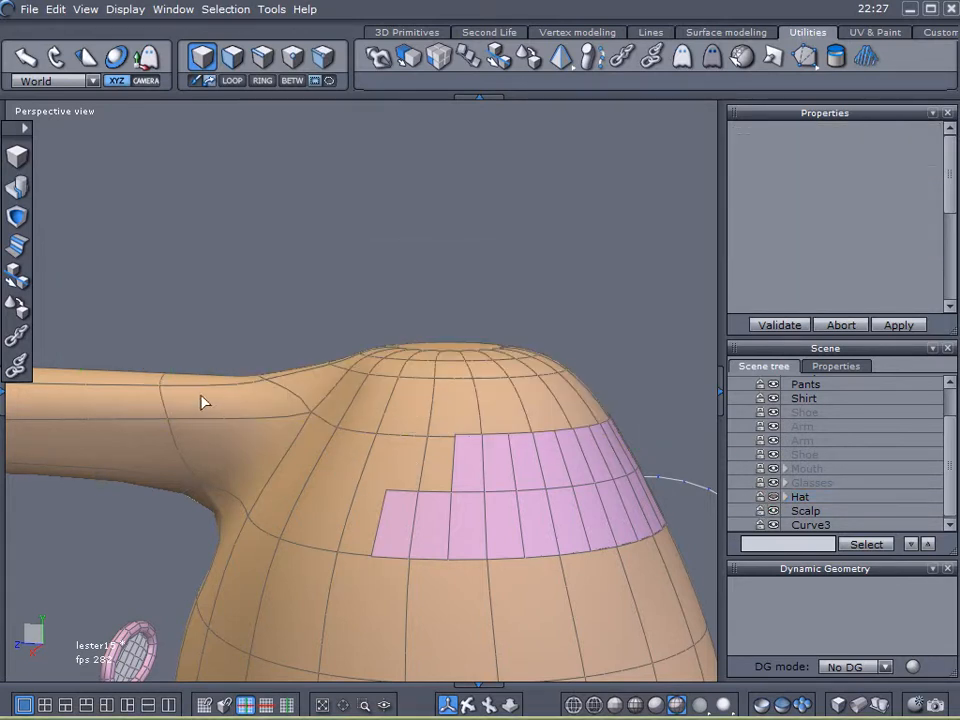
mouse_move(243, 377)
left_mouse_down()
mouse_move(388, 439)
mouse_move(568, 439)
mouse_move(615, 429)
mouse_move(565, 385)
mouse_move(418, 343)
mouse_move(279, 381)
mouse_move(189, 377)
mouse_move(82, 298)
mouse_move(82, 245)
left_mouse_up()
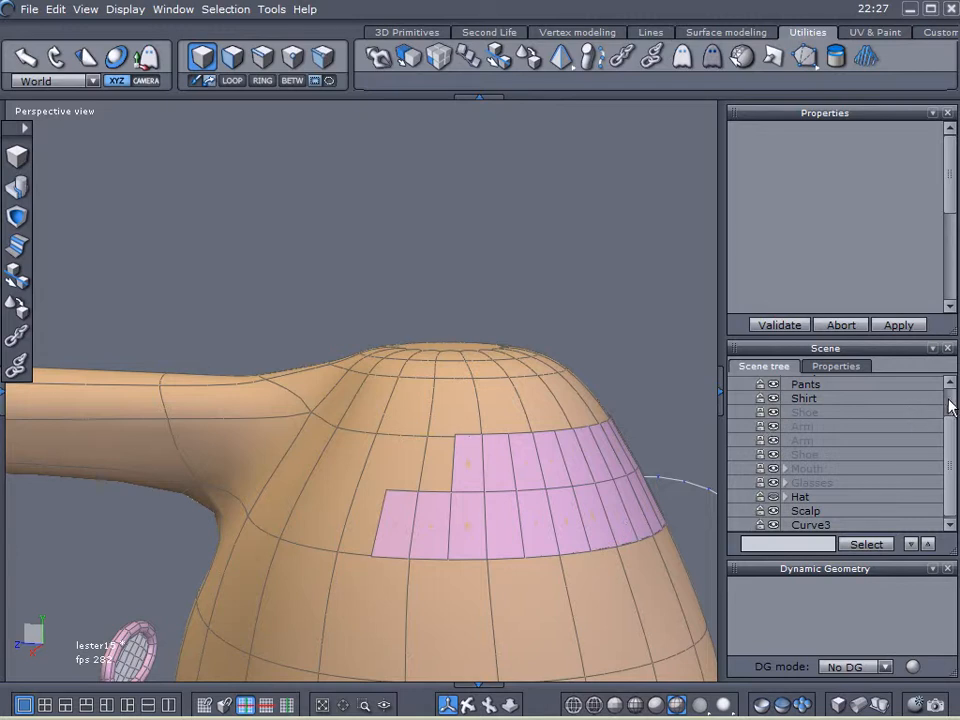
mouse_move(950, 430)
left_mouse_down()
mouse_move(952, 405)
mouse_move(949, 468)
mouse_move(948, 434)
left_mouse_up()
left_click(775, 511)
- Duplicate the Body object and hide the original Body
left_click(800, 397)
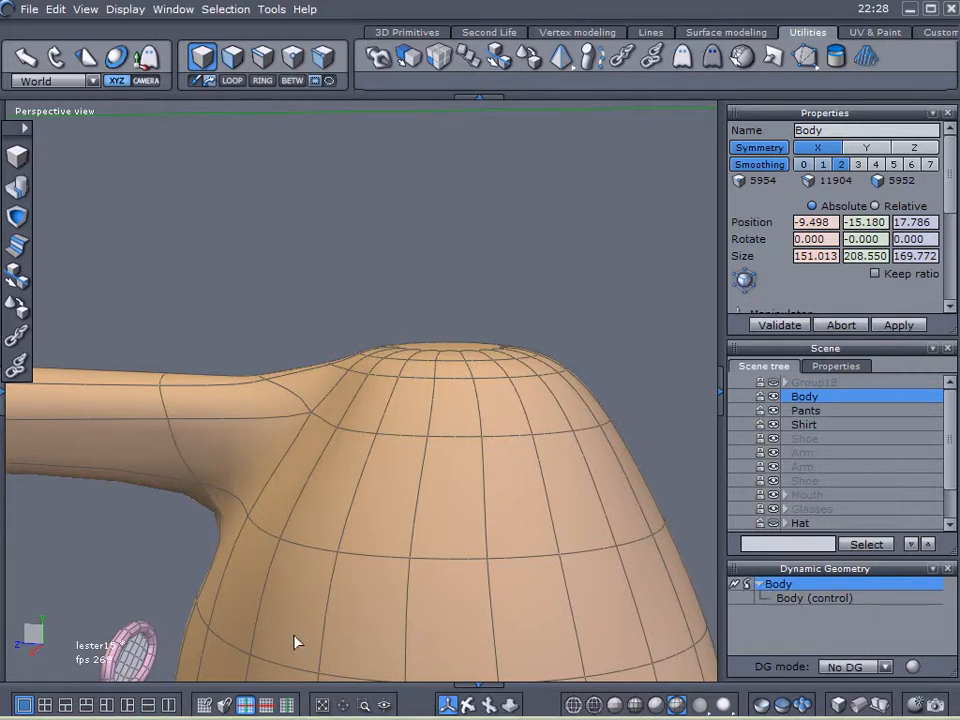
left_click_drag(947, 476, 955, 428)
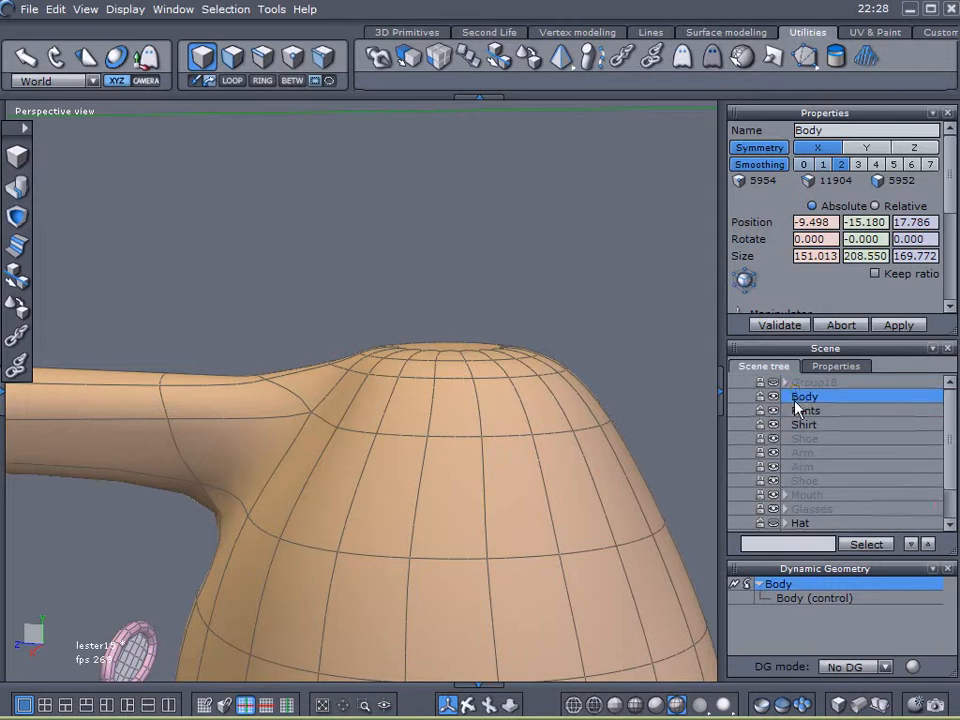
left_click(734, 397)
left_click(772, 398)
- Select the duplicate Body and set its smoothing level to 0
left_click_drag(954, 410, 954, 484)
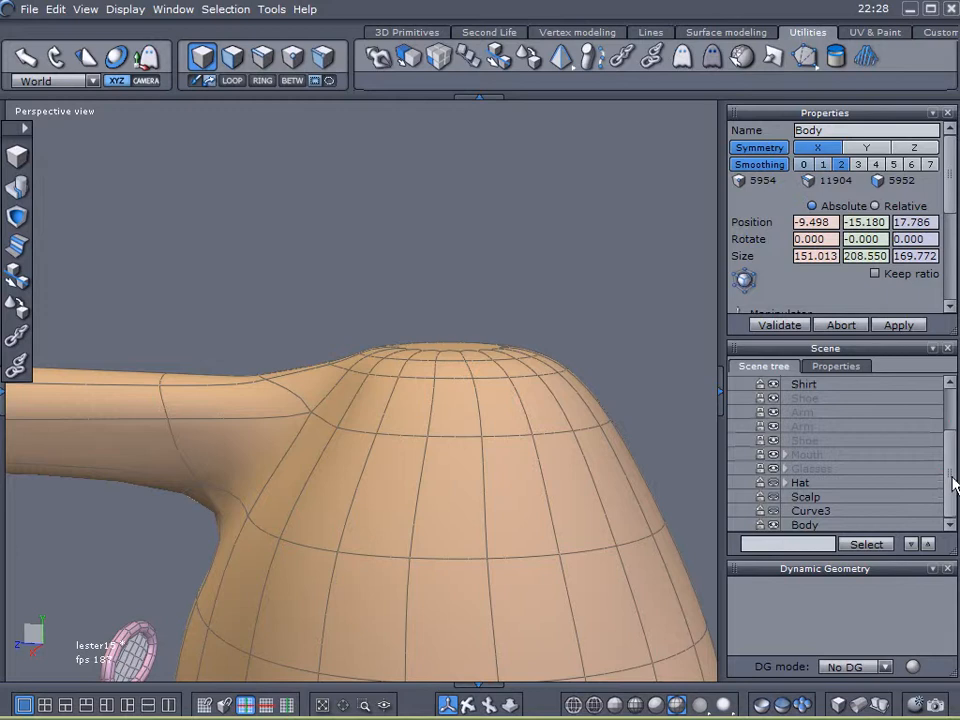
left_click(788, 526)
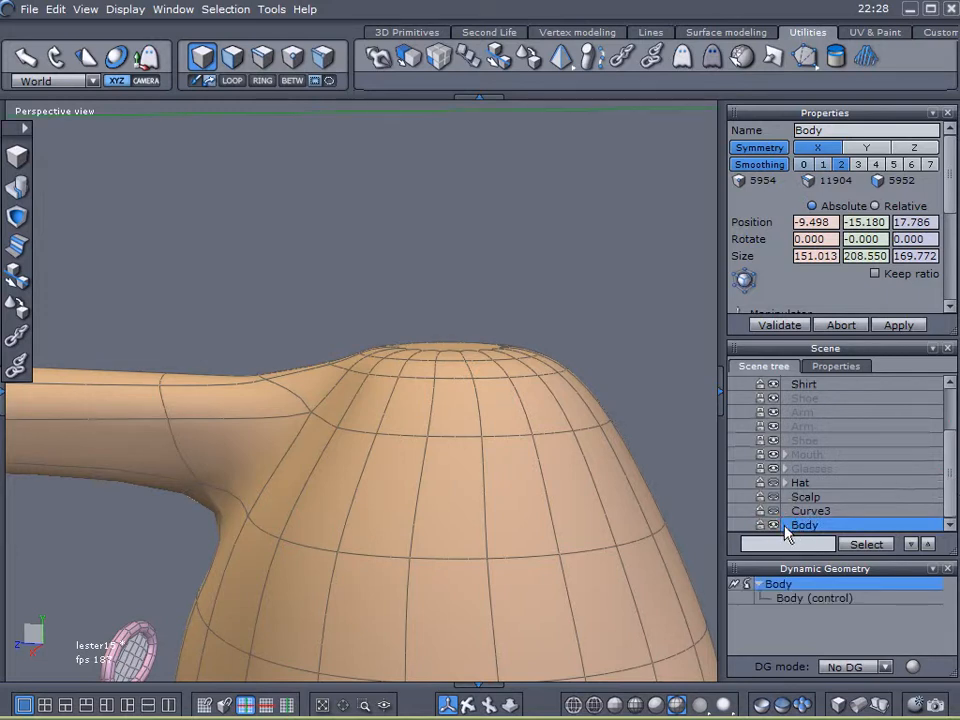
left_click(803, 164)
- Turn off symmetry on the duplicate body and select the three edge loops around the crown of the head
middle_click_drag(375, 381, 289, 266)
left_click(255, 63)
mouse_move(425, 334)
left_mouse_down()
mouse_move(448, 356)
mouse_move(472, 411)
left_mouse_up()
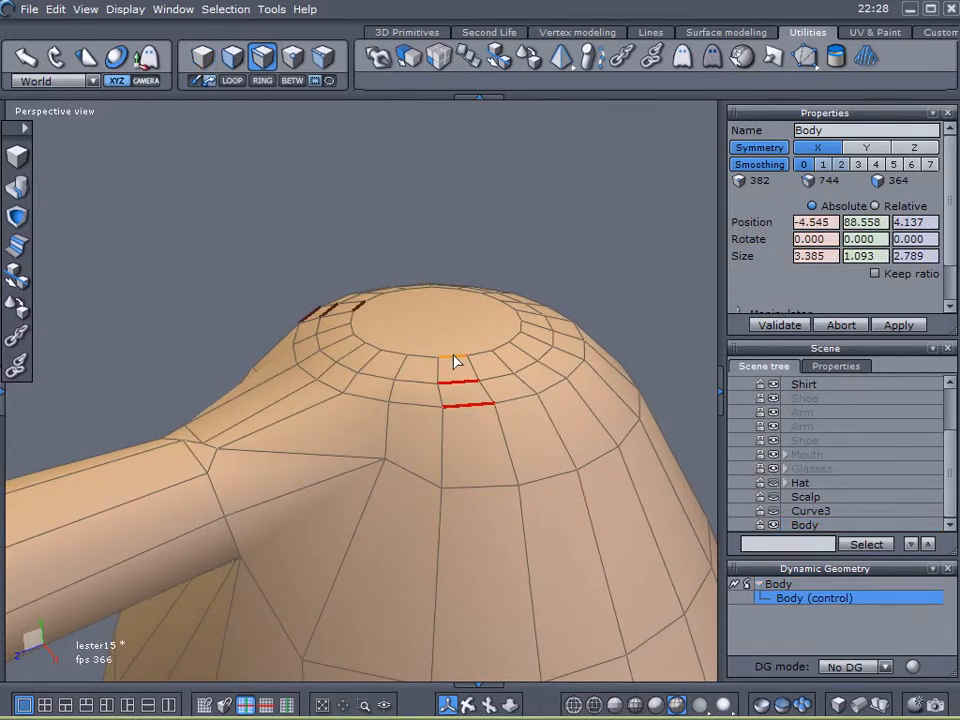
left_click(759, 147)
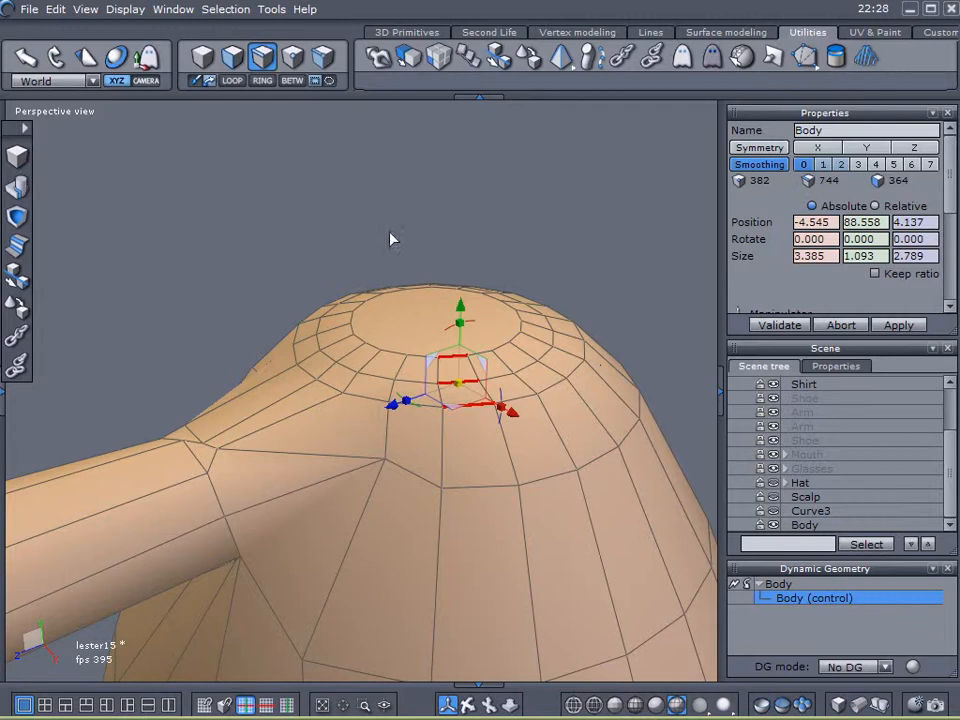
left_click(232, 80)
middle_click_drag(585, 321, 536, 300)
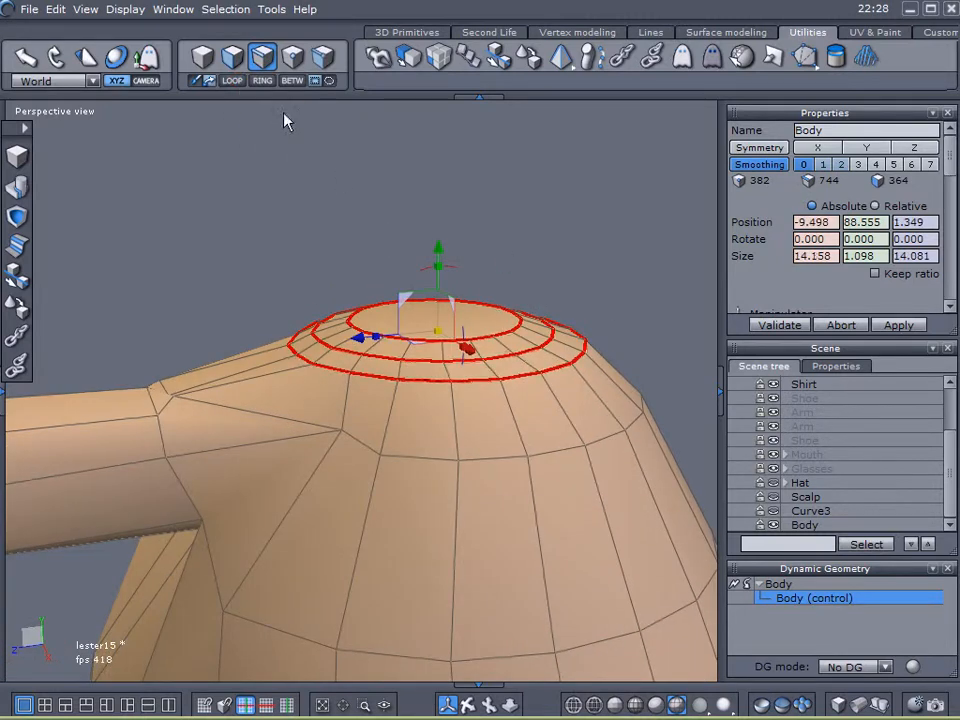
- Convert the edge loops to a face selection covering the whole top of the head down to the nose
left_click(235, 10)
left_click(304, 306)
middle_click_drag(304, 313, 94, 420)
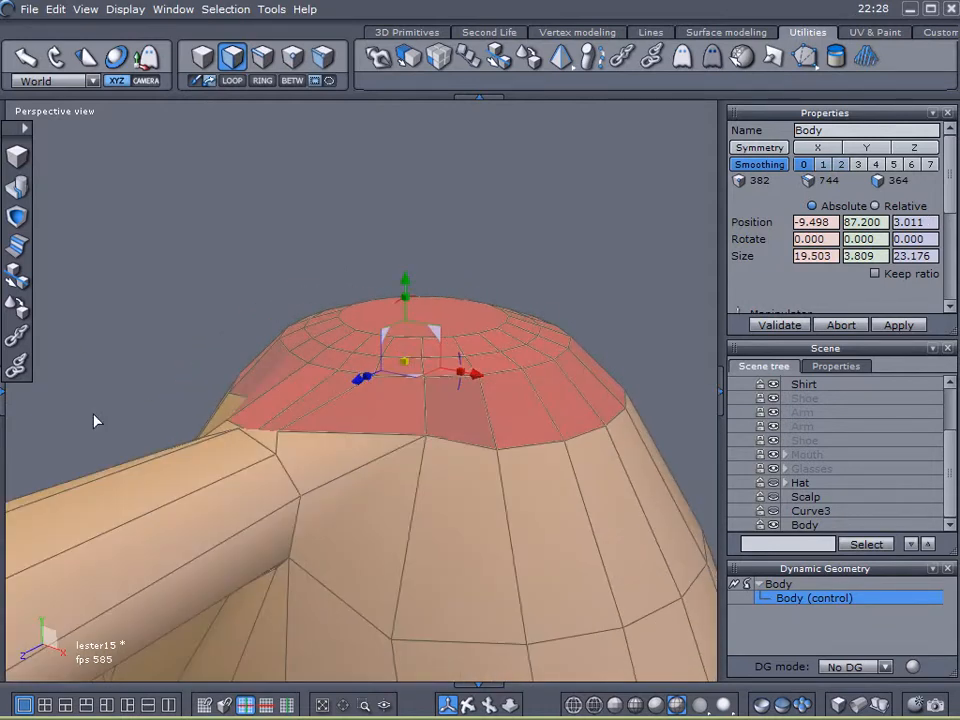
- Detach the selected crown faces from the duplicate body as a separate object
left_click(613, 35)
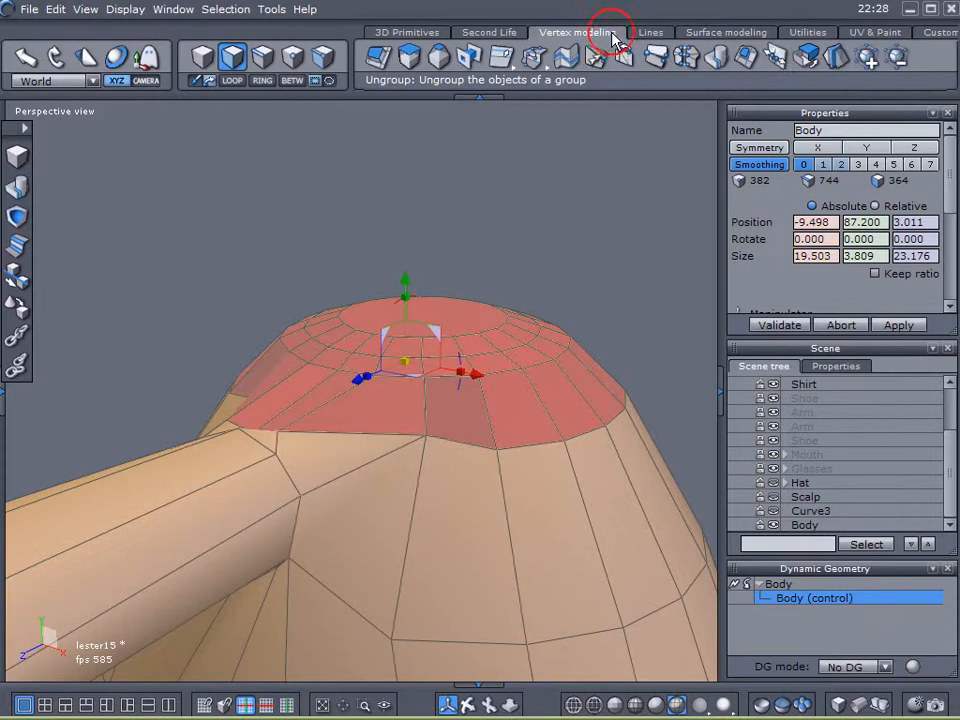
left_click(806, 58)
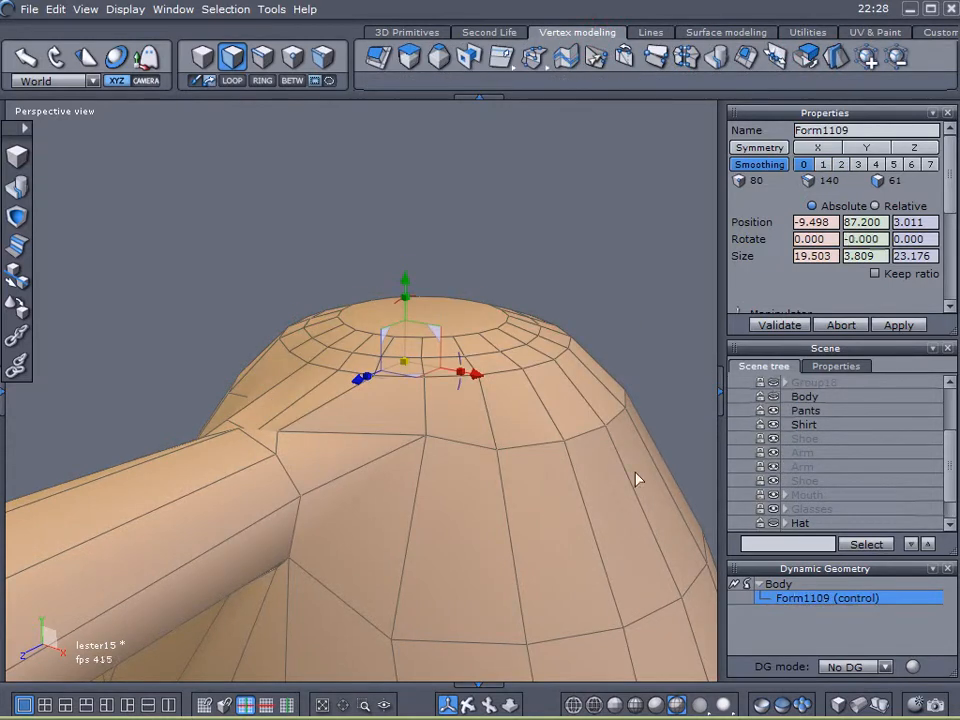
- Raise the detached head cap above the head as a test and undo the move
left_click(668, 339)
left_click_drag(411, 283, 433, 190)
key("ctrl+z")
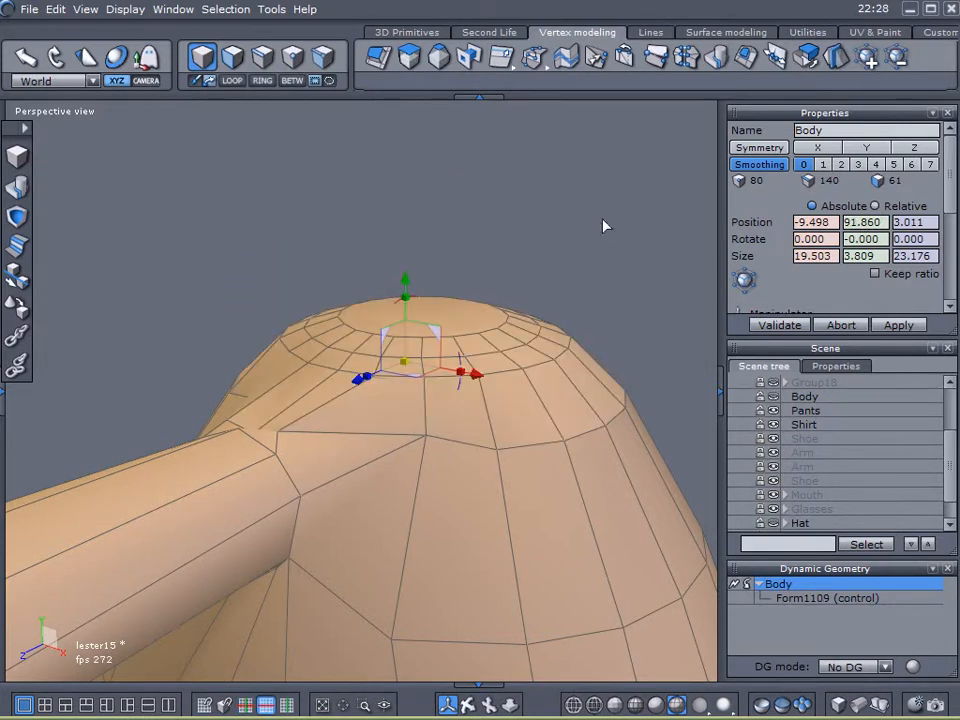
key("Escape")
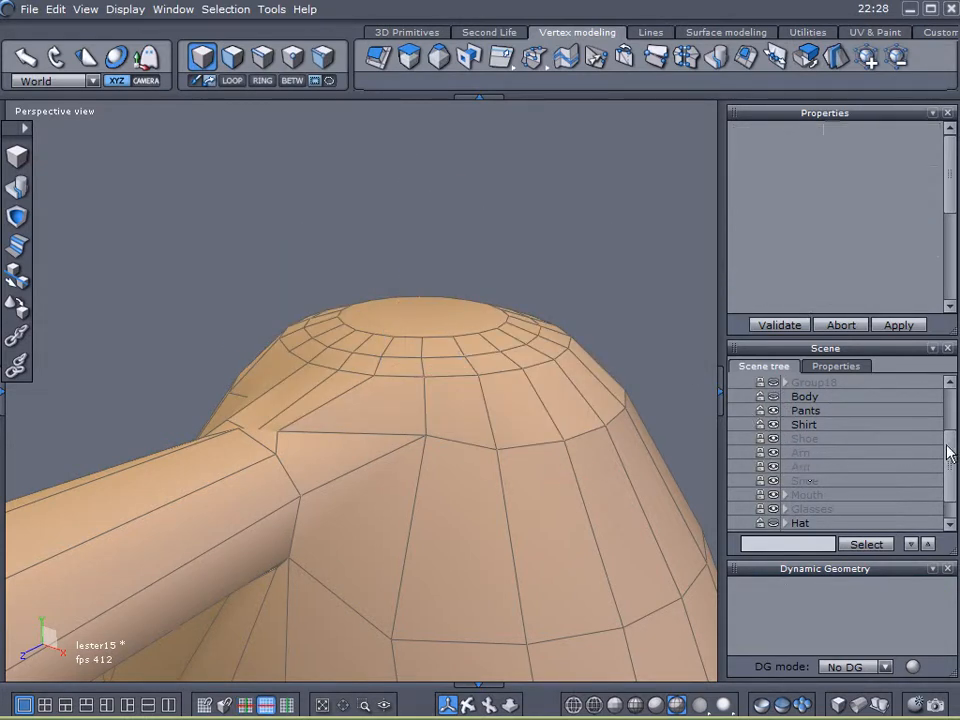
- Delete the rest of the duplicate body, keeping only the detached cap, and display smooth shading without wireframe edges
left_click(945, 476)
left_click(686, 340)
left_click(616, 518)
scroll(617, 523, "down", 5)
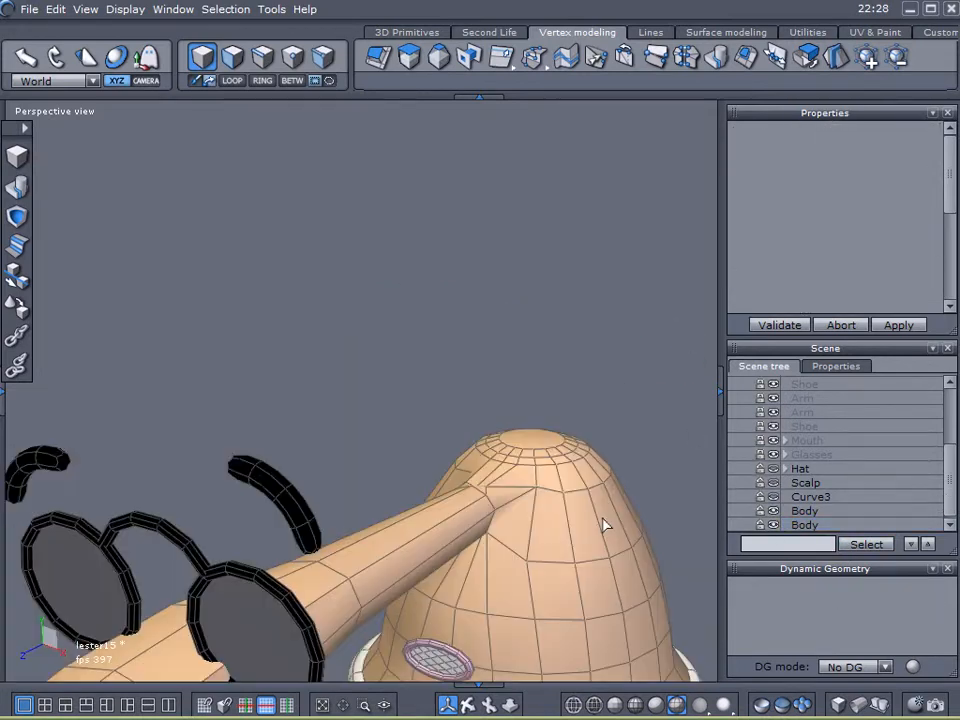
middle_click_drag(598, 517, 548, 409)
left_click(488, 364)
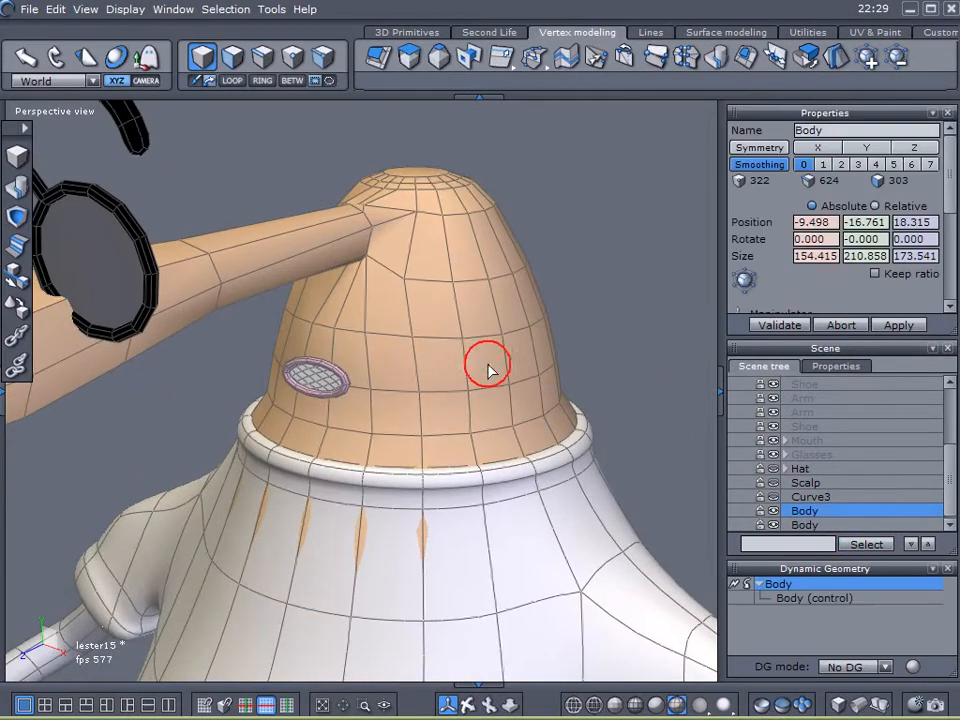
left_click(654, 704)
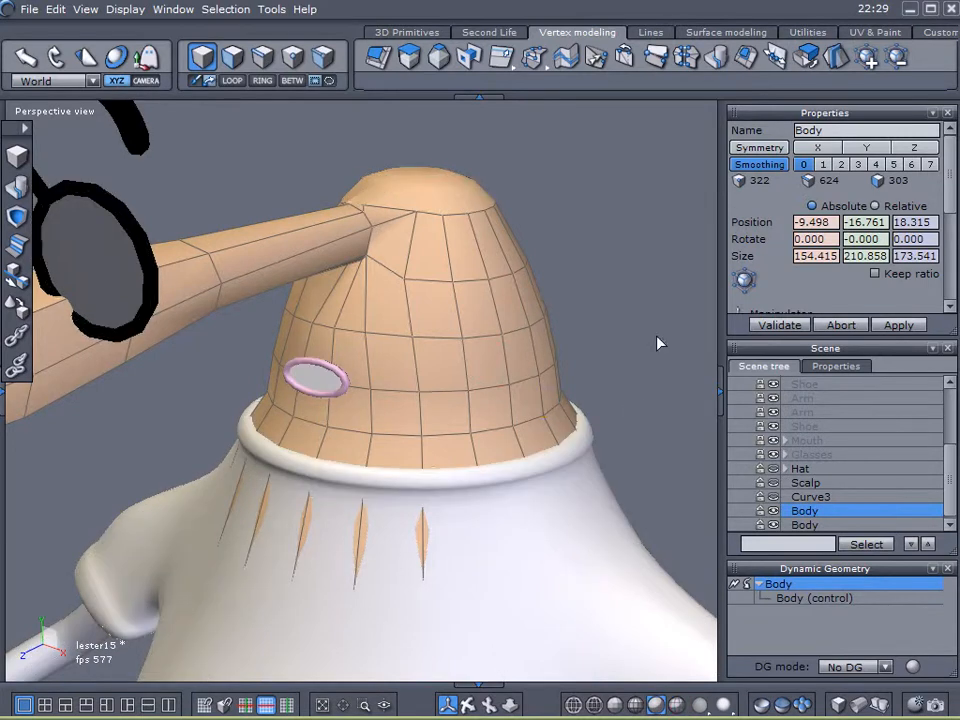
left_click(657, 343)
left_click(790, 512)
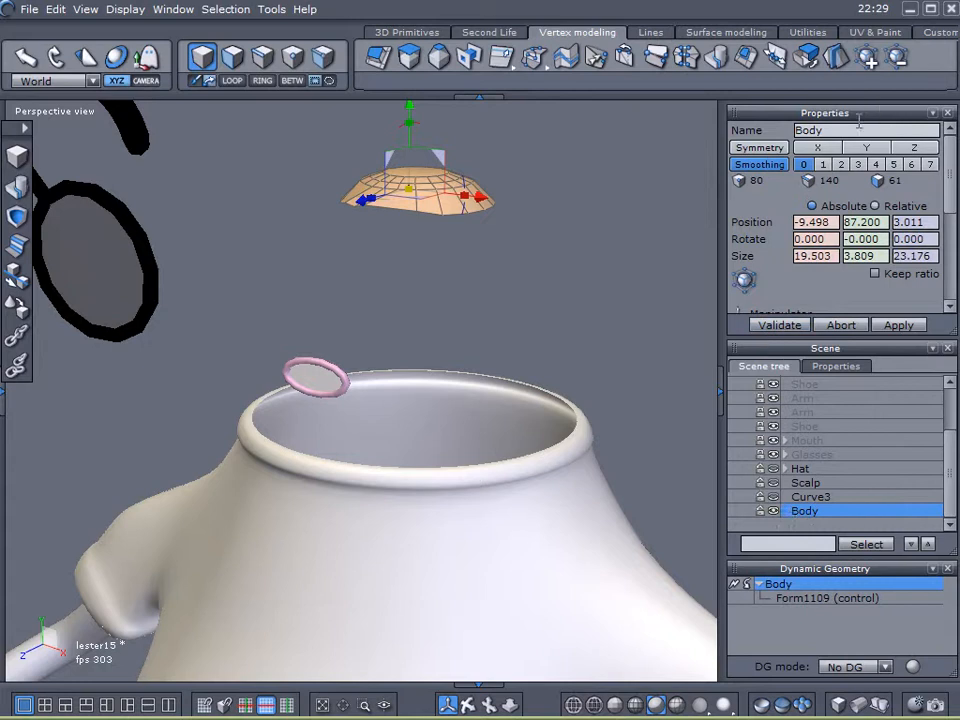
- Unhide the original Body beneath the detached cap
middle_click_drag(578, 224, 586, 268)
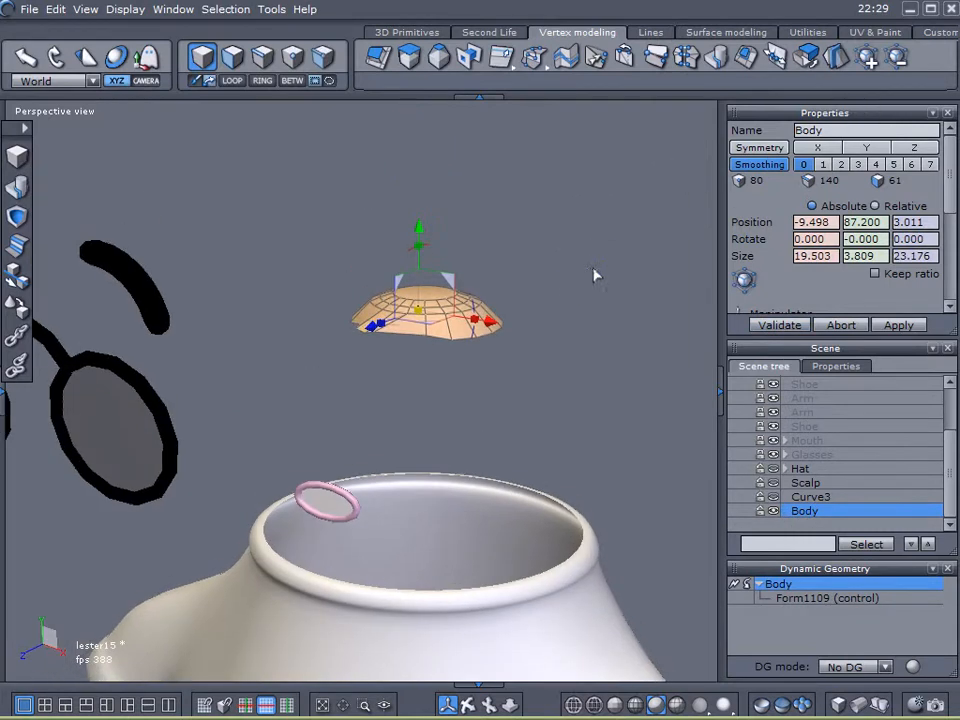
scroll(846, 415, "up", 2)
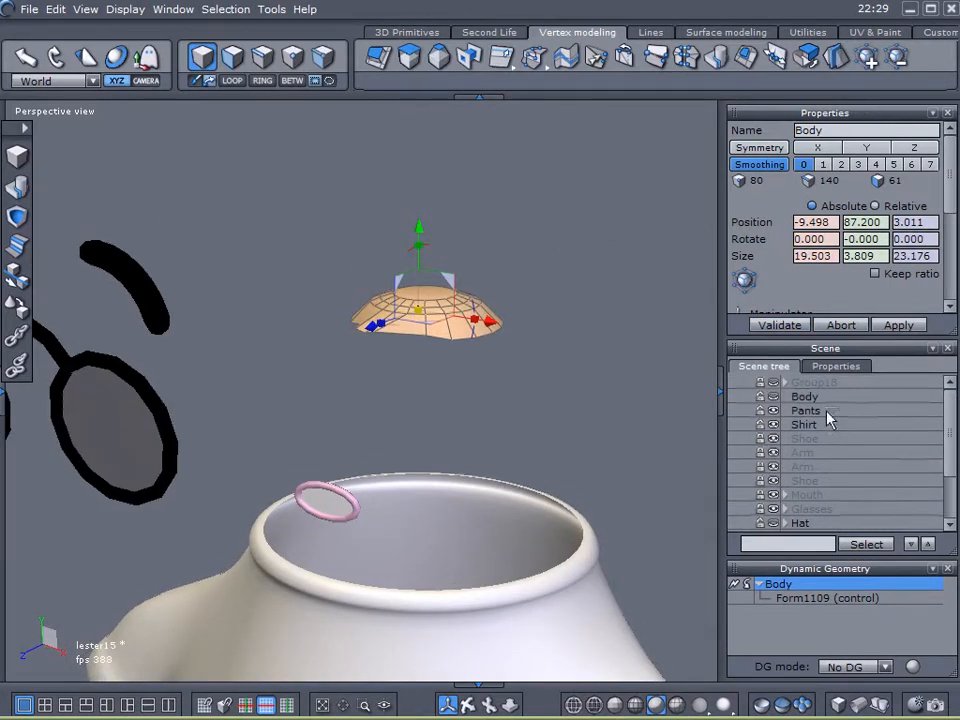
left_click(775, 398)
right_click_drag(621, 399, 583, 392)
scroll(407, 295, "up", 5)
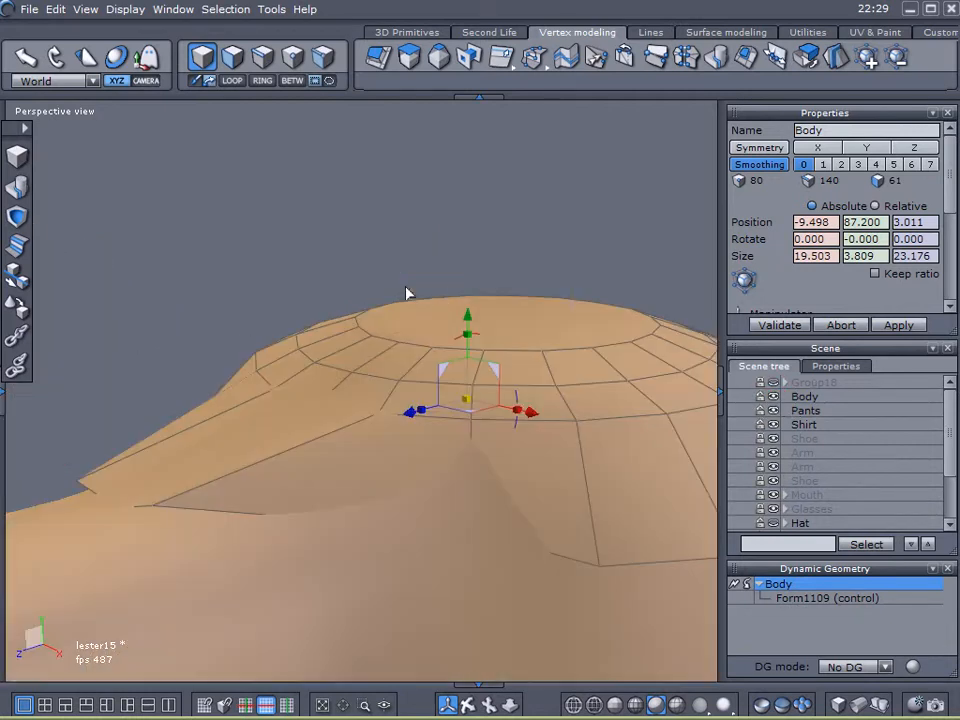
- Assign the existing red Hat material to the detached cap
left_click(5, 399)
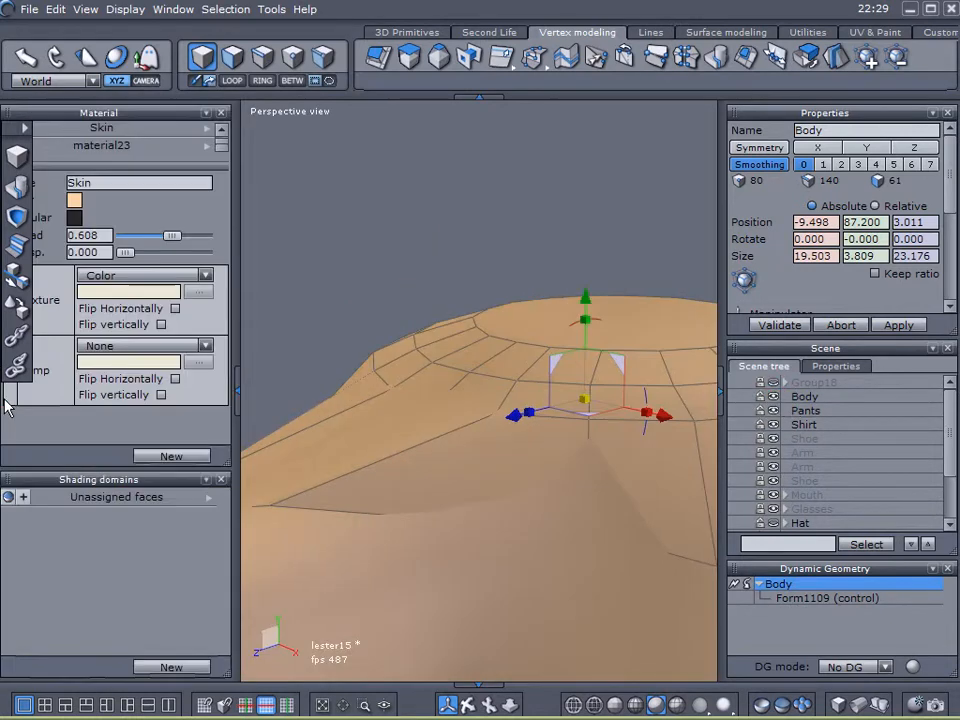
left_click(222, 135)
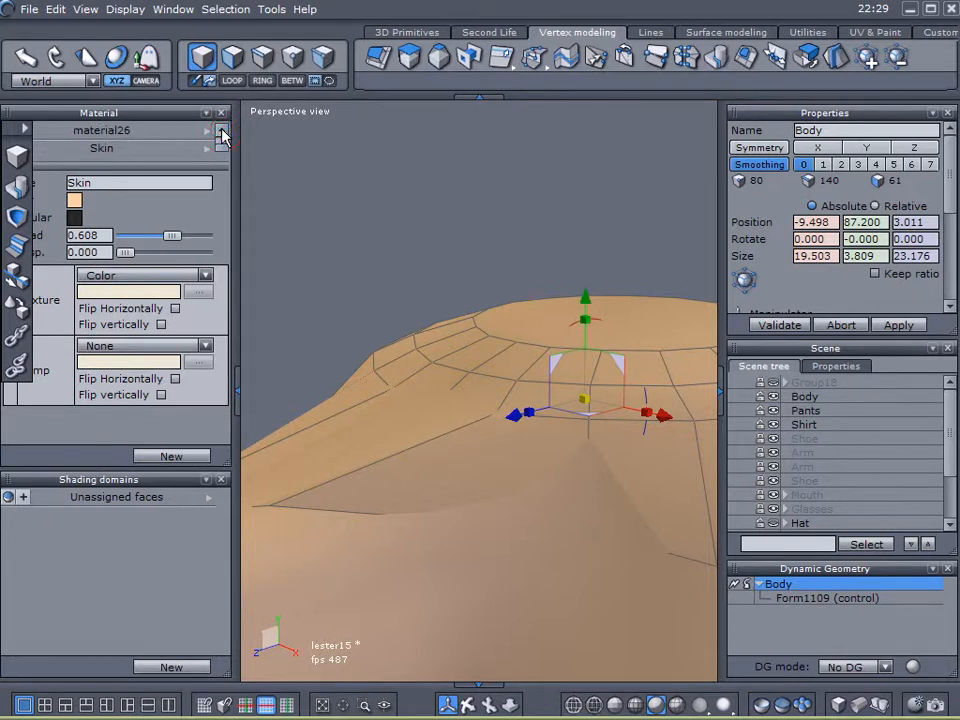
left_click(222, 148)
left_click(222, 148)
left_click(222, 148)
left_click(222, 148)
left_click(222, 148)
left_click(222, 148)
right_click(212, 143)
left_click(253, 143)
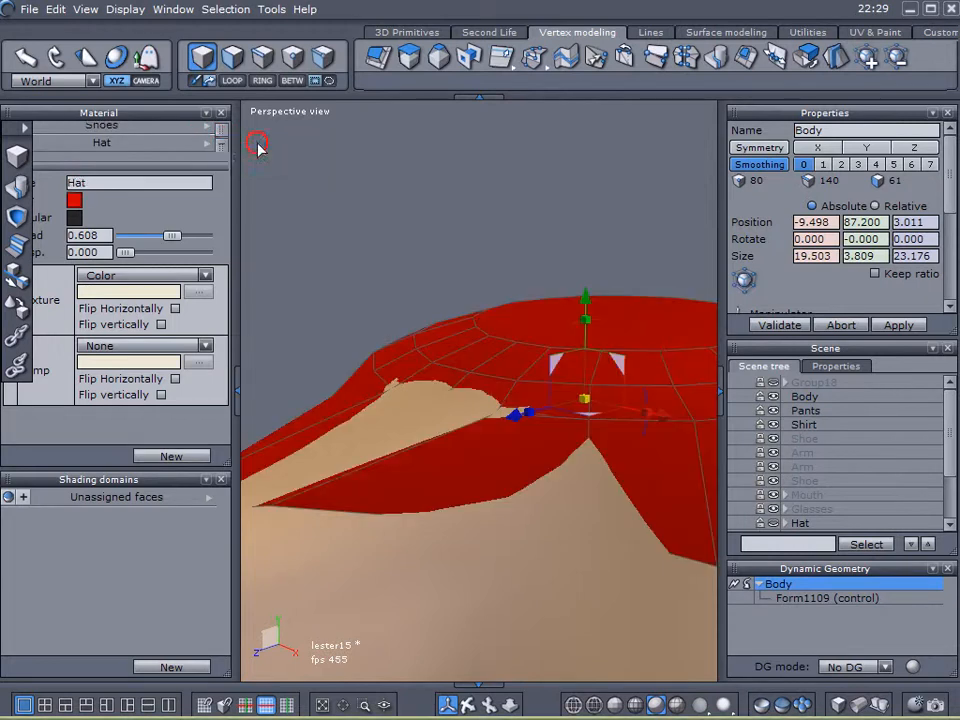
- Raise the cap slightly to a Y position of 87.424 and hide the original Body beneath it
left_click_drag(585, 303, 550, 320)
left_click(239, 390)
middle_click_drag(371, 448, 475, 466)
left_click(776, 397)
middle_click_drag(540, 452, 459, 450)
scroll(448, 418, "up", 5)
scroll(448, 418, "down", 5)
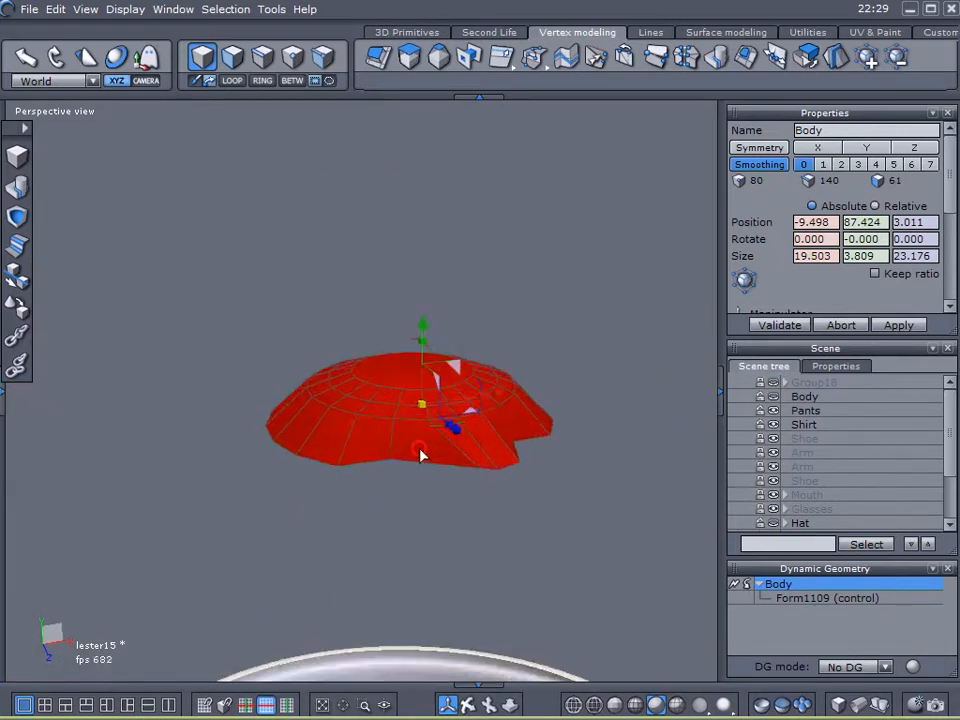
- Extrude all the cap's faces straight upward by about 0.32 to give the cap a thin wall
left_click(231, 58)
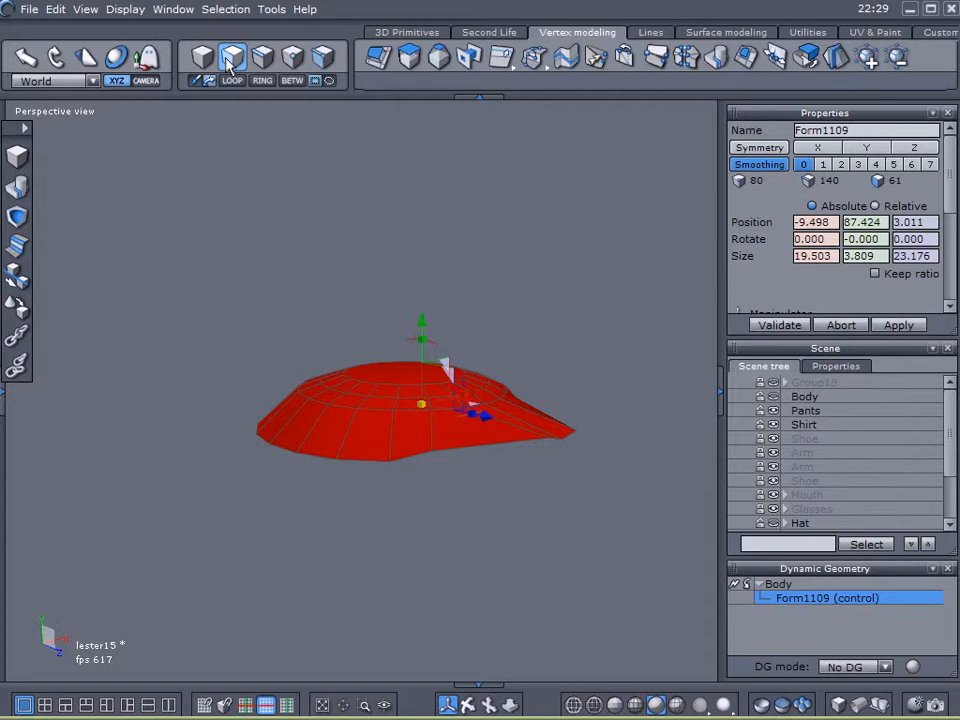
left_click(387, 207)
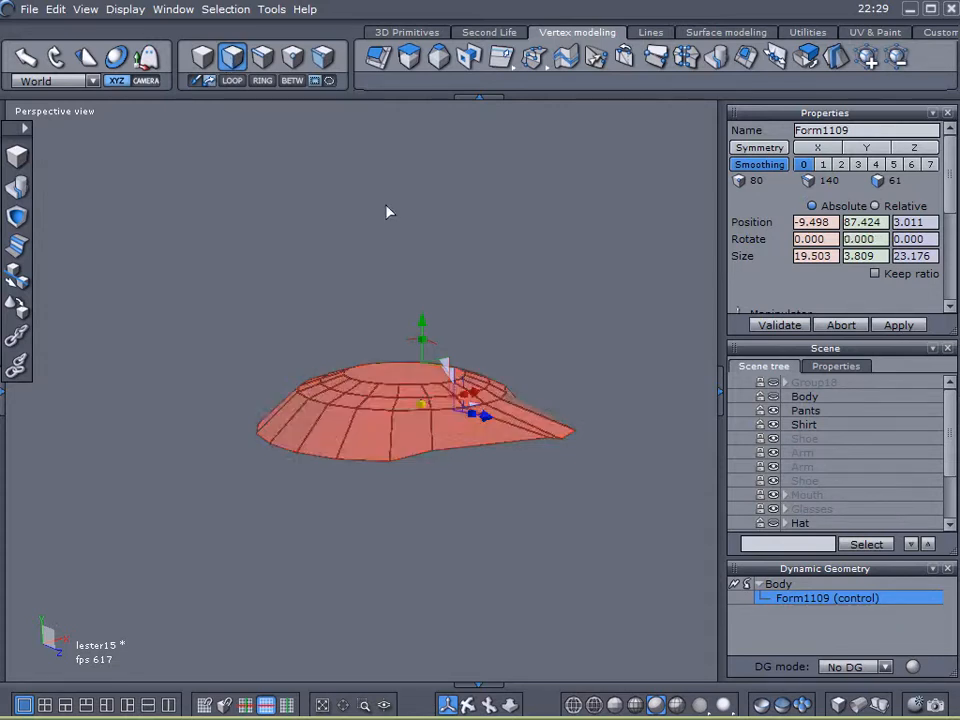
left_click(401, 58)
left_click_drag(436, 369, 467, 302)
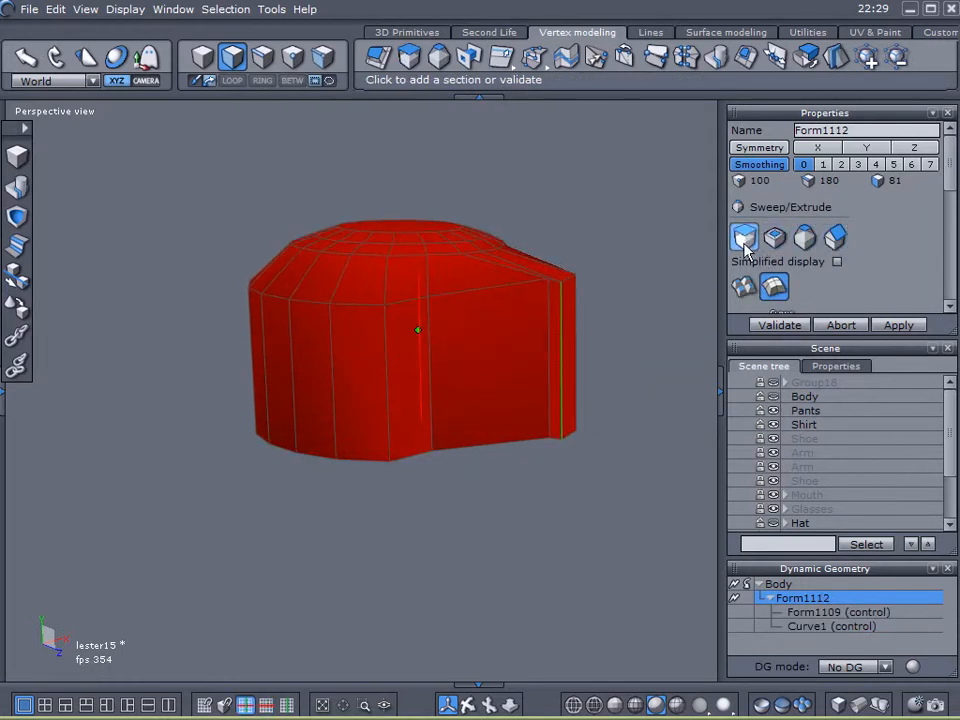
left_click_drag(583, 320, 795, 342)
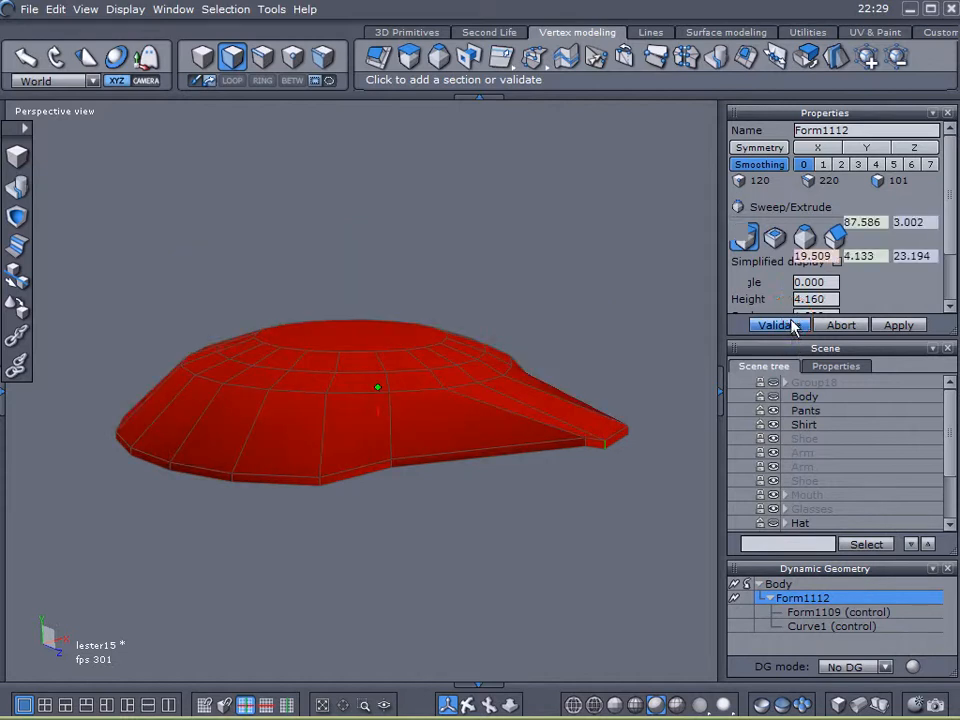
left_click(793, 325)
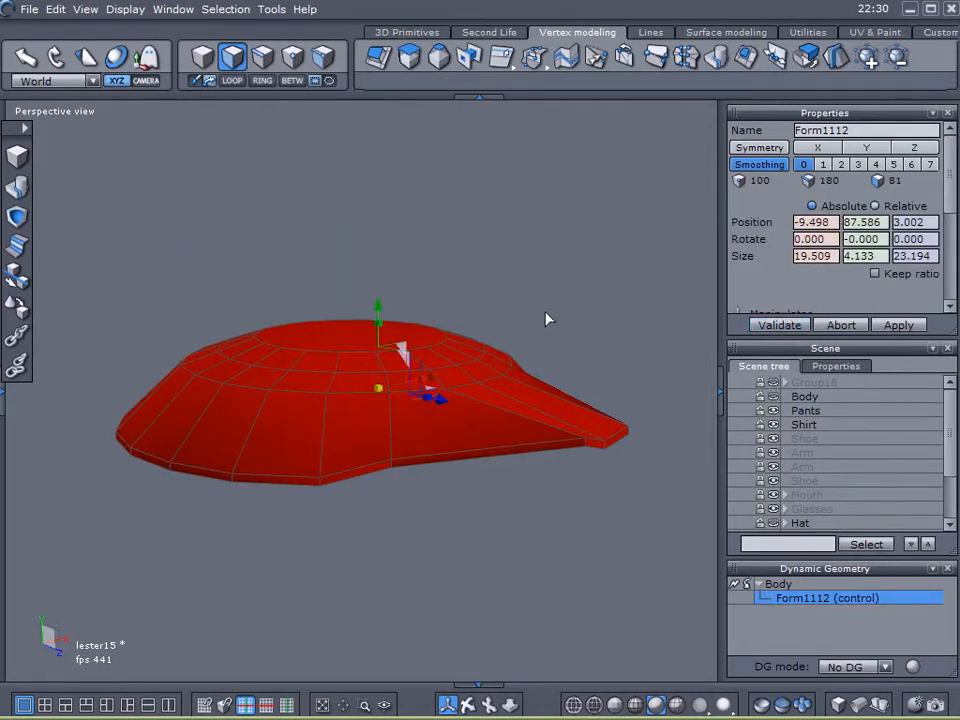
- With X symmetry on and Body shown, move the rim edge at the side notch to X -4.699, Z 8.405
left_click(775, 398)
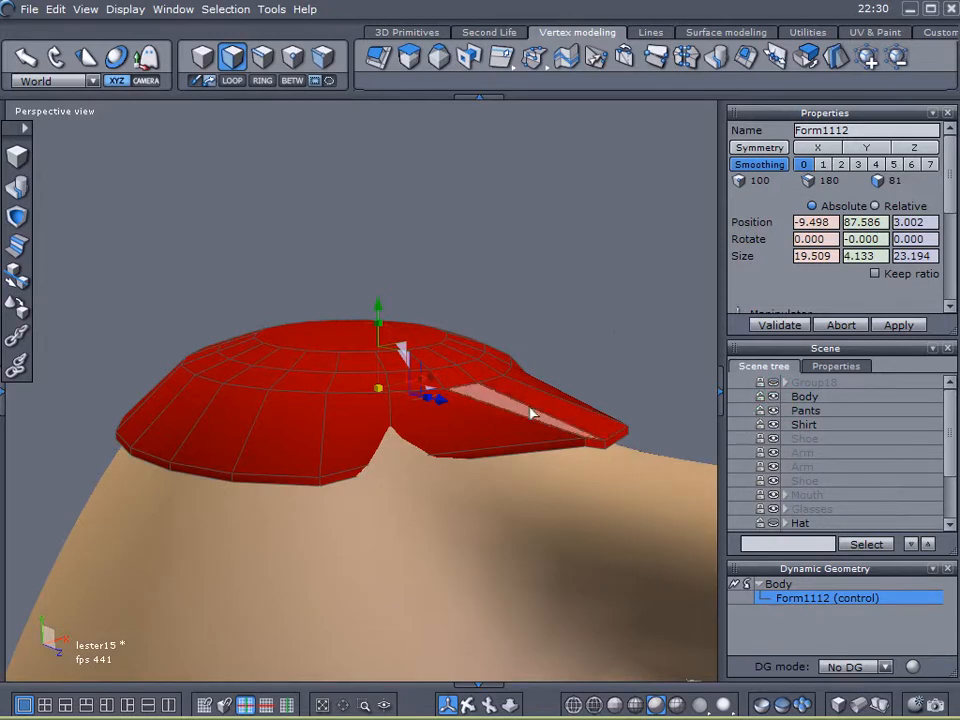
middle_click_drag(503, 414, 207, 403)
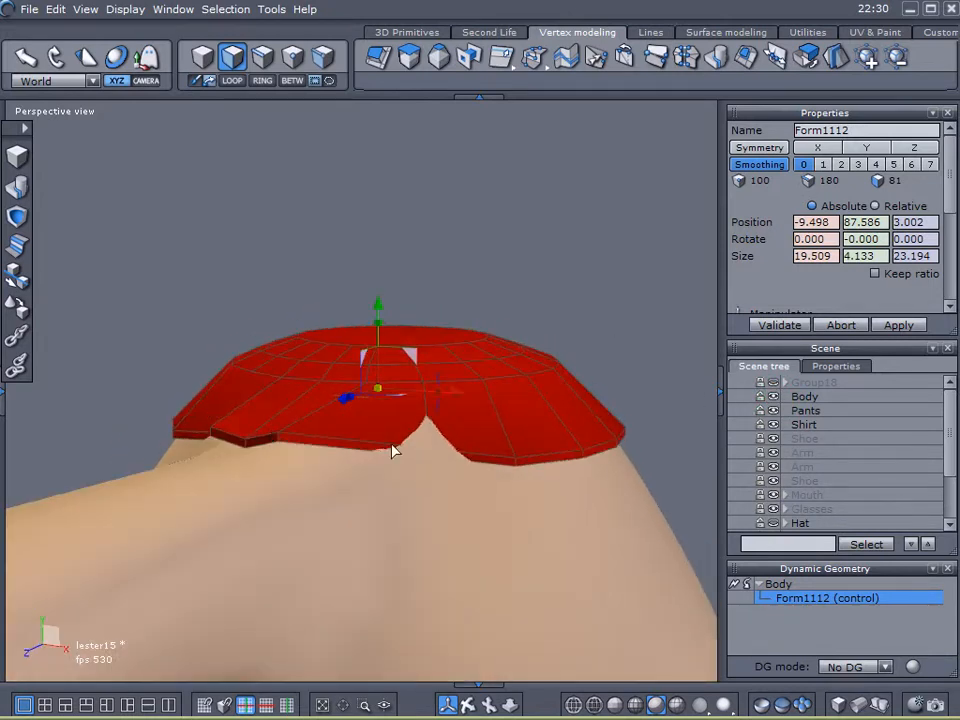
left_click(773, 397)
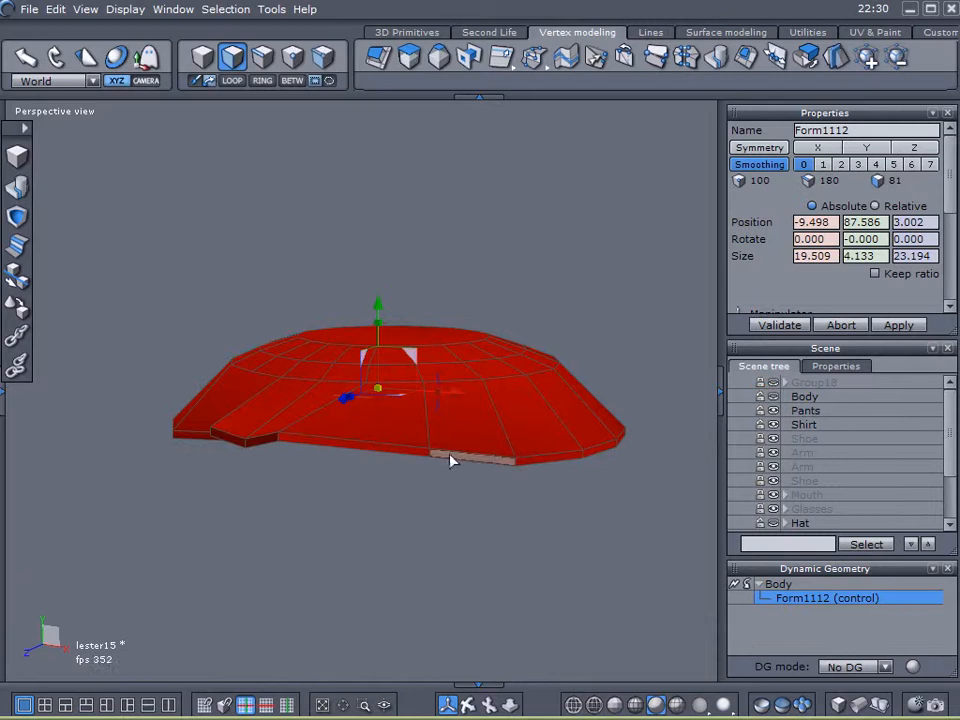
left_click(266, 62)
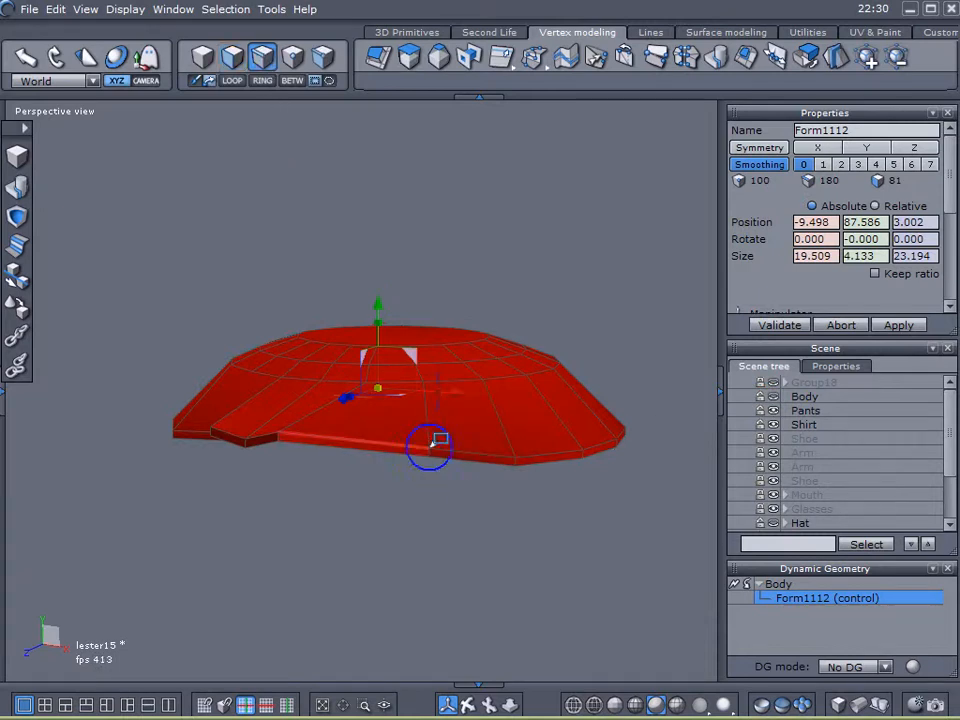
left_click(428, 458)
middle_click_drag(159, 305, 322, 398)
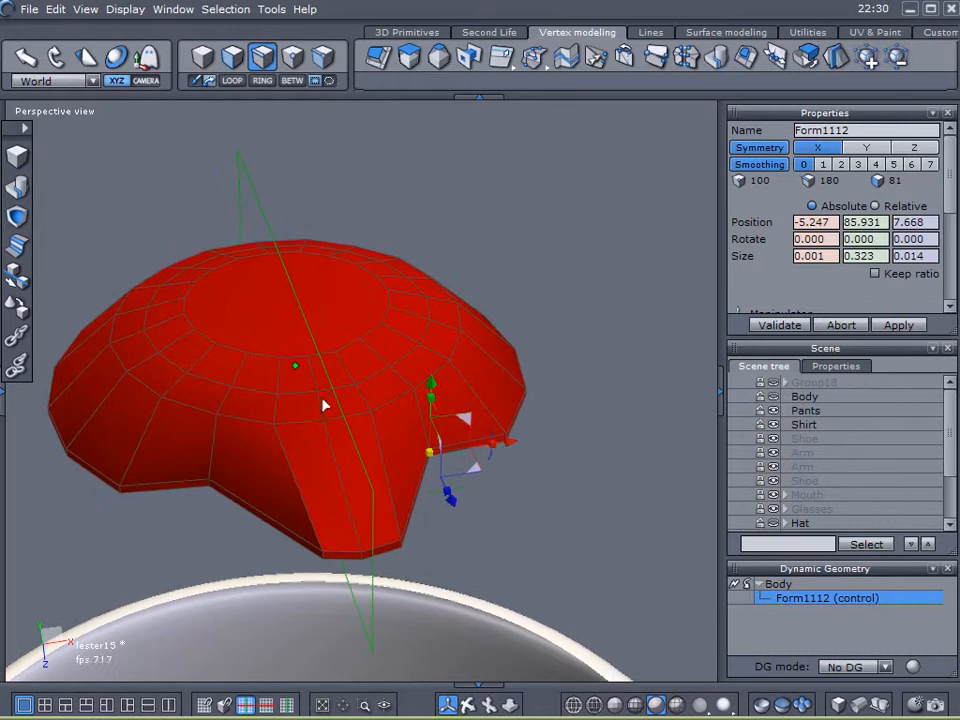
left_click(773, 397)
left_click_drag(481, 478, 502, 487)
right_click_drag(502, 487, 371, 499)
right_click_drag(465, 565, 430, 323)
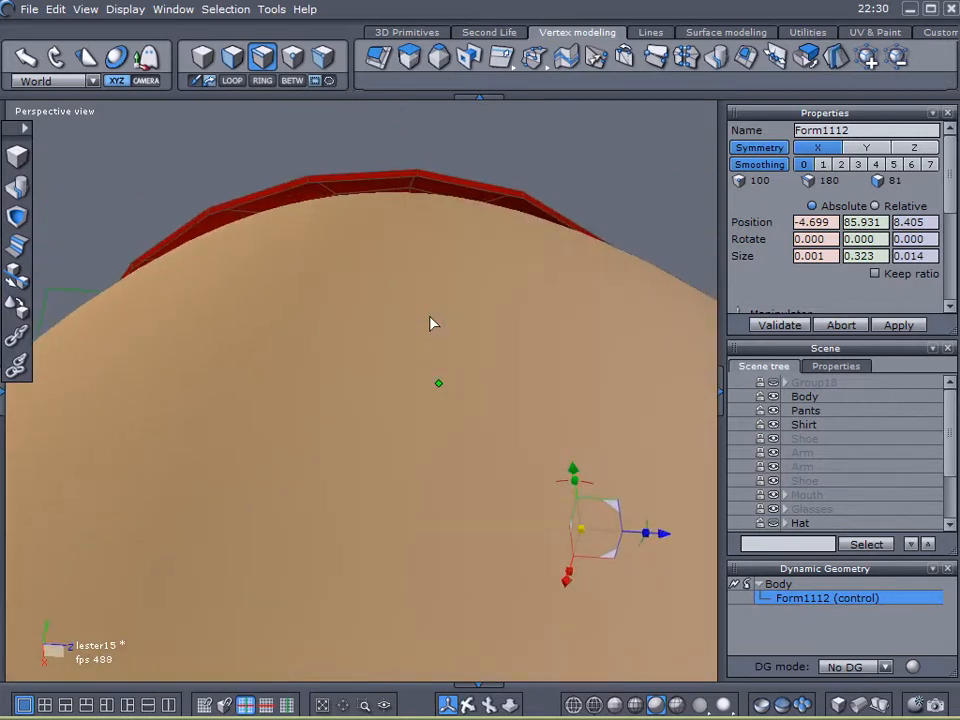
- Preview the cap at smoothing level 2 over the head, then return it to level 0
left_click(842, 164)
right_click_drag(540, 240, 560, 300)
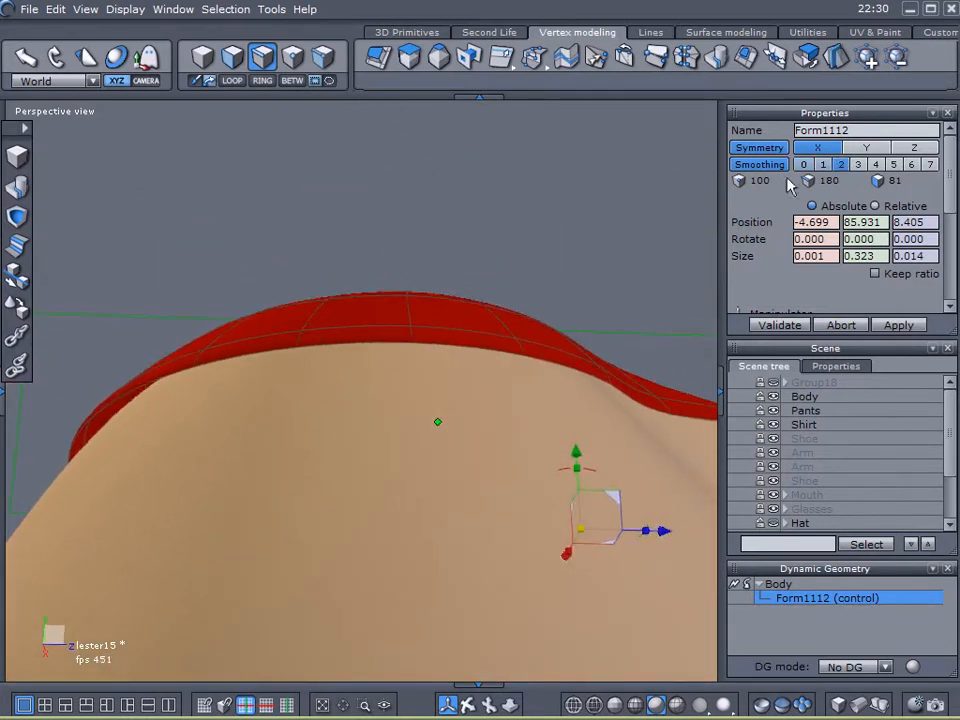
left_click(808, 164)
- Reshape the cap's front rim edges symmetrically around the brim, placing the front corner edge at X -13.580, Y 86.518, Z 14.051
right_click_drag(471, 174, 369, 508)
left_click_drag(375, 519, 418, 458)
left_click_drag(490, 500, 454, 497)
right_click_drag(365, 508, 615, 566)
left_click_drag(450, 506, 433, 514)
left_click_drag(363, 450, 355, 480)
right_click_drag(401, 474, 212, 380)
left_click_drag(337, 452, 338, 481)
- Raise the centre edge of the front rim to a Y position of 87.210
left_click(484, 542)
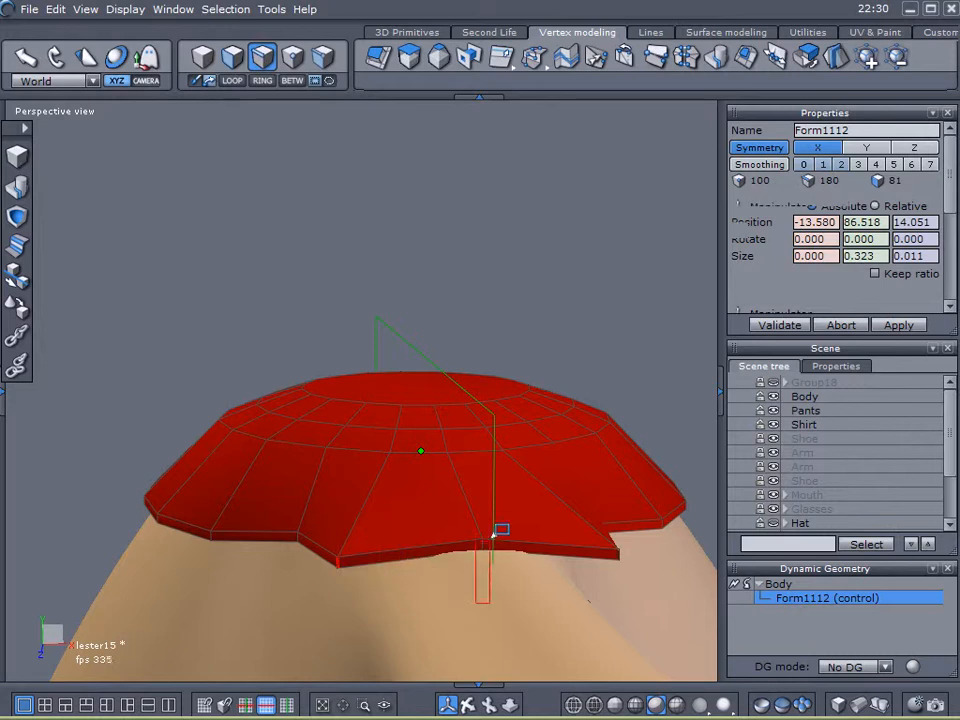
left_click_drag(487, 463, 487, 456)
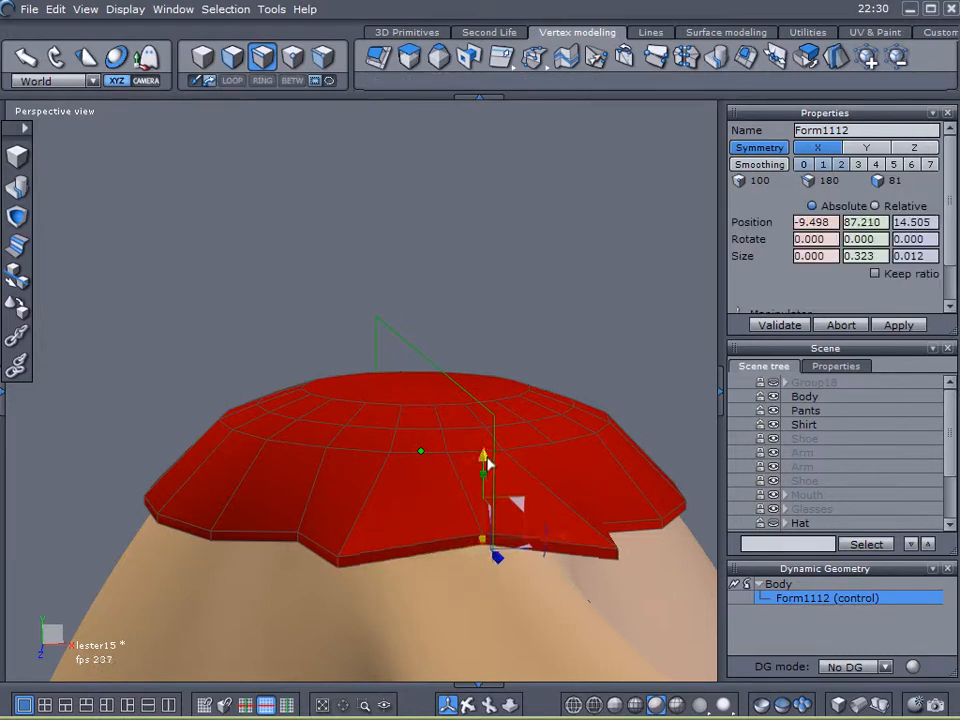
right_click_drag(387, 502, 451, 480)
middle_click_drag(451, 480, 466, 491)
right_click_drag(466, 491, 364, 521)
middle_click_drag(500, 557, 354, 494)
right_click_drag(420, 532, 502, 469)
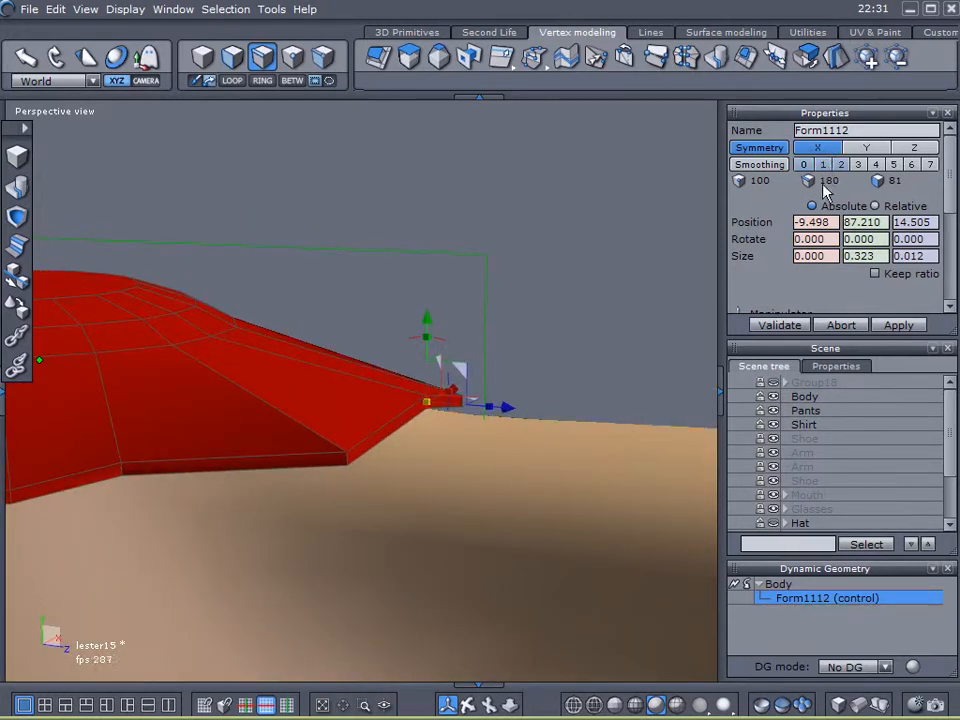
- Turn the cap's smoothing back on at level 1 and check the front rim against the head
left_click(760, 164)
left_click(826, 165)
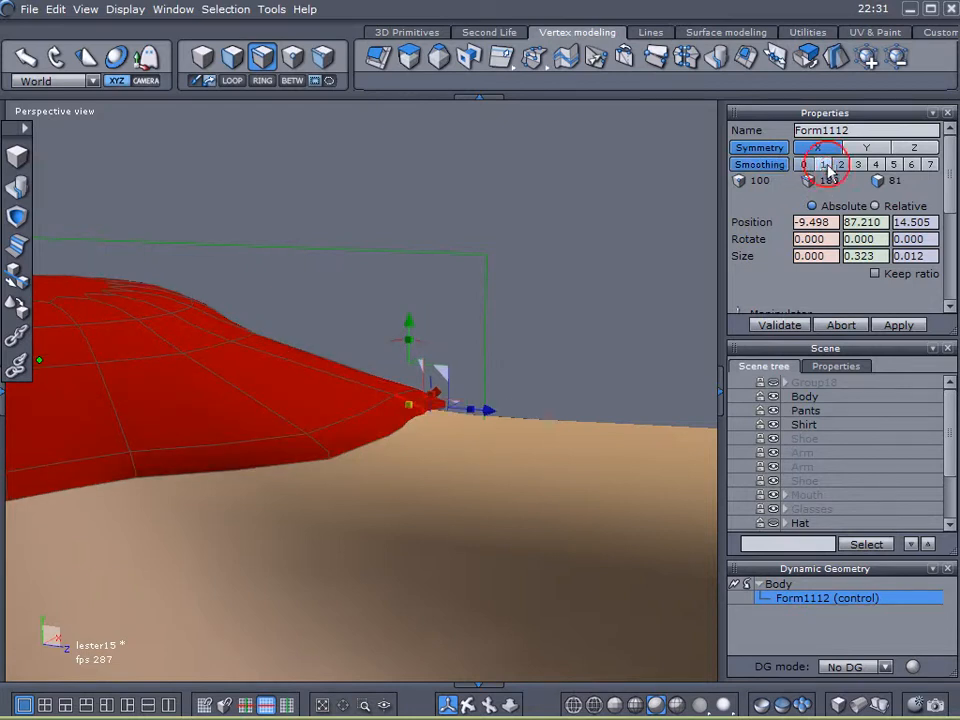
right_click_drag(411, 477, 495, 437)
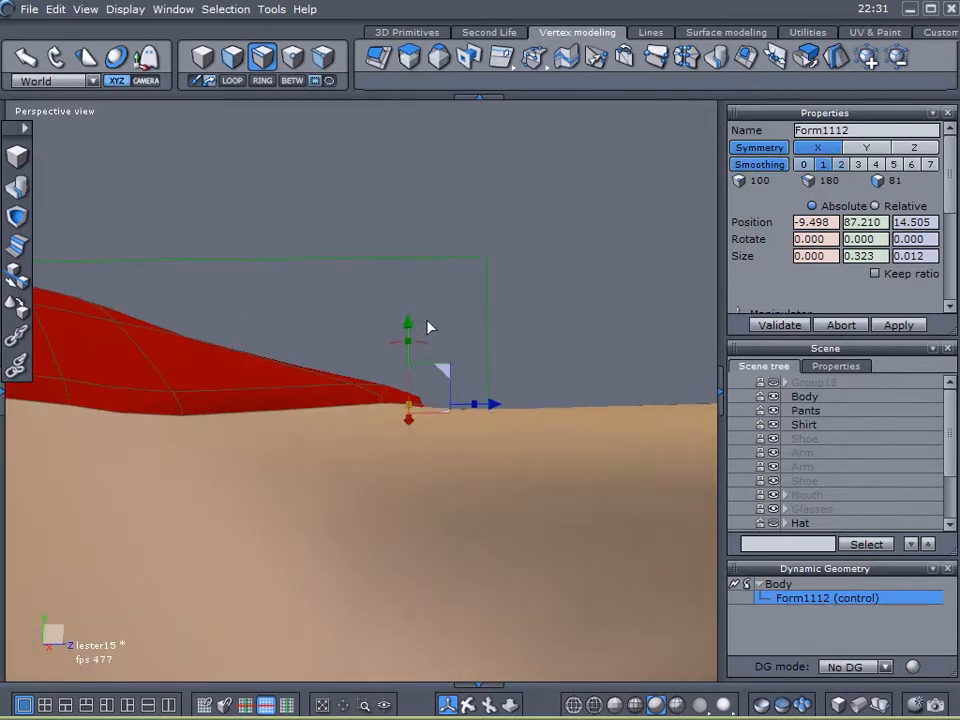
- Try raising the front rim's centre edge to a Y position of 88.213, then undo the move
left_click_drag(408, 328, 410, 302)
right_click_drag(422, 332, 404, 463)
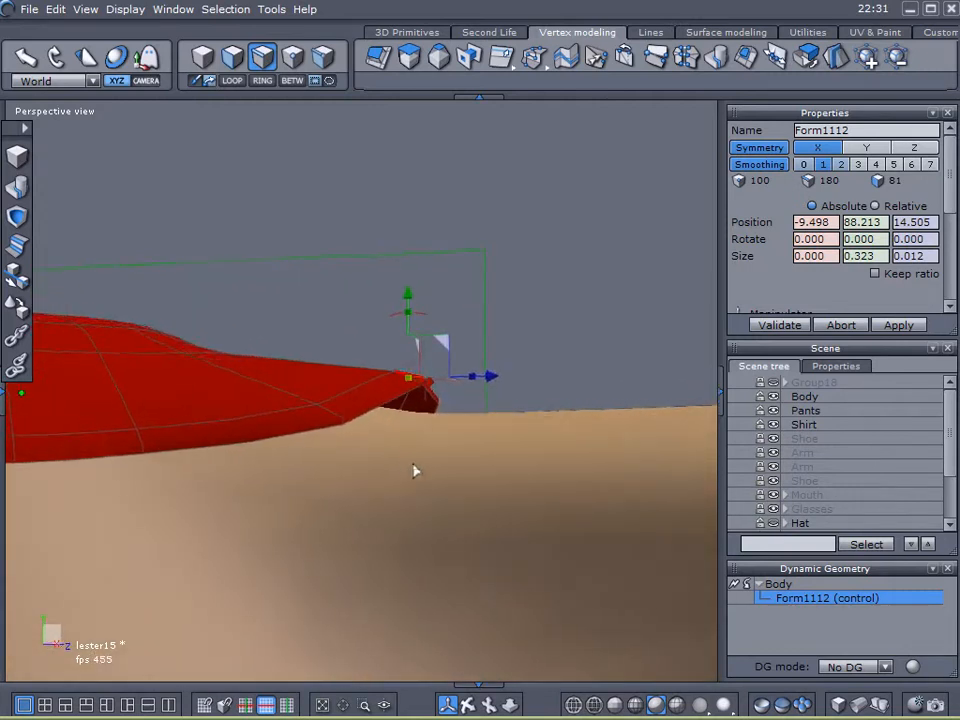
scroll(441, 407, "up", 5)
scroll(441, 413, "down", 10)
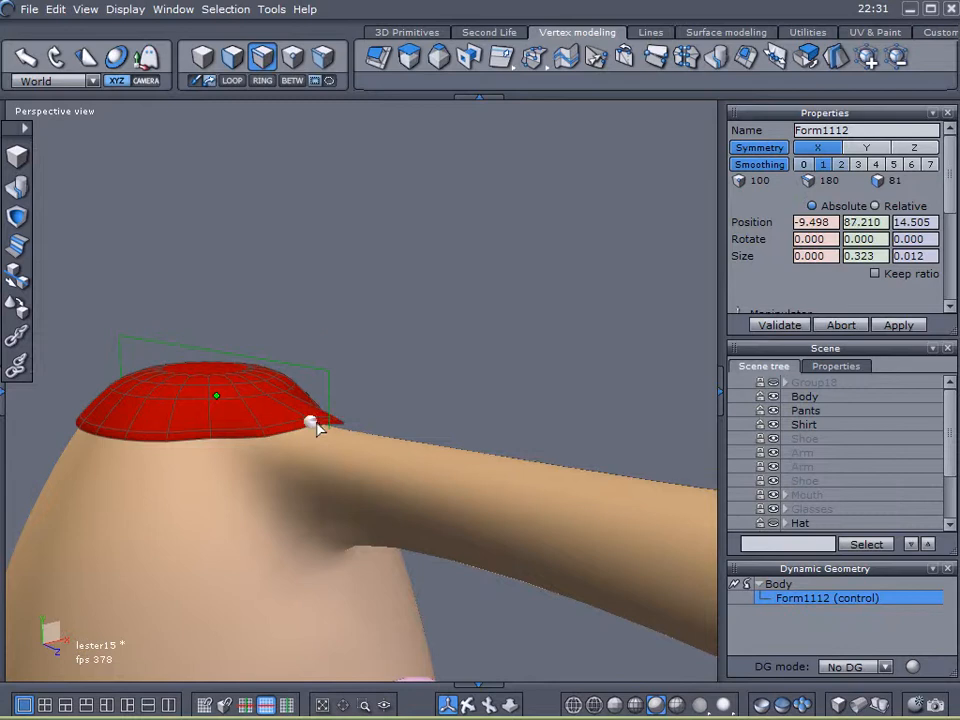
left_click(312, 423)
right_click_drag(189, 467, 460, 460)
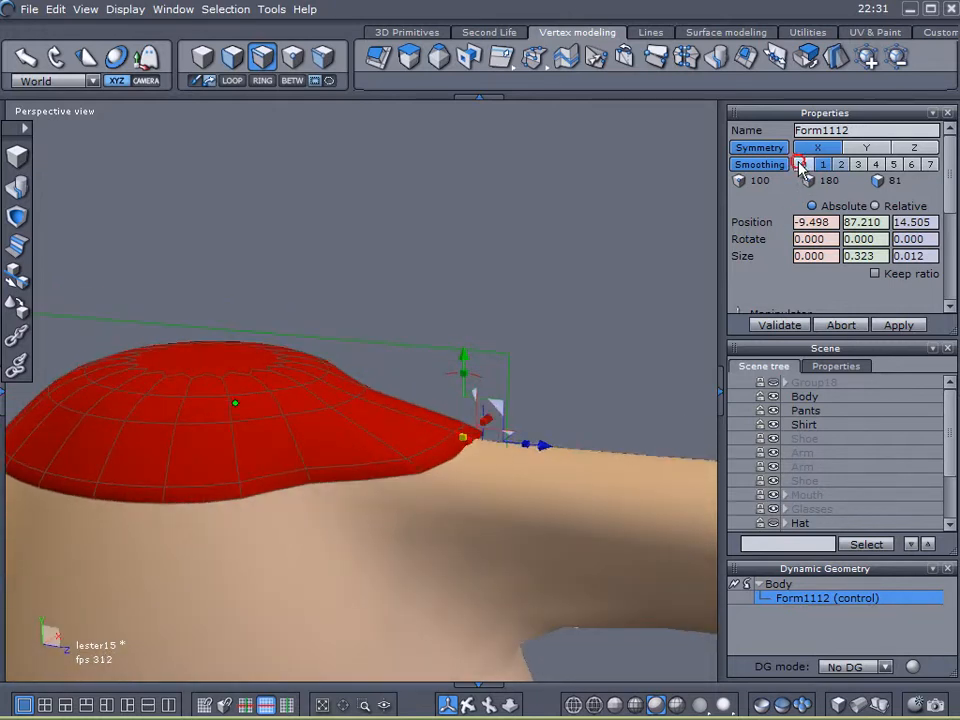
- At smoothing level 0, extrude the two front rim faces forward in four sections that curve upward to form the brim
left_click(800, 165)
left_click(231, 60)
left_click(375, 494)
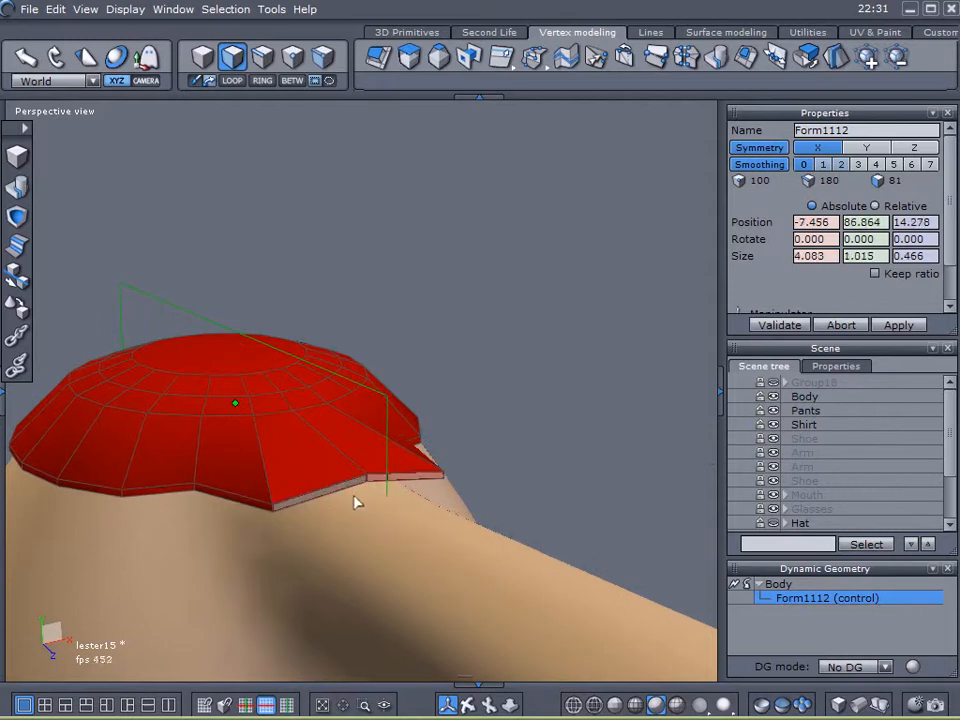
right_click_drag(336, 553, 340, 470)
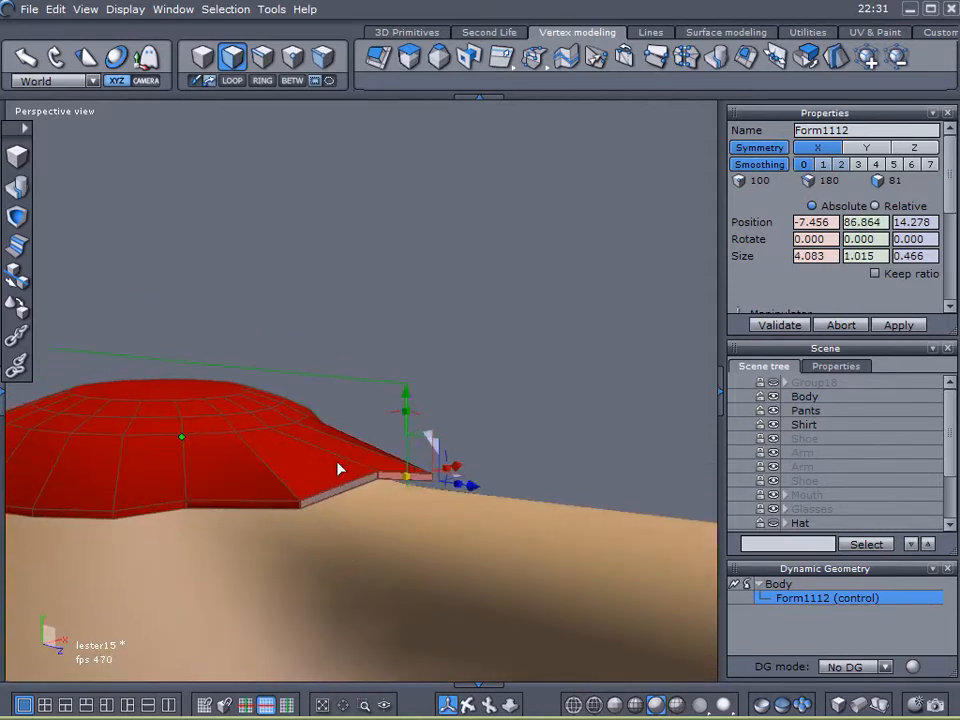
left_click(408, 60)
left_click(466, 491)
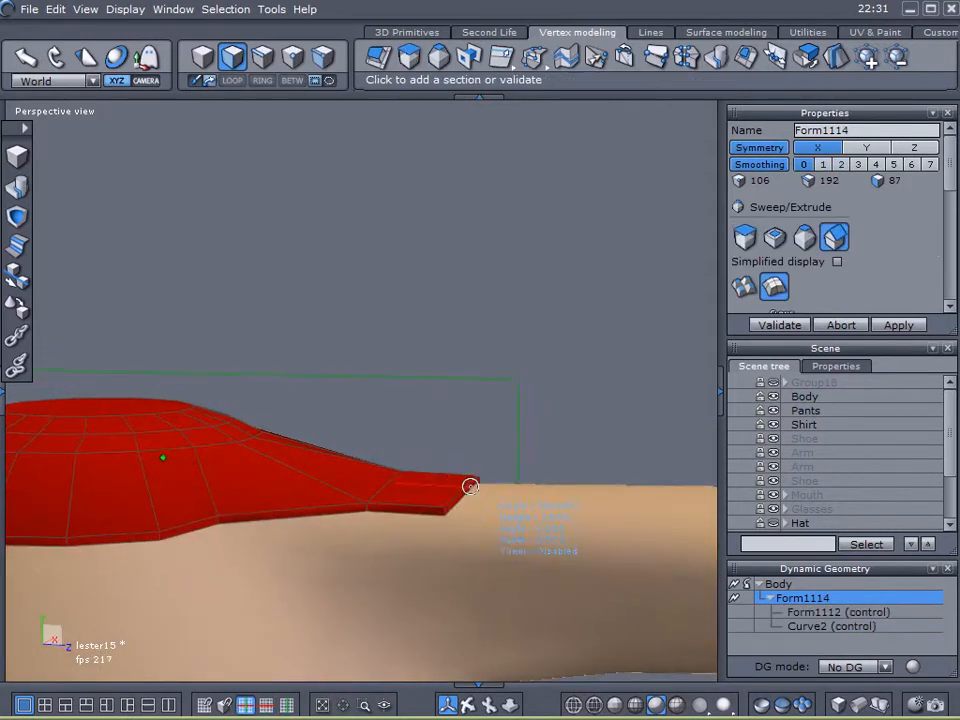
left_click(465, 476)
left_click(561, 452)
left_click(625, 395)
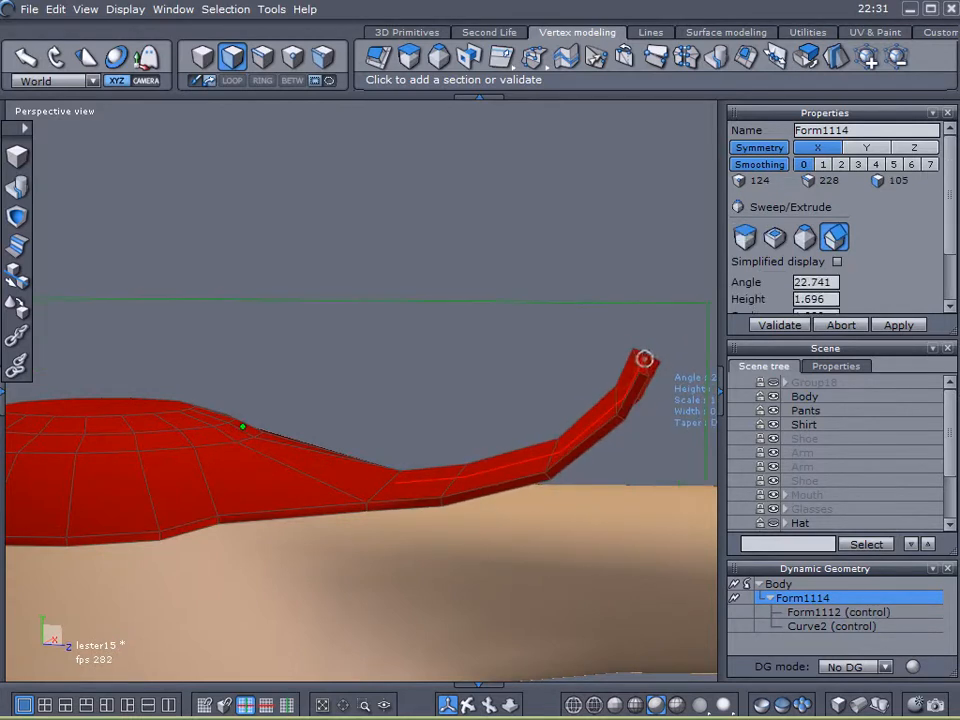
left_click(649, 339)
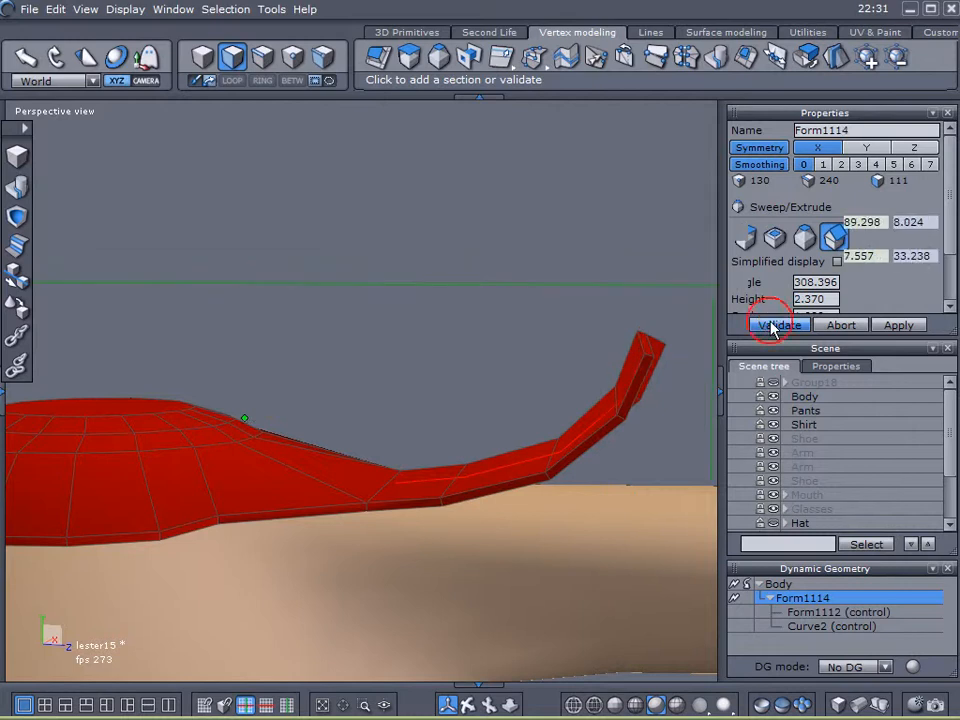
left_click(768, 326)
right_click_drag(617, 446, 708, 244)
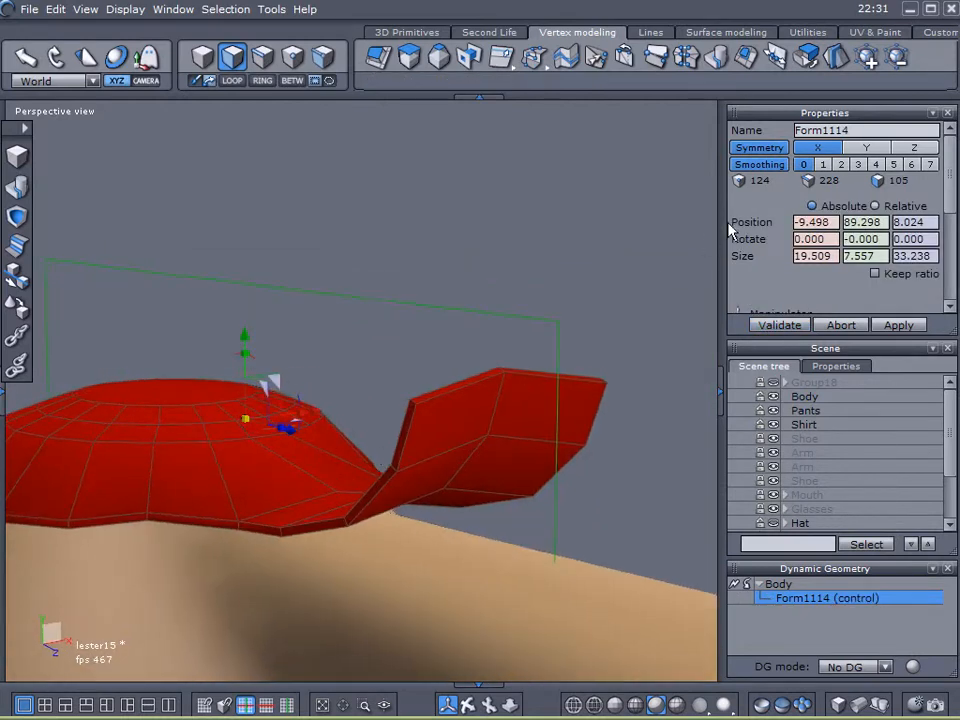
- Set the cap's smoothing to level 1 and examine the upturned brim's shape from several angles
left_click(822, 164)
right_click_drag(584, 147, 612, 344)
scroll(650, 362, "up", 5)
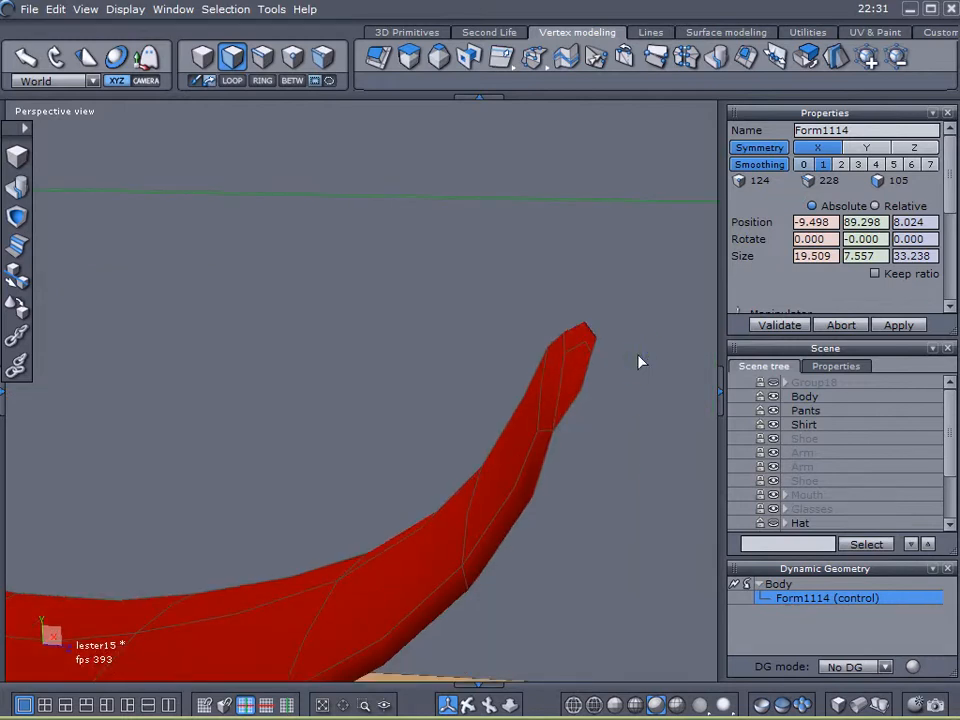
right_click_drag(620, 385, 493, 410)
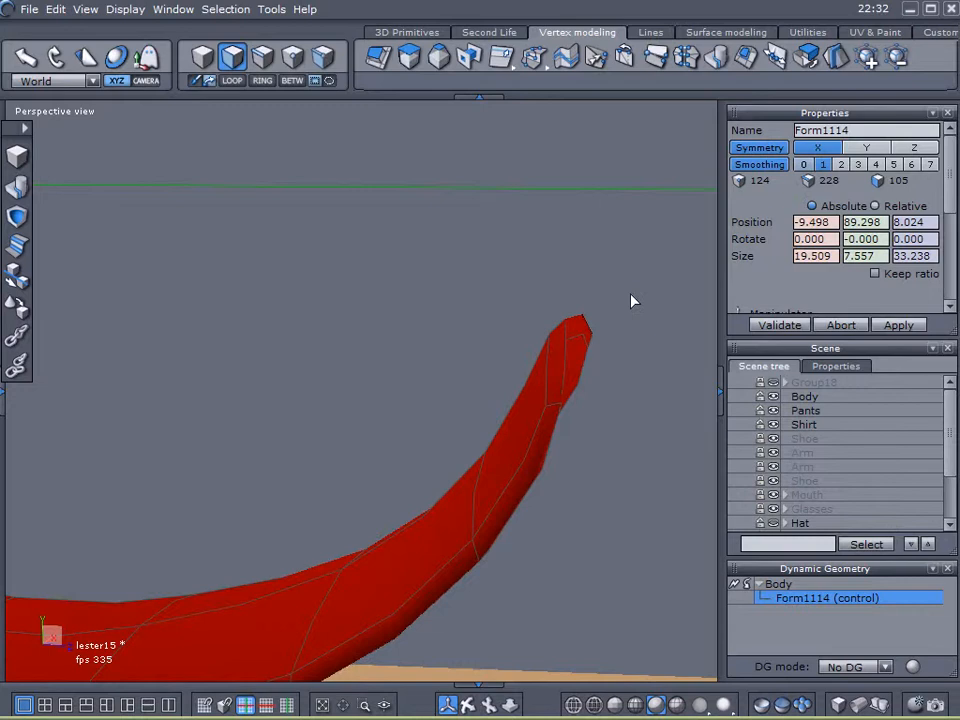
scroll(630, 294, "down", 5)
scroll(565, 320, "up", 2)
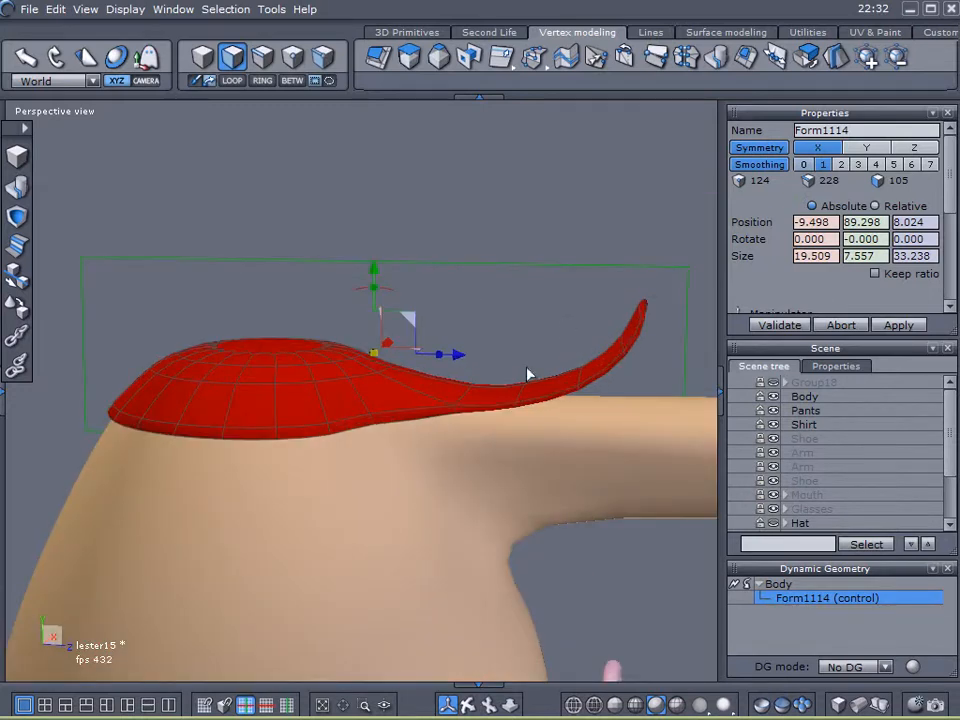
middle_click_drag(530, 386, 502, 399)
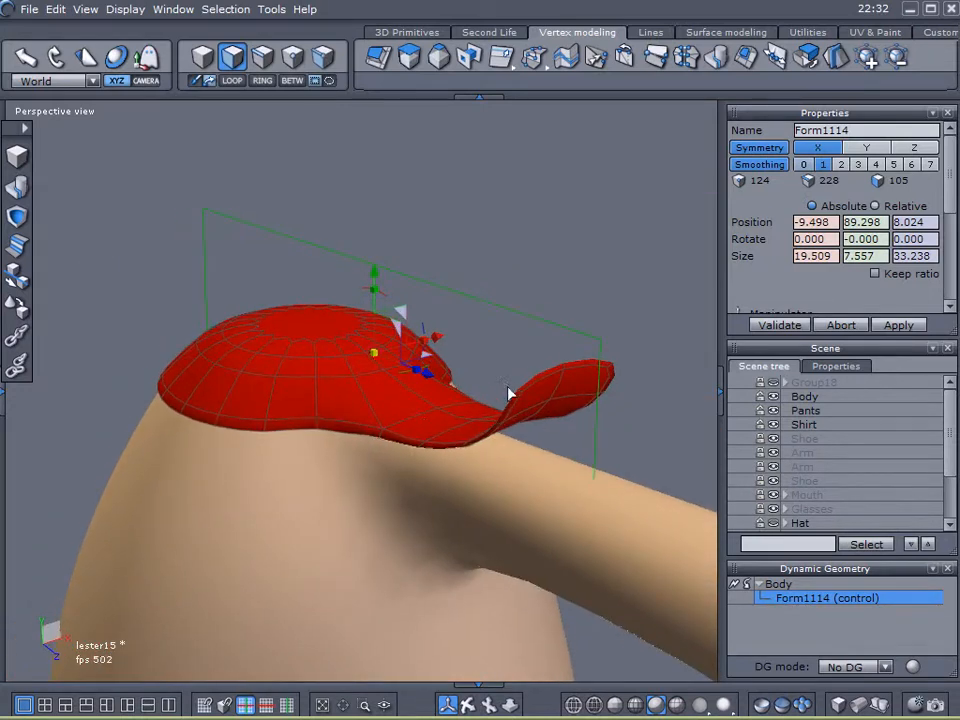
scroll(552, 388, "up", 2)
scroll(552, 388, "down", 1)
middle_click_drag(448, 439, 497, 407)
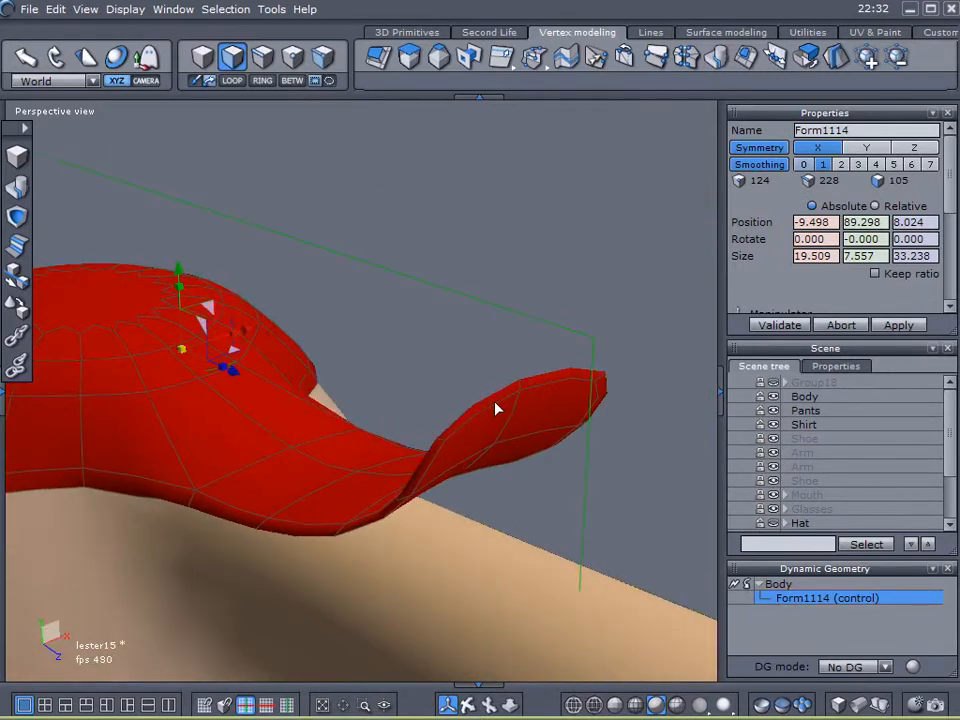
- Turn off the cap's smoothing and select the inner and outer edge loops running around its rim and brim
left_click(804, 164)
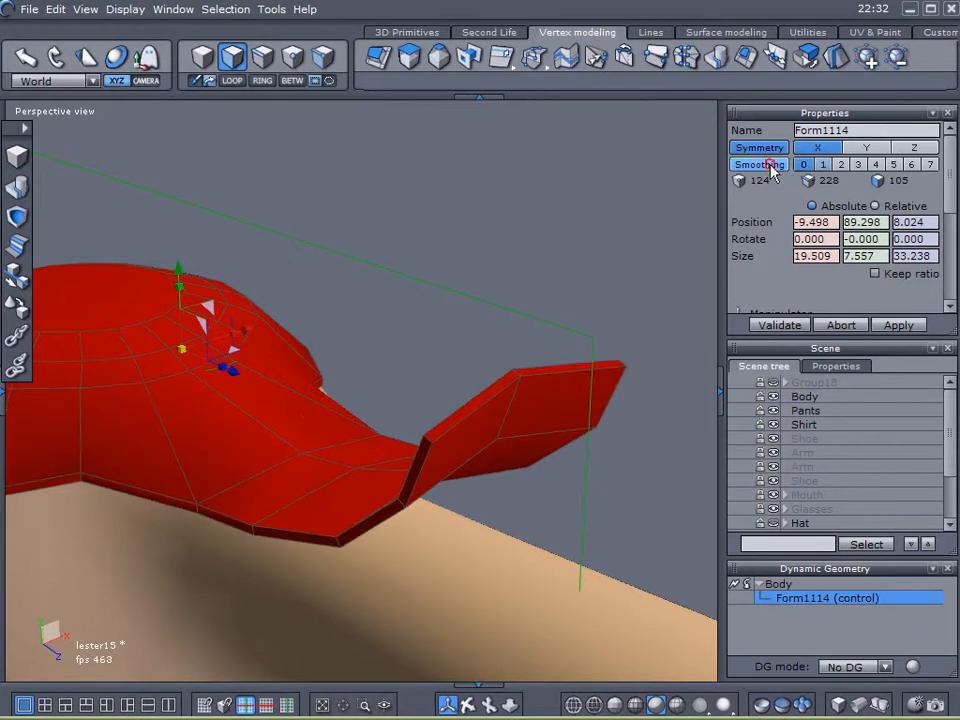
middle_click_drag(470, 345, 393, 248)
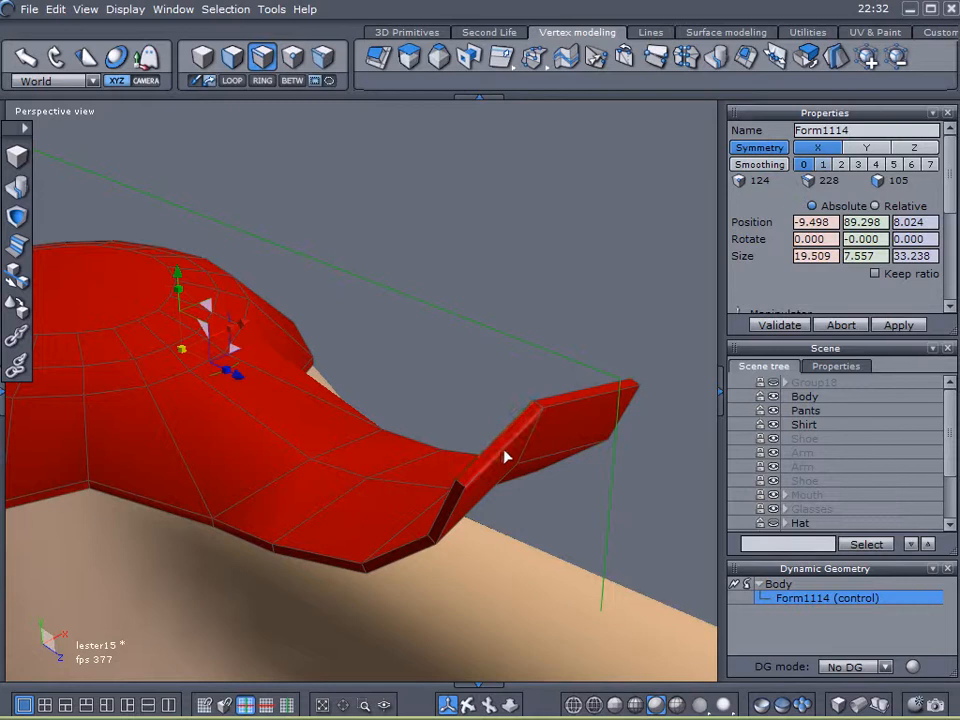
left_click(576, 410)
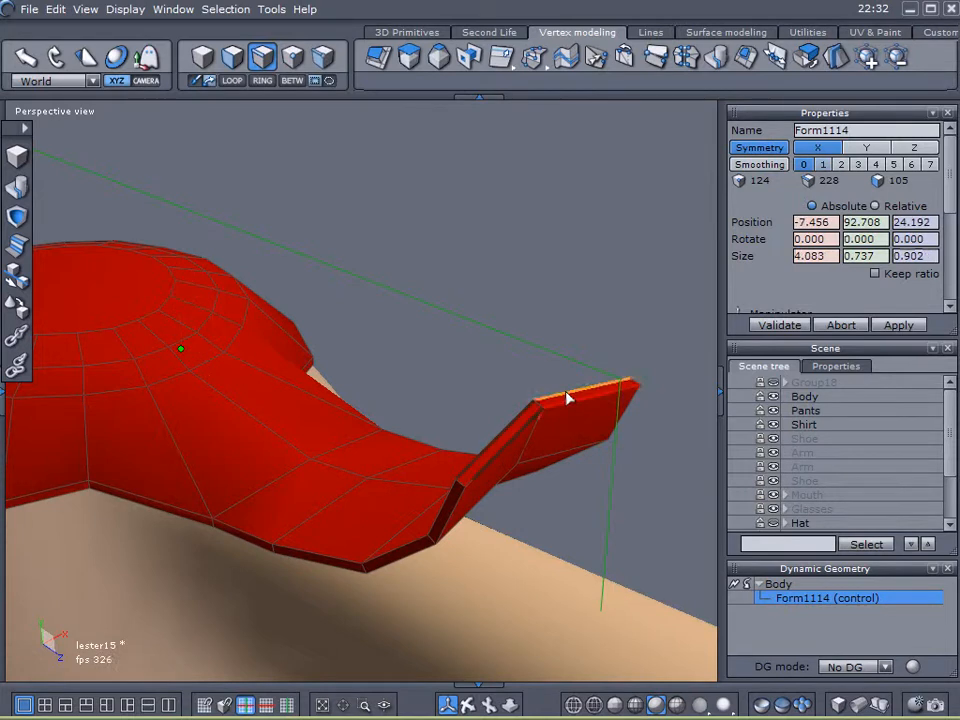
middle_click_drag(502, 360, 545, 288)
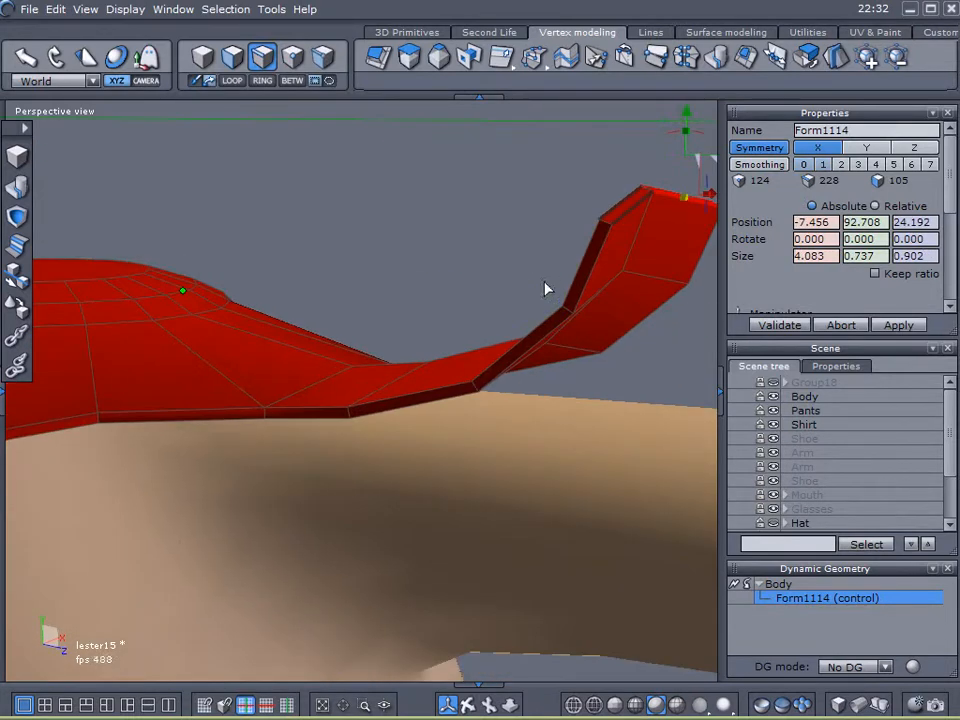
left_click(597, 270)
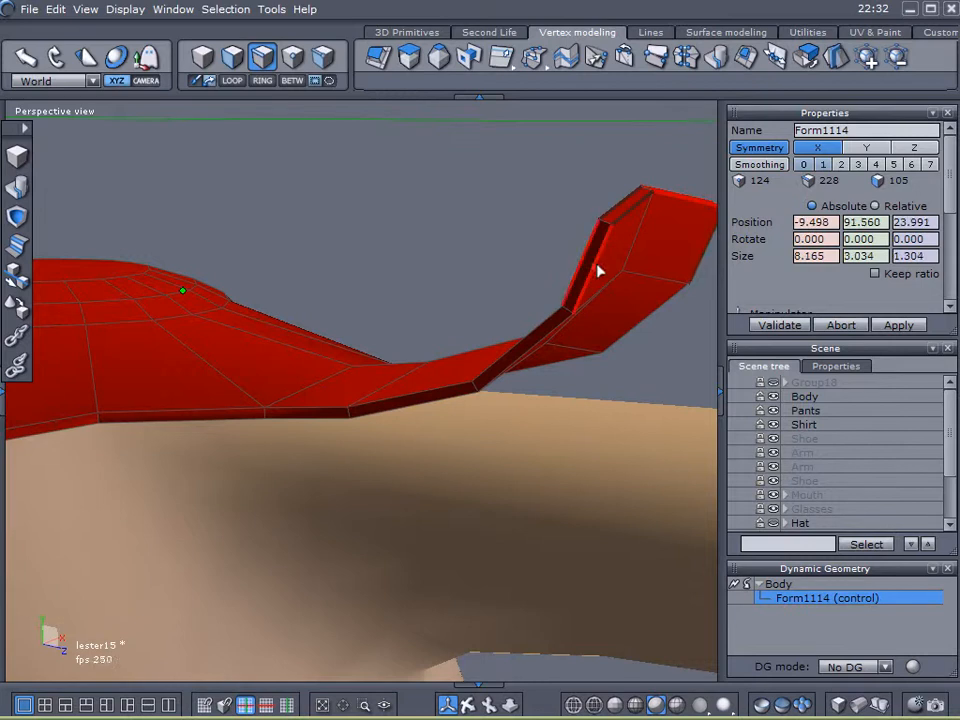
left_click(80, 421)
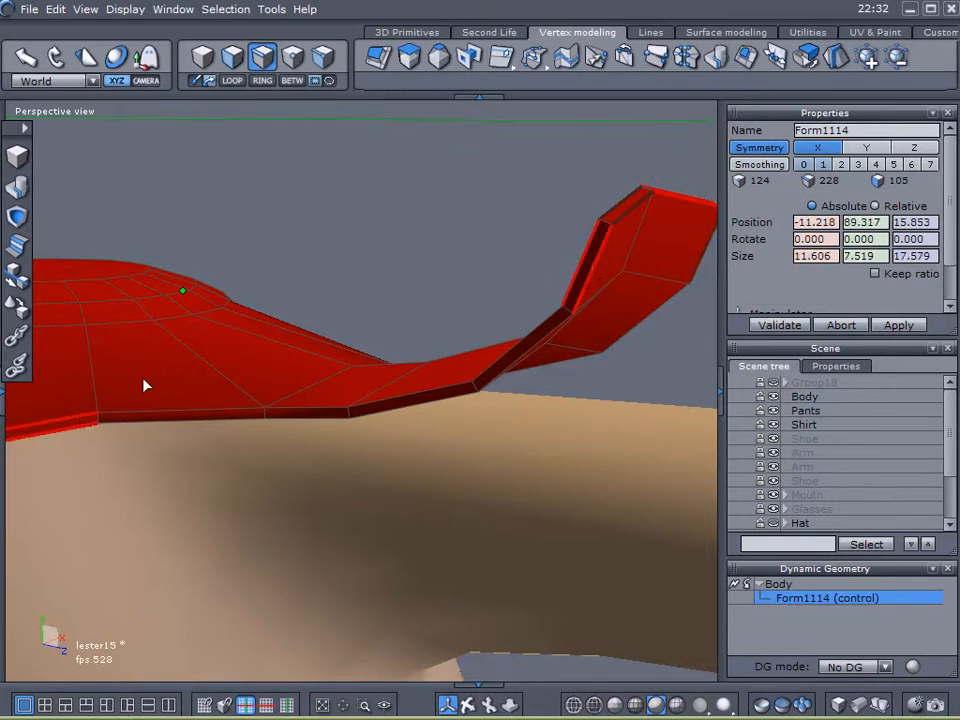
left_click(219, 80)
middle_click_drag(356, 403, 95, 465)
middle_click_drag(262, 427, 298, 428)
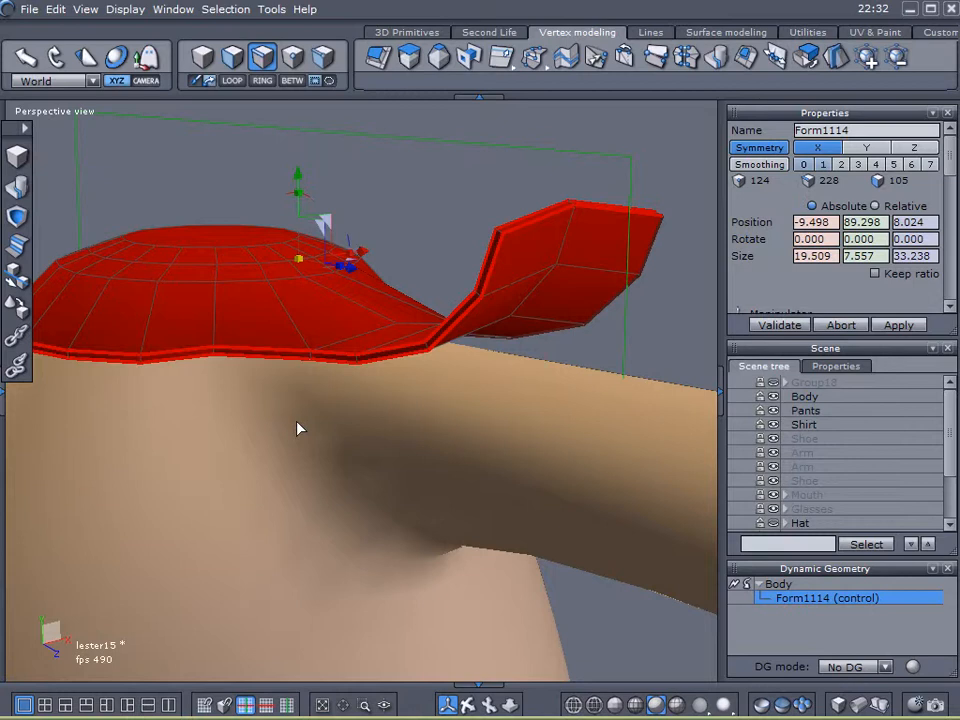
- Examine the selected rim and brim edge loops from several angles and close up at the brim's bend
right_click_drag(423, 268, 400, 294)
scroll(522, 299, "up", 5)
right_click_drag(340, 368, 437, 360)
scroll(437, 362, "down", 5)
right_click_drag(335, 389, 177, 385)
scroll(383, 307, "up", 4)
scroll(388, 328, "up", 8)
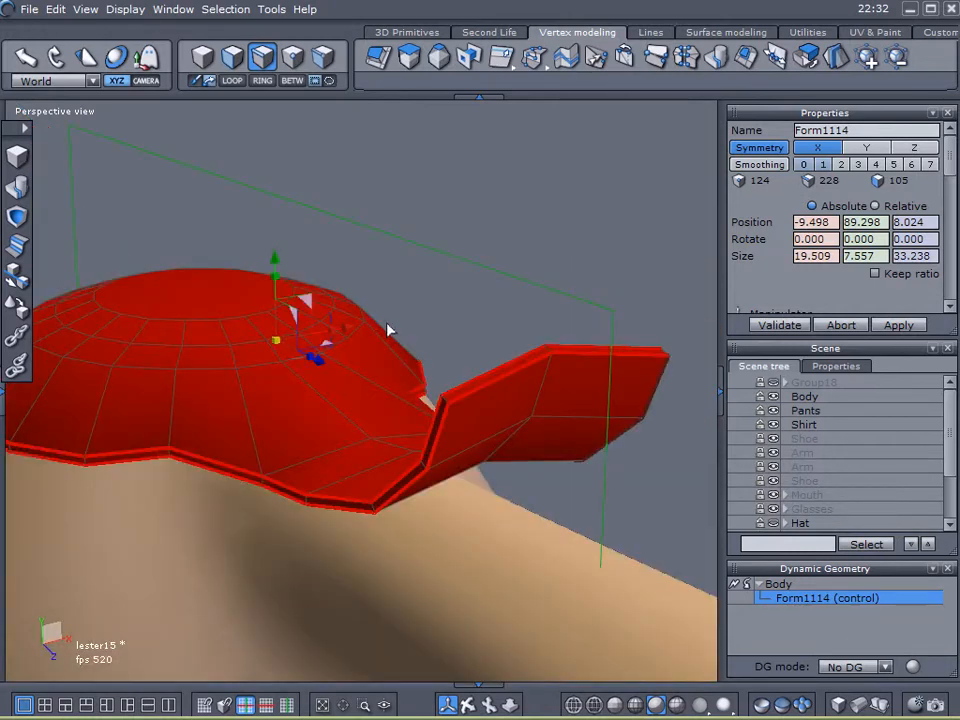
scroll(511, 425, "down", 2)
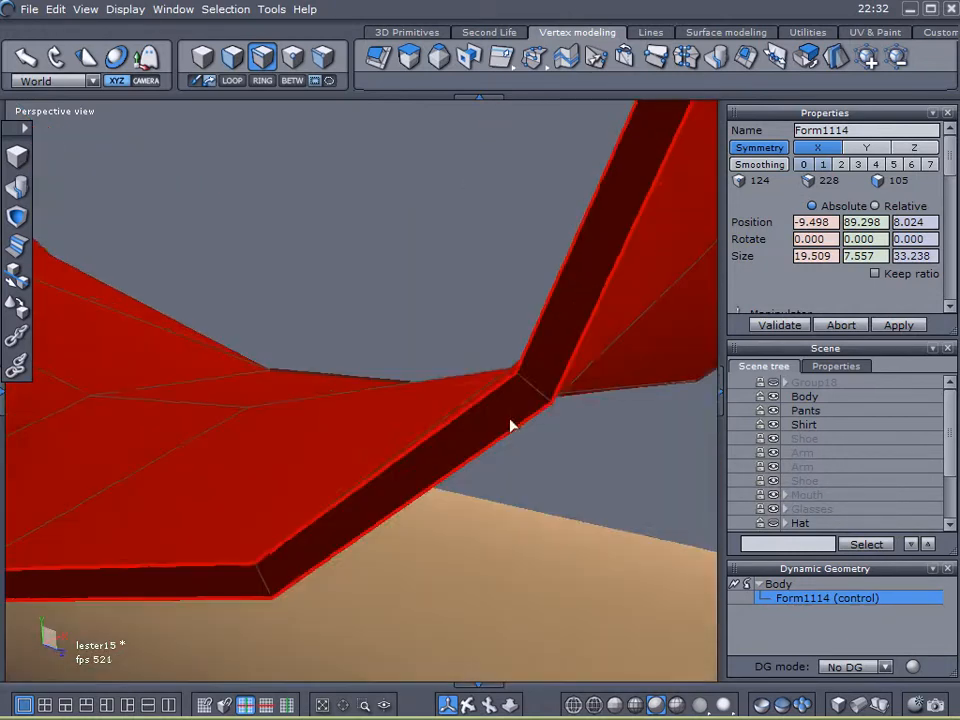
- Try to create new edges around the selected rim loops using the edge extraction tool's Extract Around handle
left_click(504, 60)
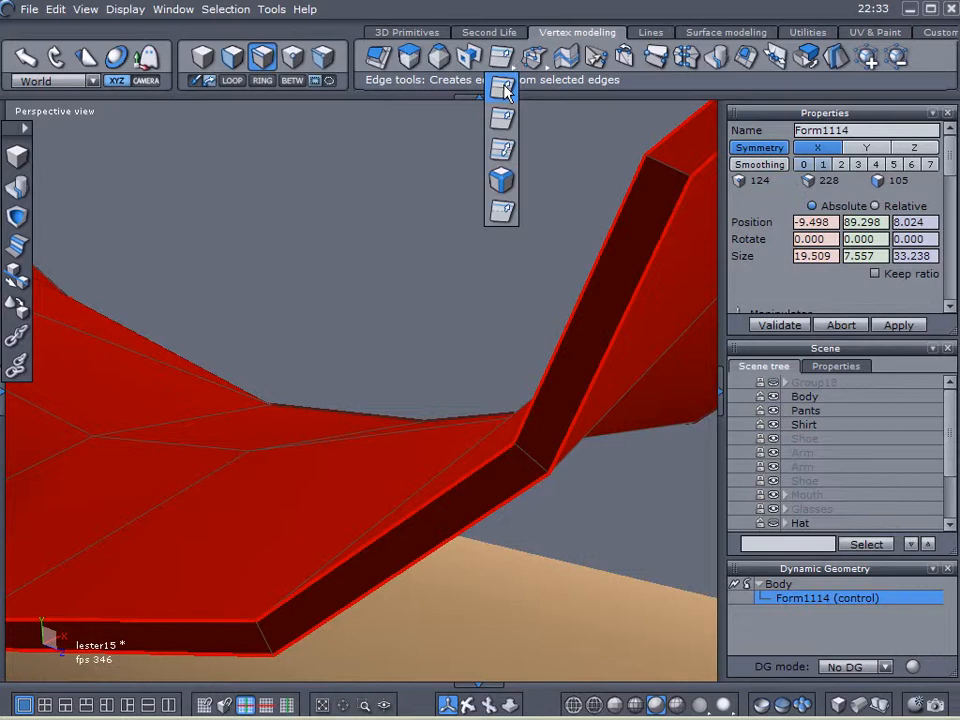
left_click(503, 89)
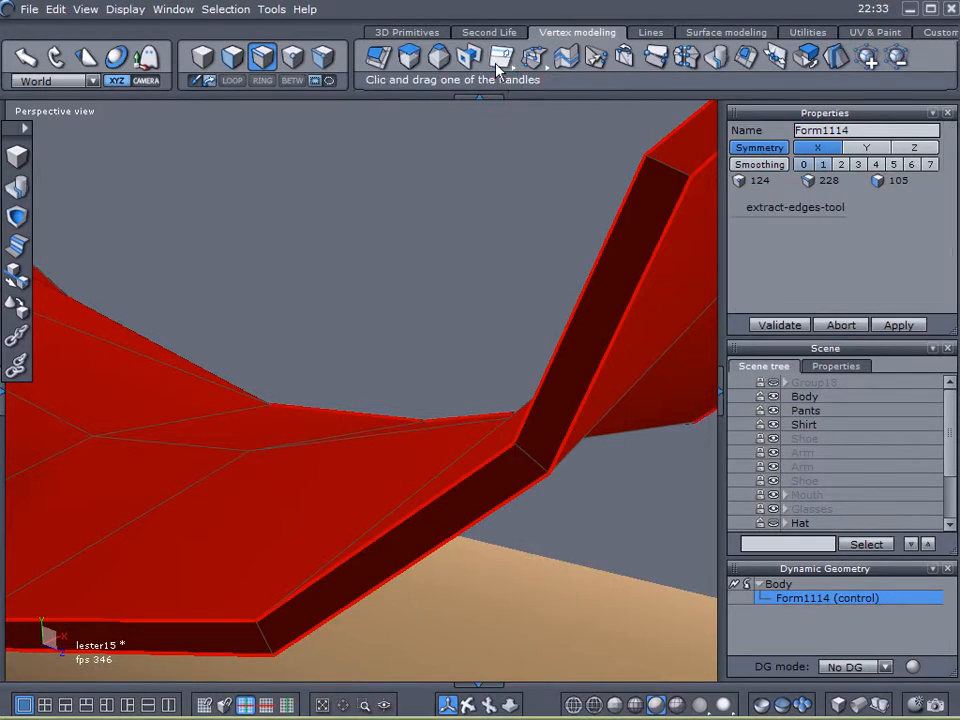
left_click(500, 60)
left_click(500, 89)
left_click(498, 90)
scroll(467, 364, "down", 5)
scroll(461, 364, "up", 5)
scroll(461, 364, "down", 4)
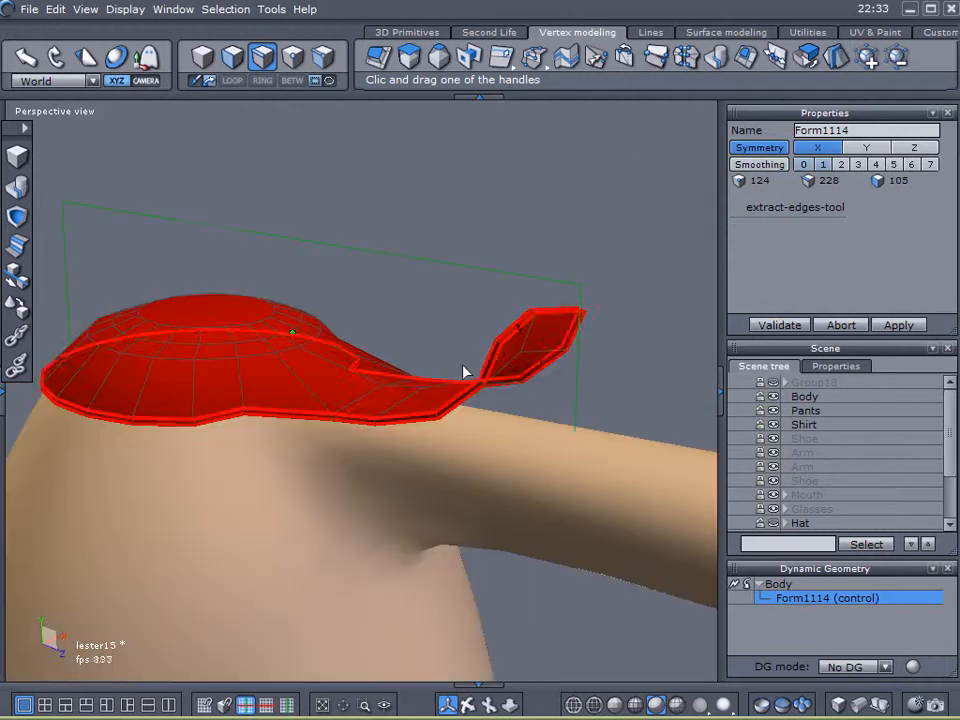
middle_click_drag(503, 363, 332, 416)
scroll(323, 433, "up", 3)
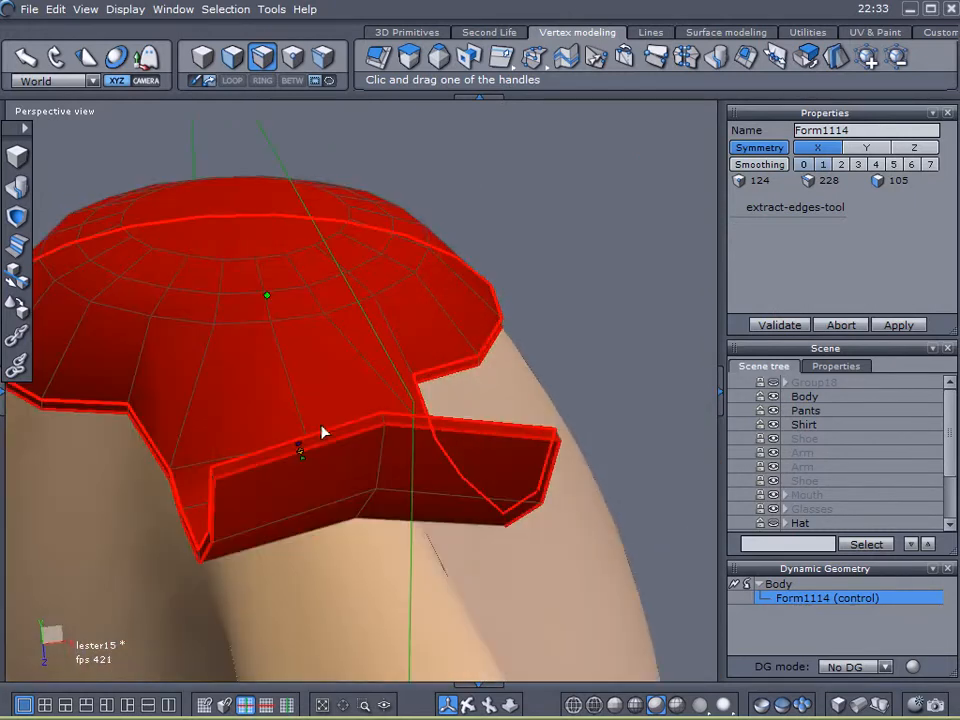
scroll(362, 505, "down", 1)
scroll(360, 502, "down", 1)
scroll(352, 508, "down", 4)
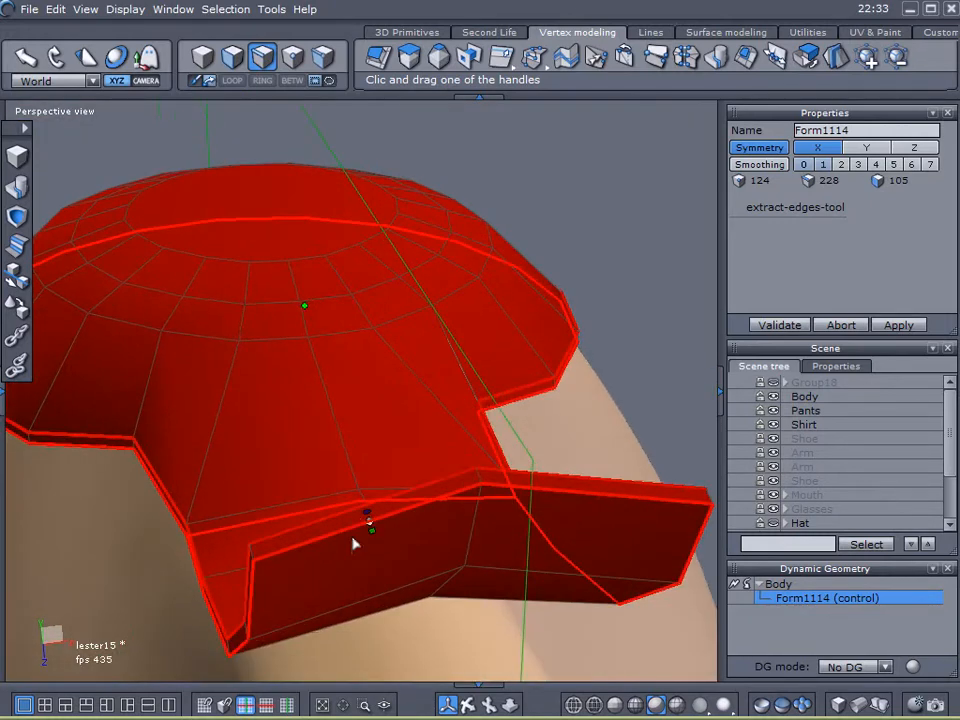
left_click(364, 707)
left_click_drag(377, 514, 409, 571)
scroll(368, 375, "up", 1)
scroll(368, 375, "up", 4)
scroll(368, 375, "down", 1)
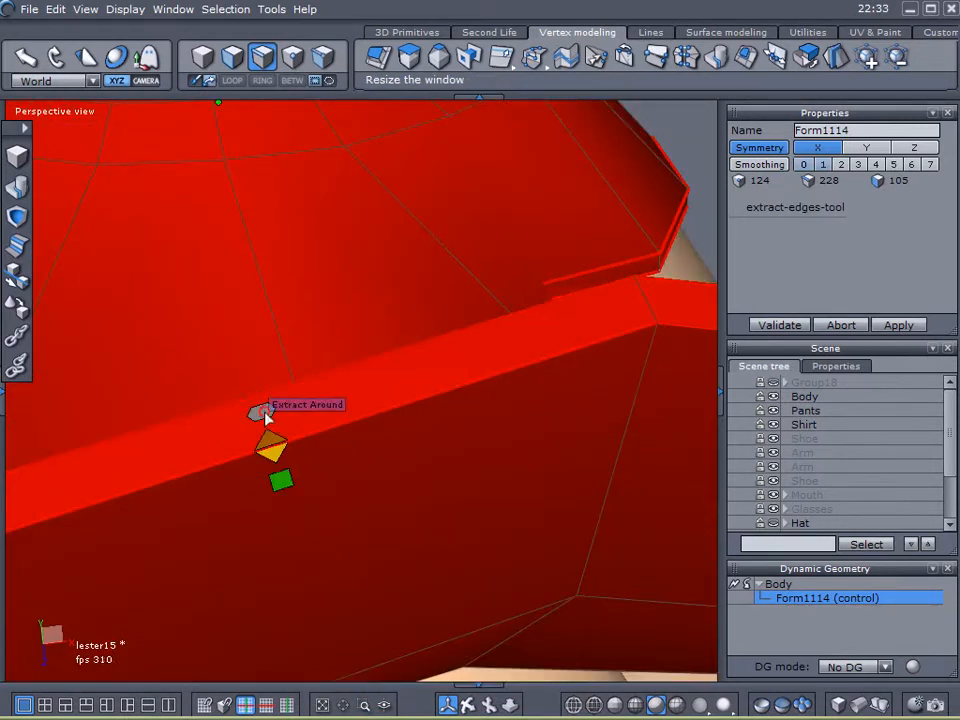
left_click_drag(262, 415, 247, 401)
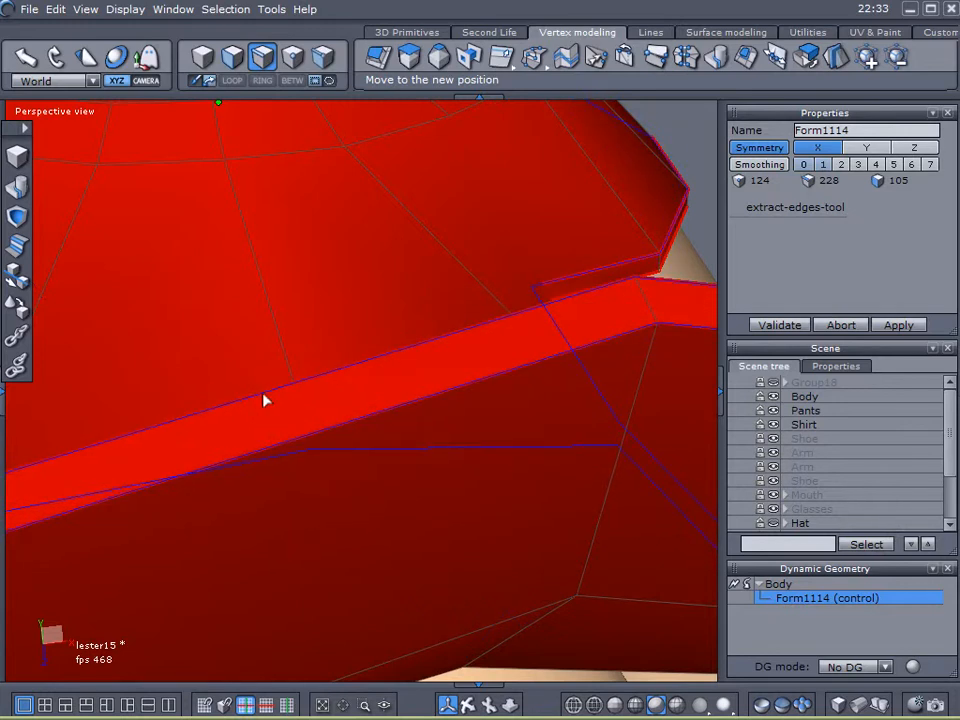
left_click(264, 399)
- Extract new edges around the selected rim loops, keeping them close to the original edges on both sides
left_click(501, 57)
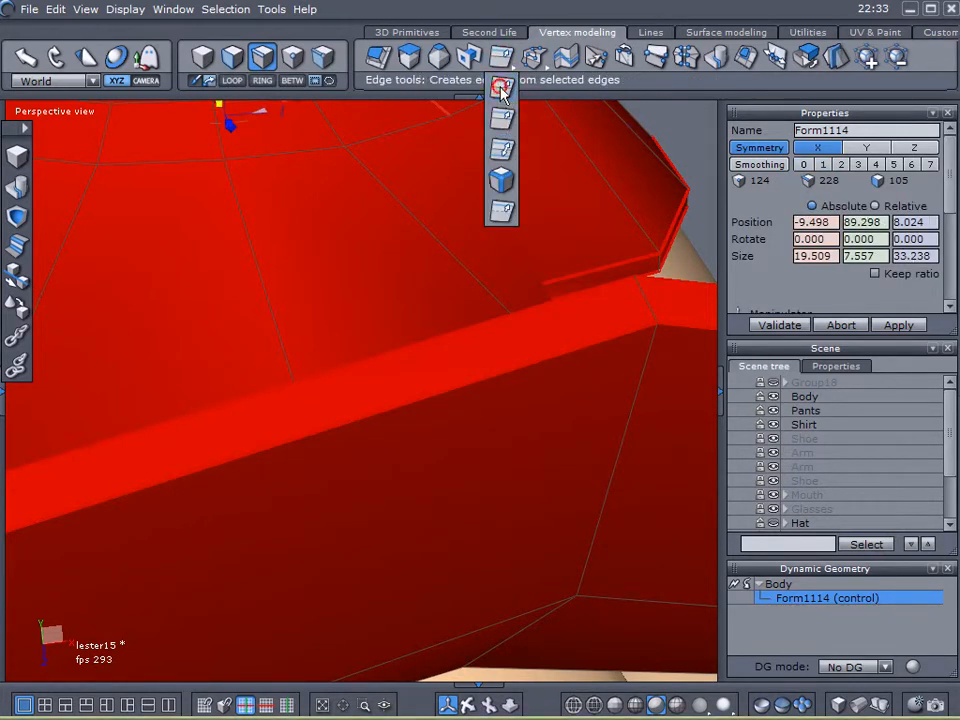
left_click(500, 88)
left_click(263, 427)
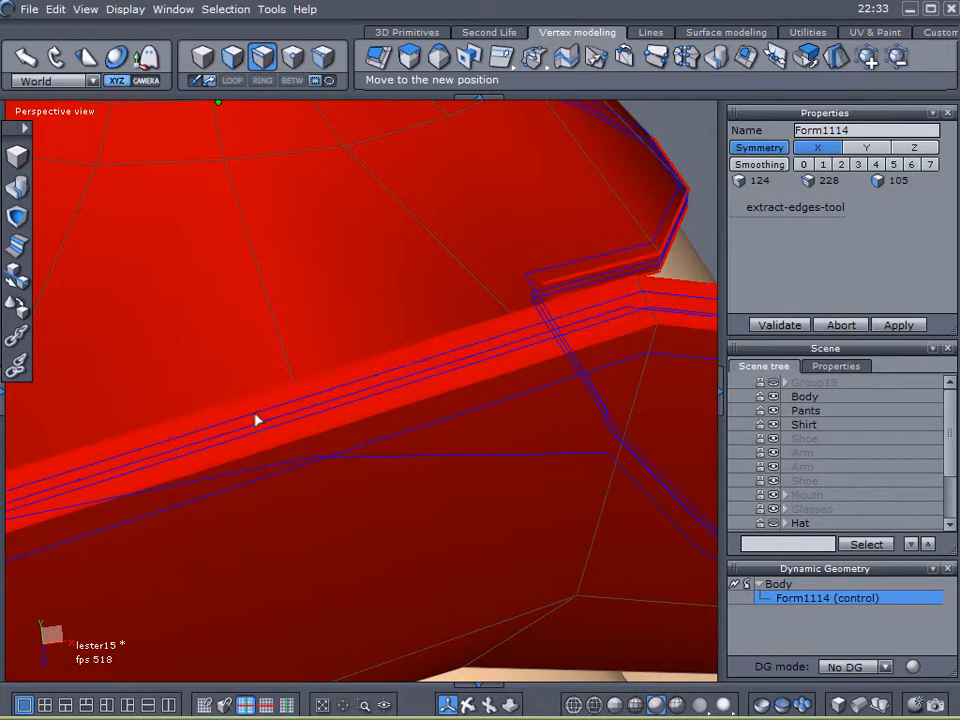
left_click(258, 419)
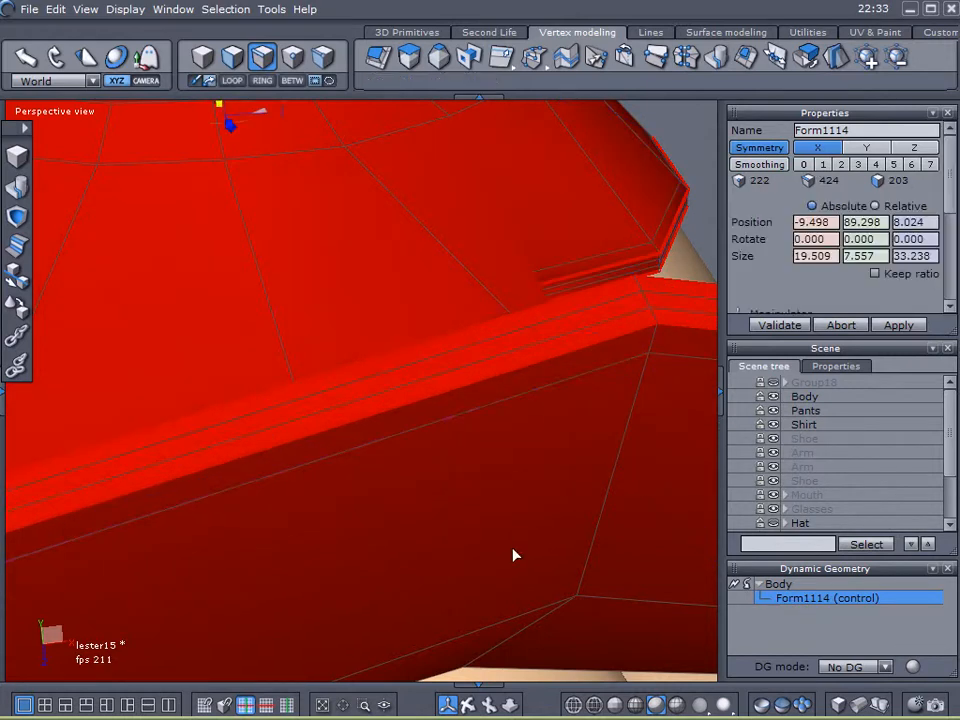
- Select the new edges along the brim's front tip and inspect their spacing in profile
left_click(571, 353)
left_click(493, 323, "shift")
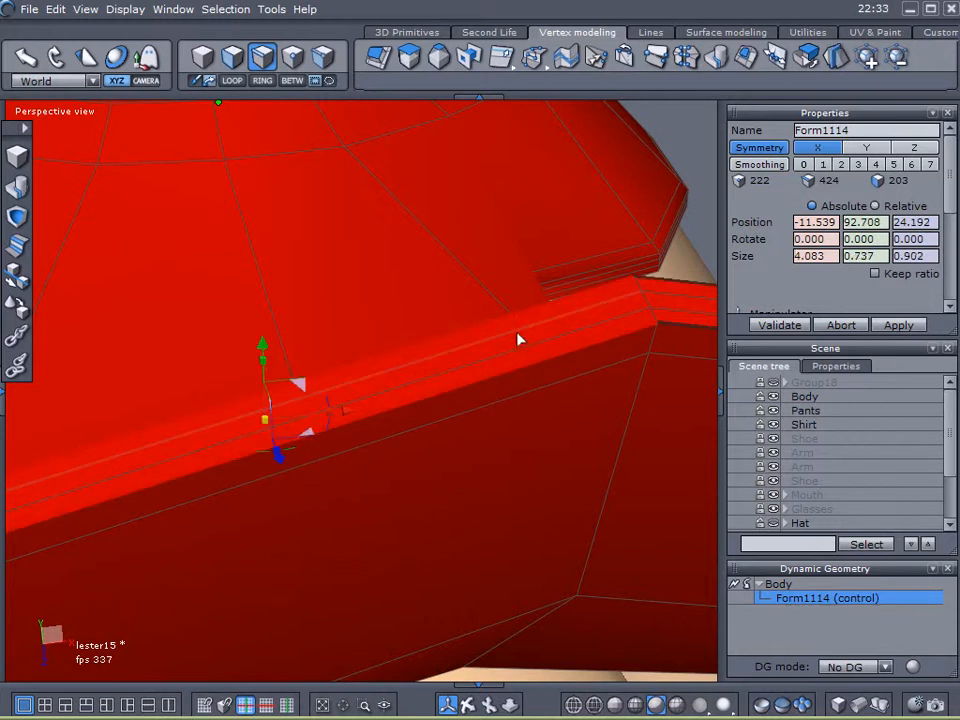
left_click(517, 336)
left_click(511, 352, "shift")
middle_click_drag(158, 488, 444, 362)
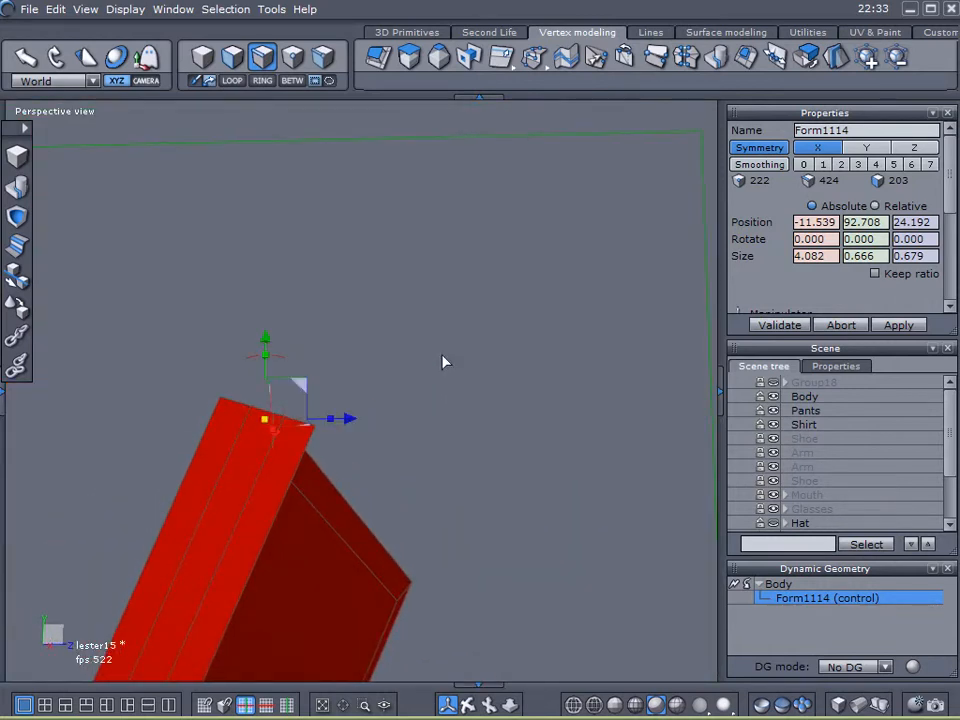
mouse_move(214, 421)
left_mouse_down()
mouse_move(242, 417)
mouse_move(255, 438)
mouse_move(250, 418)
mouse_move(270, 418)
mouse_move(302, 446)
mouse_move(298, 430)
mouse_move(250, 410)
mouse_move(206, 429)
mouse_move(274, 420)
mouse_move(300, 462)
left_mouse_up()
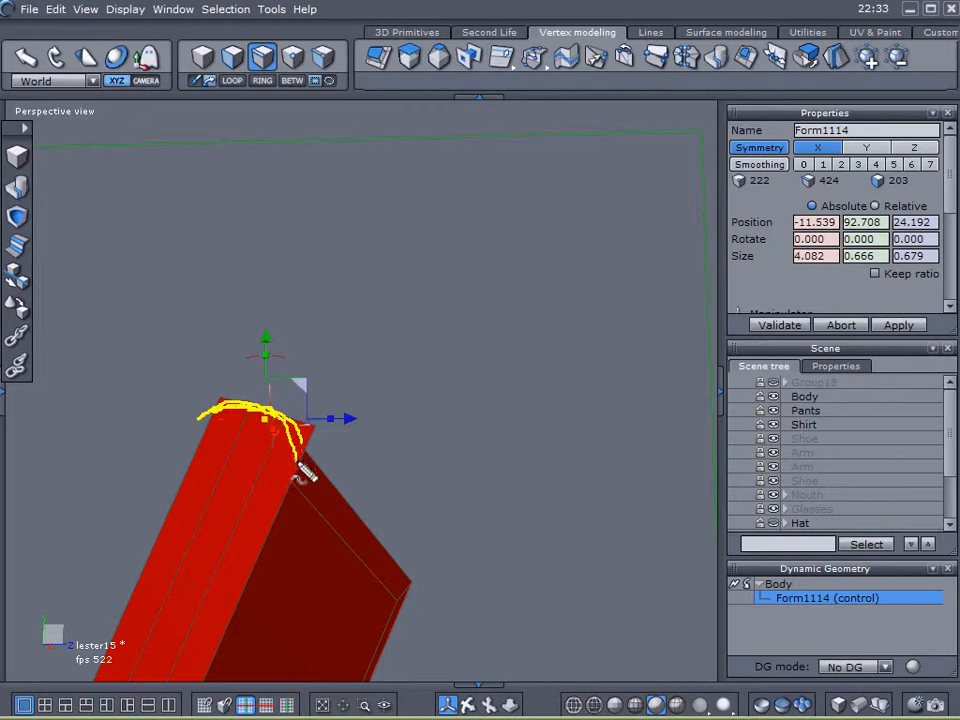
left_click_drag(441, 258, 377, 358)
left_click_drag(537, 282, 436, 406)
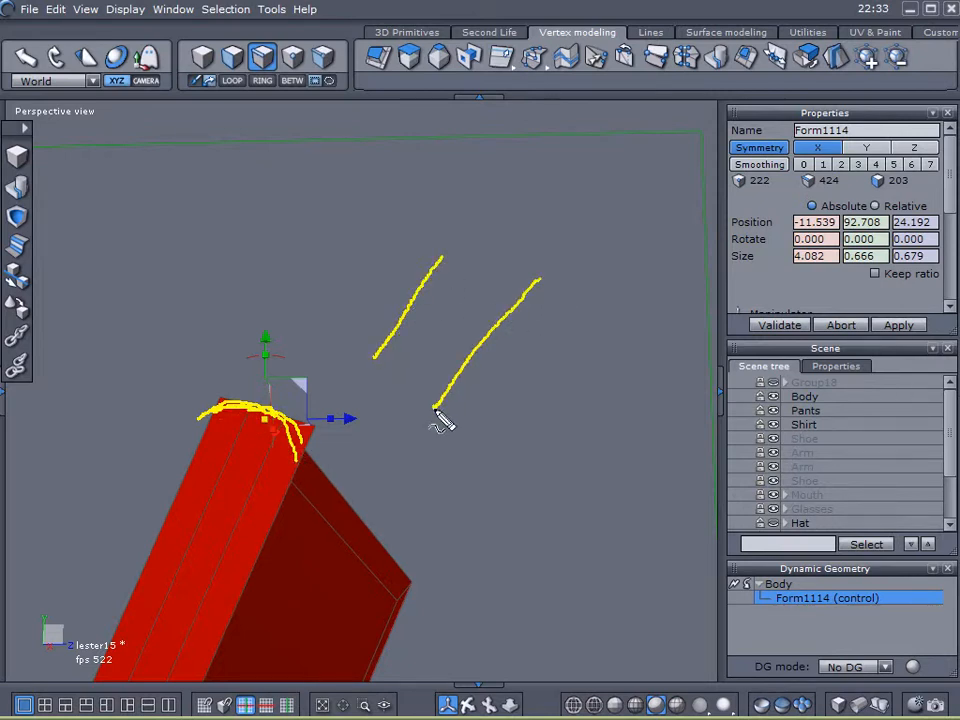
left_click_drag(443, 258, 538, 282)
mouse_move(371, 292)
left_mouse_down()
mouse_move(521, 244)
mouse_move(509, 373)
left_mouse_up()
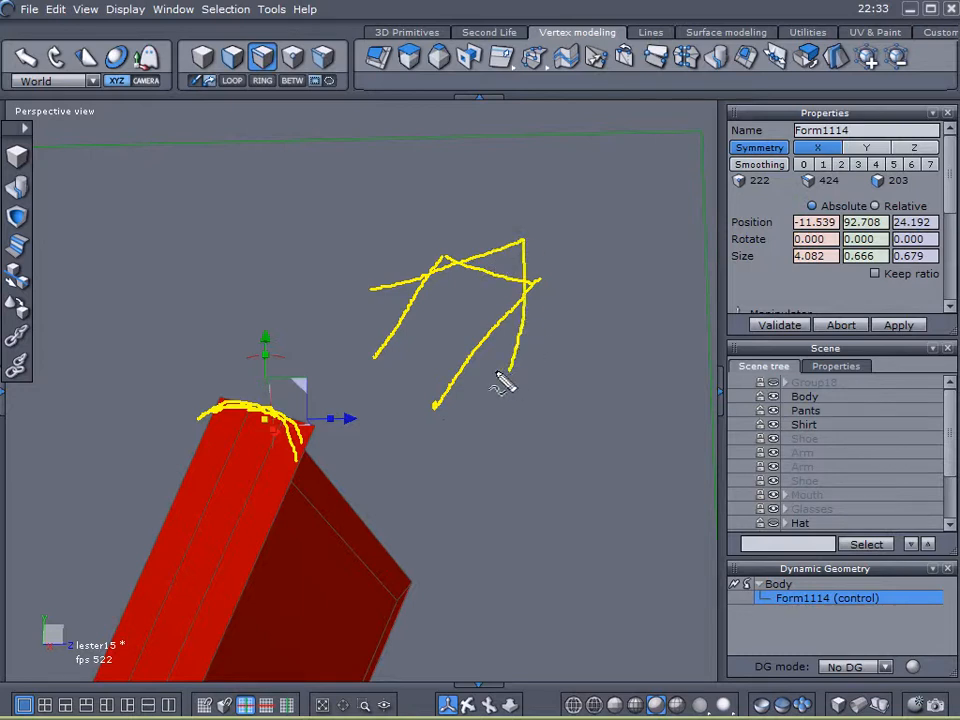
key("Escape")
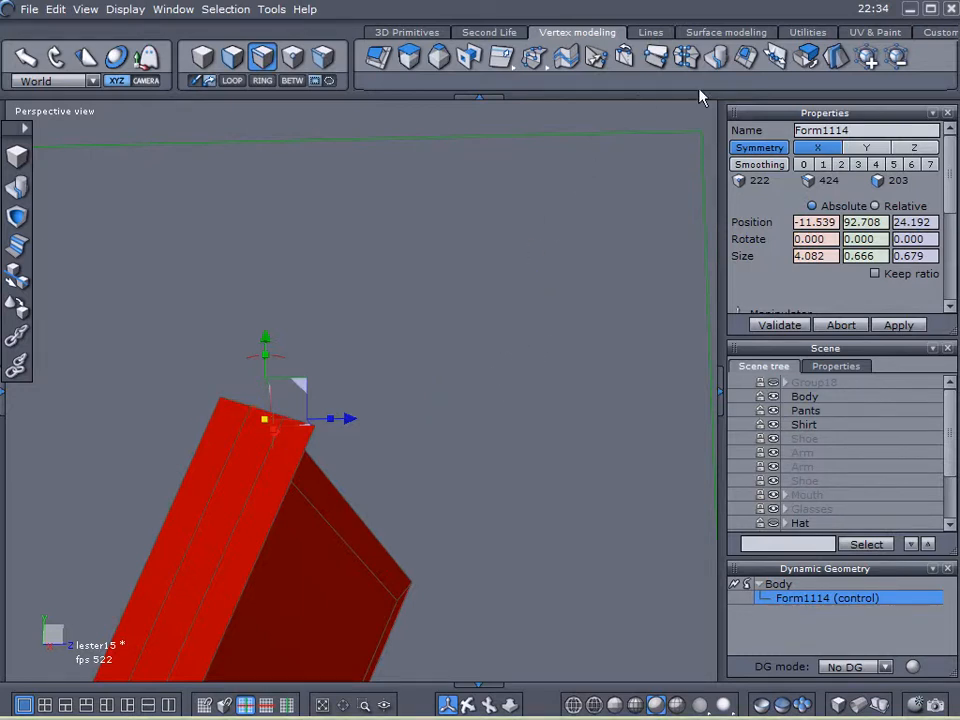
- Turn the cap's smoothing back on, try level 1, and raise it to level 2 to check the rounded brim edge
left_click(761, 164)
left_click(821, 165)
mouse_move(449, 450)
middle_mouse_down()
mouse_move(384, 492)
mouse_move(478, 490)
mouse_move(452, 460)
middle_mouse_up()
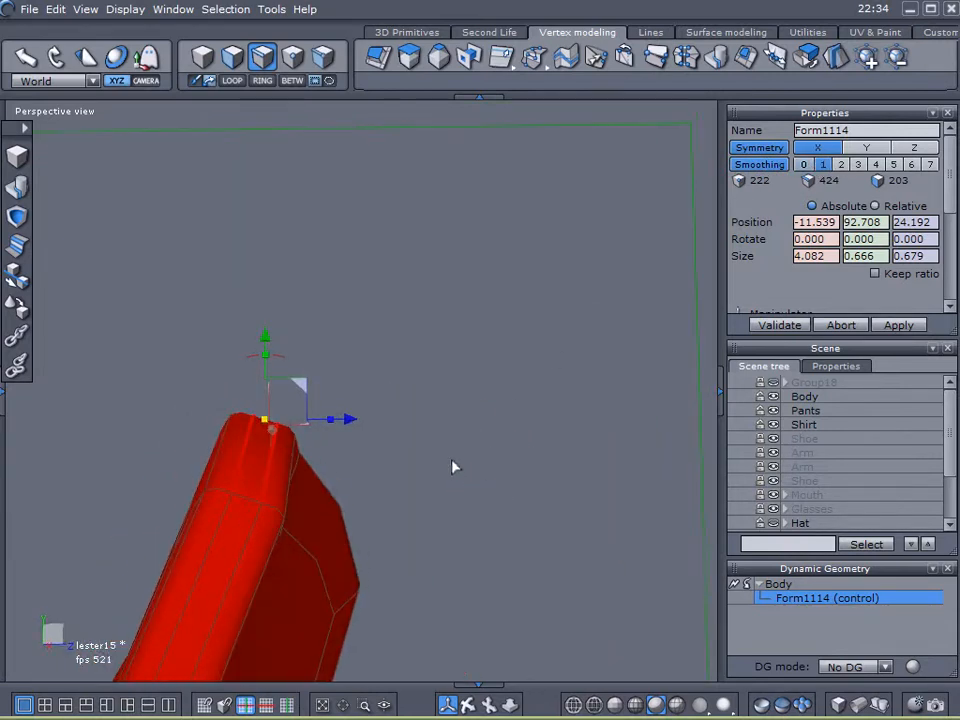
left_click(841, 164)
middle_click_drag(551, 356, 305, 520)
- Raise the short edge beside the centre at the crown's front to a Y position of 88.888, then leave edge editing
left_click(326, 440)
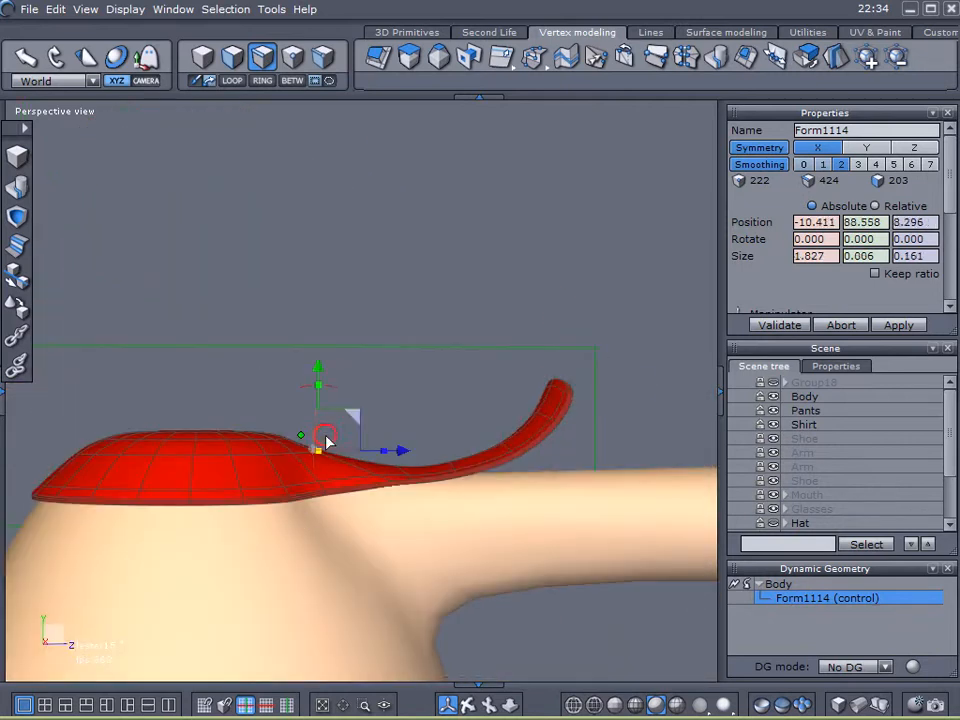
scroll(289, 444, "up", 4)
middle_click_drag(282, 444, 465, 357)
mouse_move(447, 352)
left_mouse_down()
mouse_move(447, 366)
mouse_move(454, 354)
left_mouse_up()
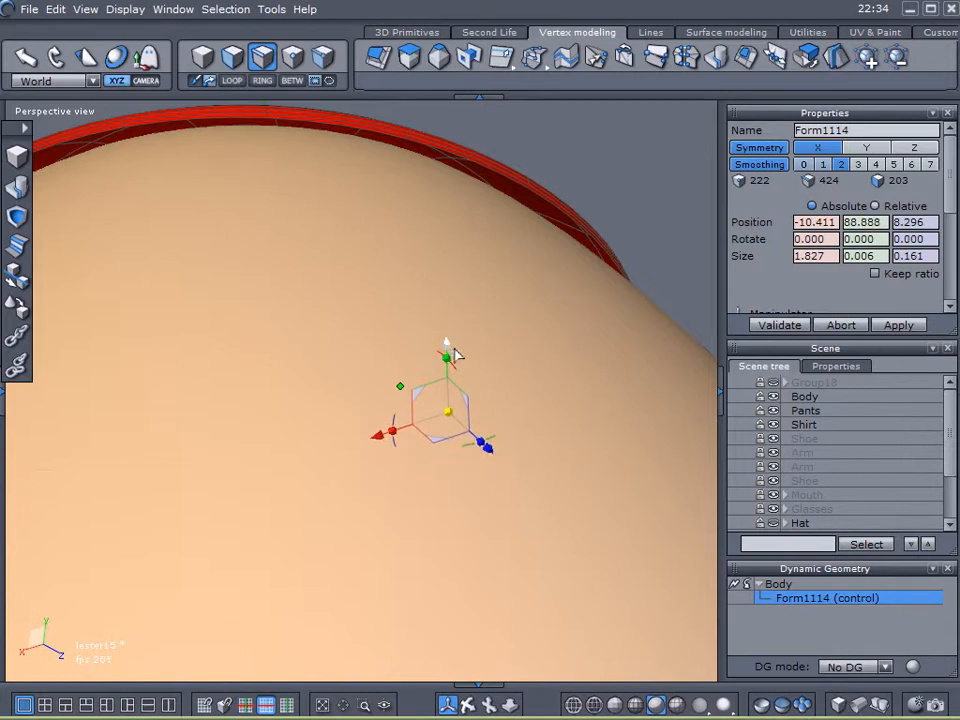
left_click(644, 133)
left_click(628, 156)
left_click(596, 176)
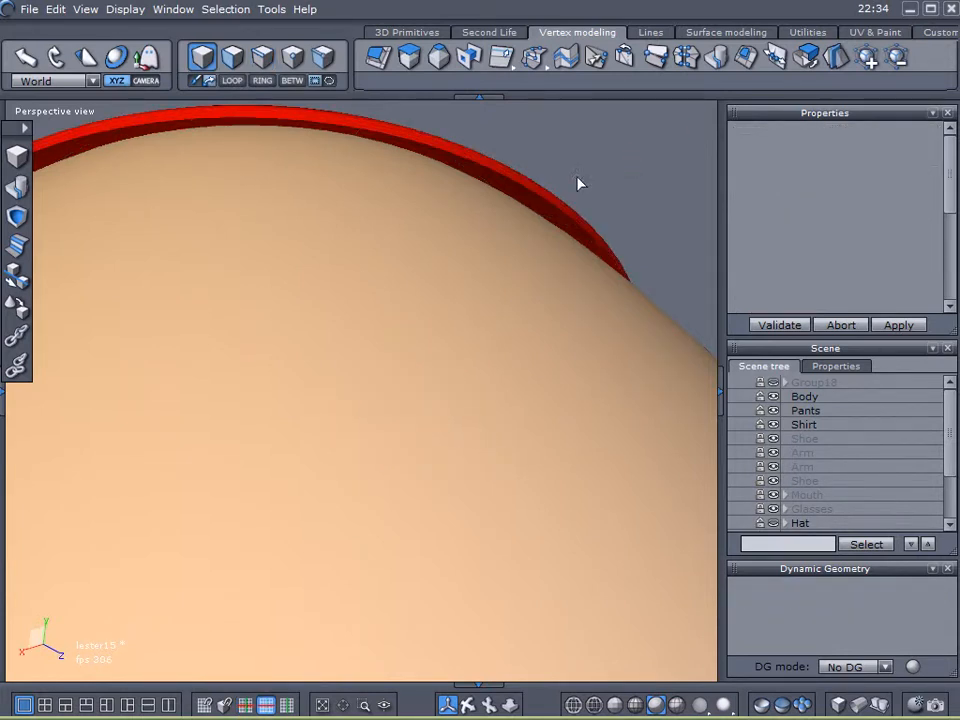
- Select the whole cap object and lower it slightly onto the head, to a Y position of 88.764
left_click(540, 203)
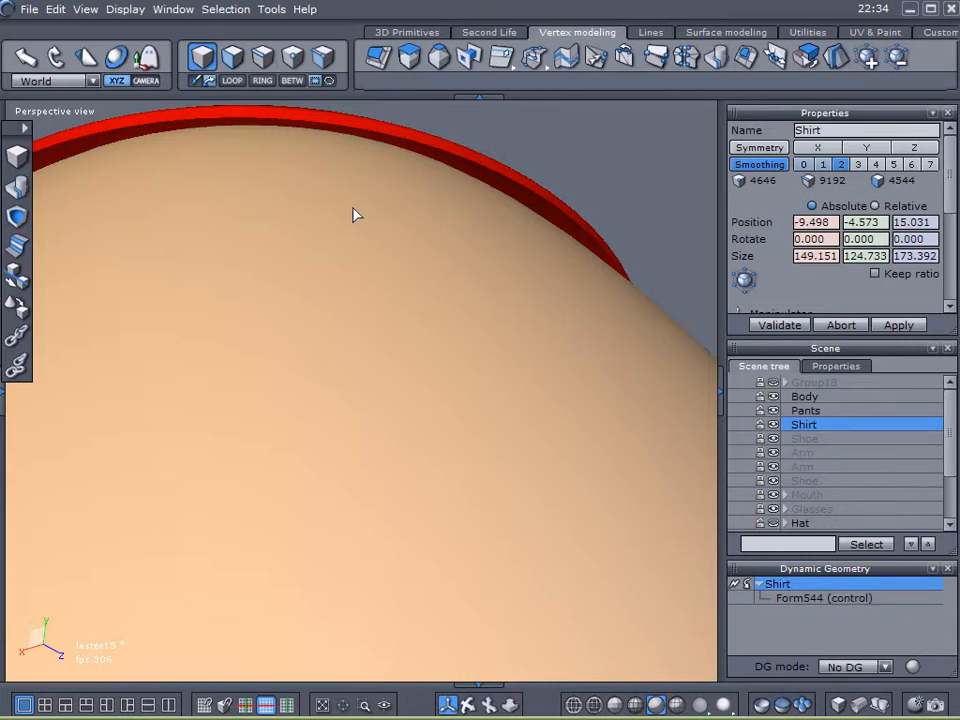
scroll(437, 313, "down", 2)
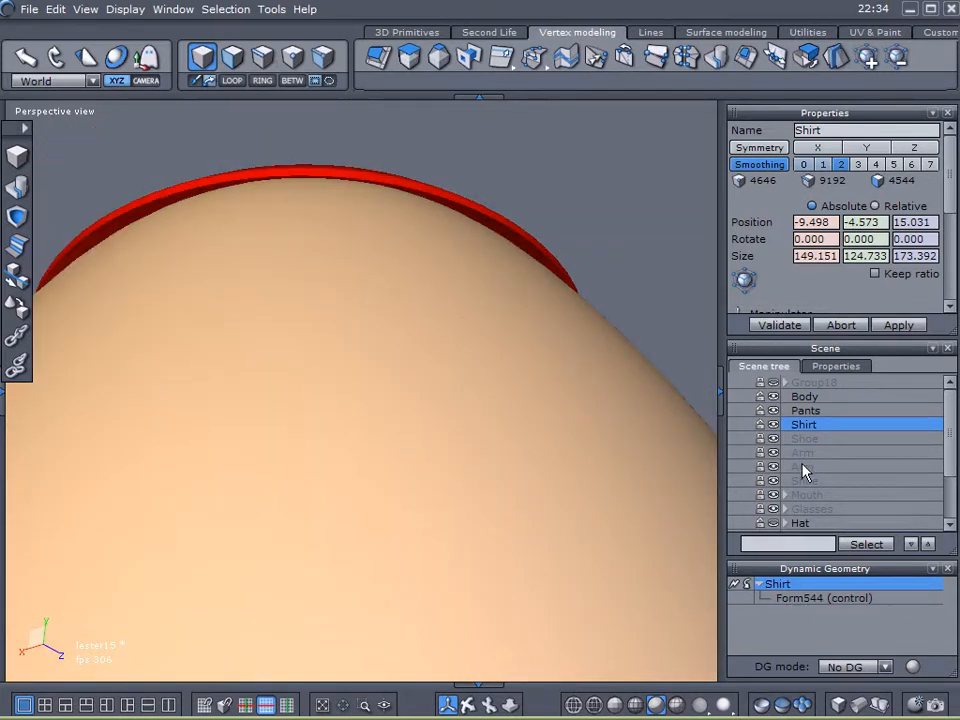
scroll(930, 421, "down", 3)
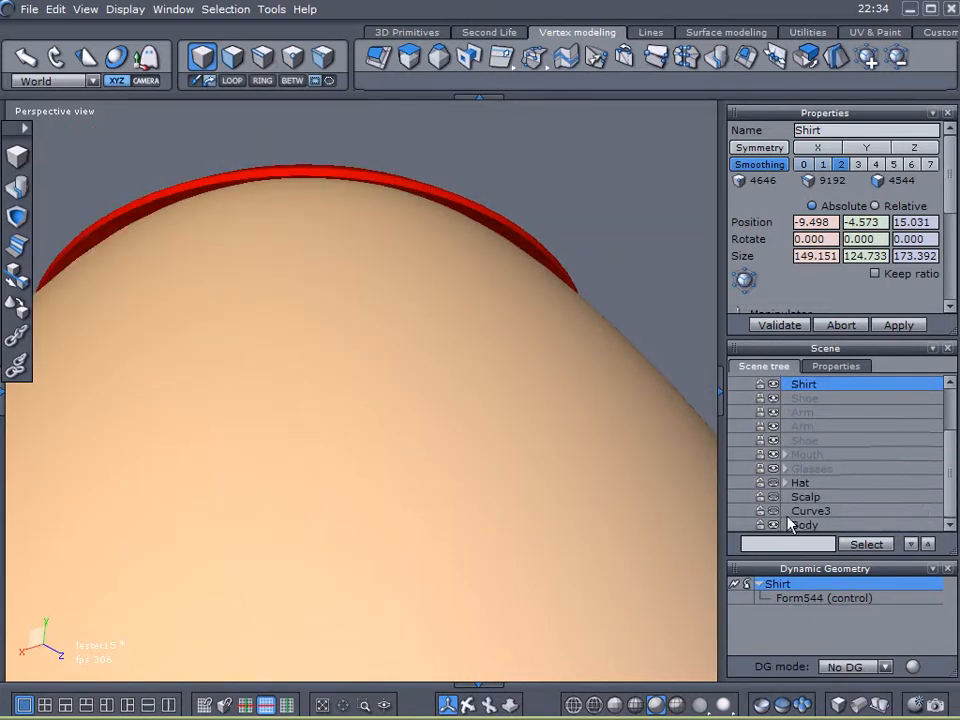
left_click(788, 527)
right_click_drag(520, 350, 478, 311)
left_click_drag(407, 297, 408, 316)
- Rename the cap object Hat and make the hidden original Hat visible for comparison
right_click_drag(549, 266, 130, 391)
scroll(358, 387, "down", 4)
right_click_drag(375, 378, 670, 125)
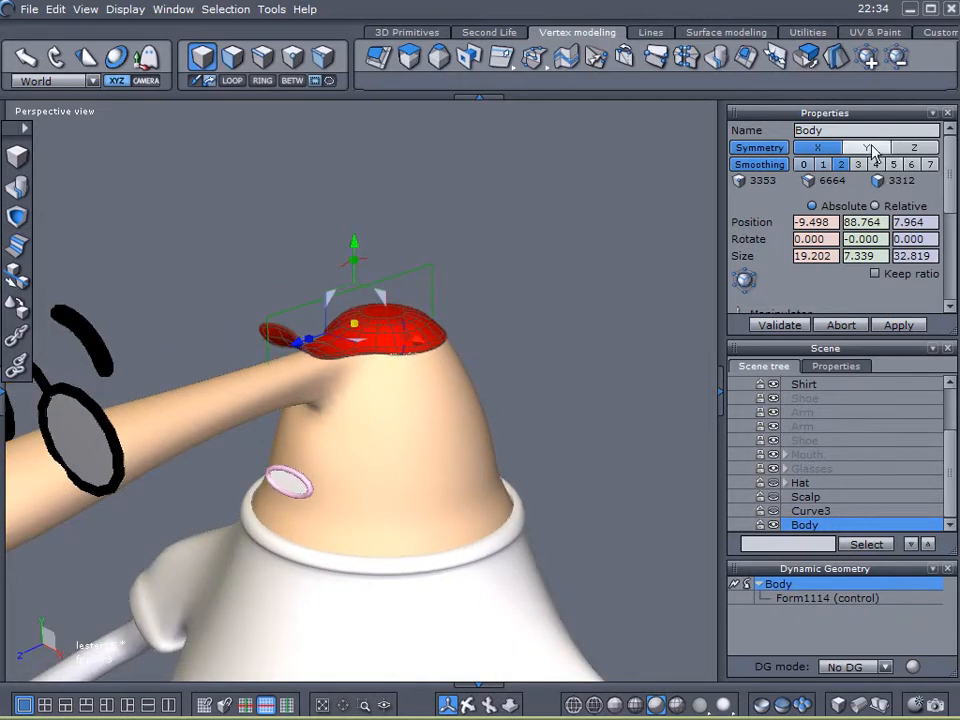
type("Hat")
key("Return")
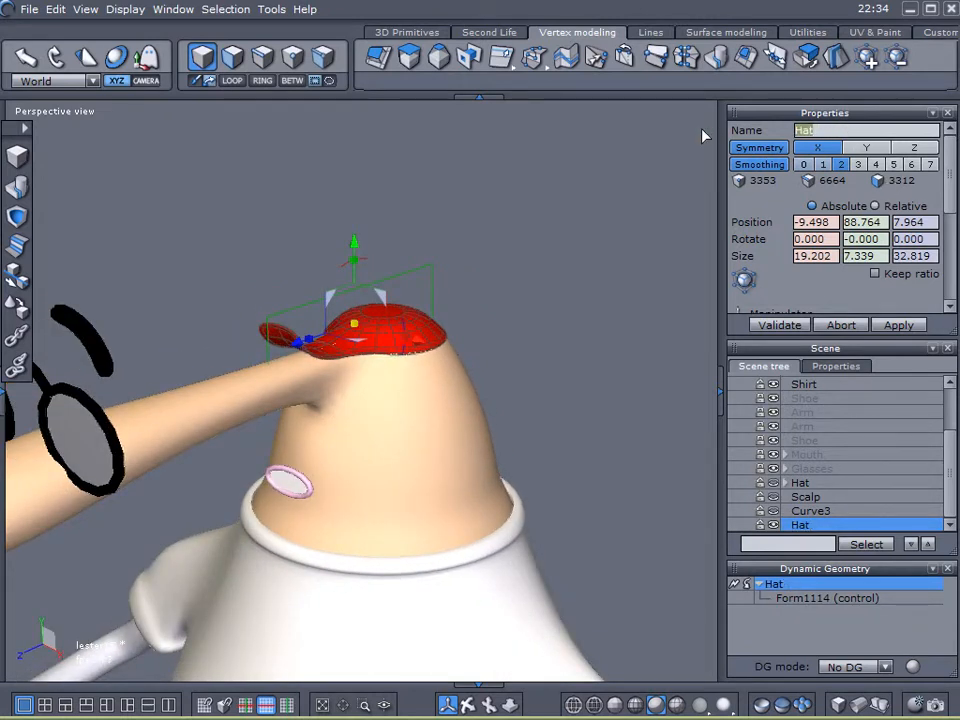
left_click(773, 483)
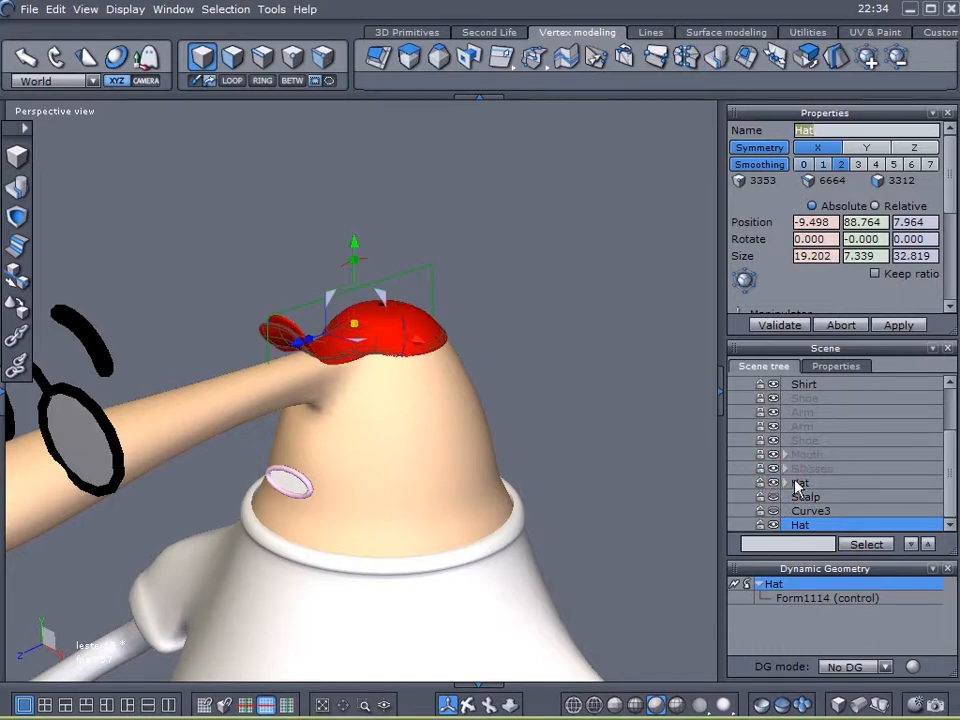
- Hide the new Hat, delete the original Hat group, and make the new Hat visible and selected again
left_click(773, 526)
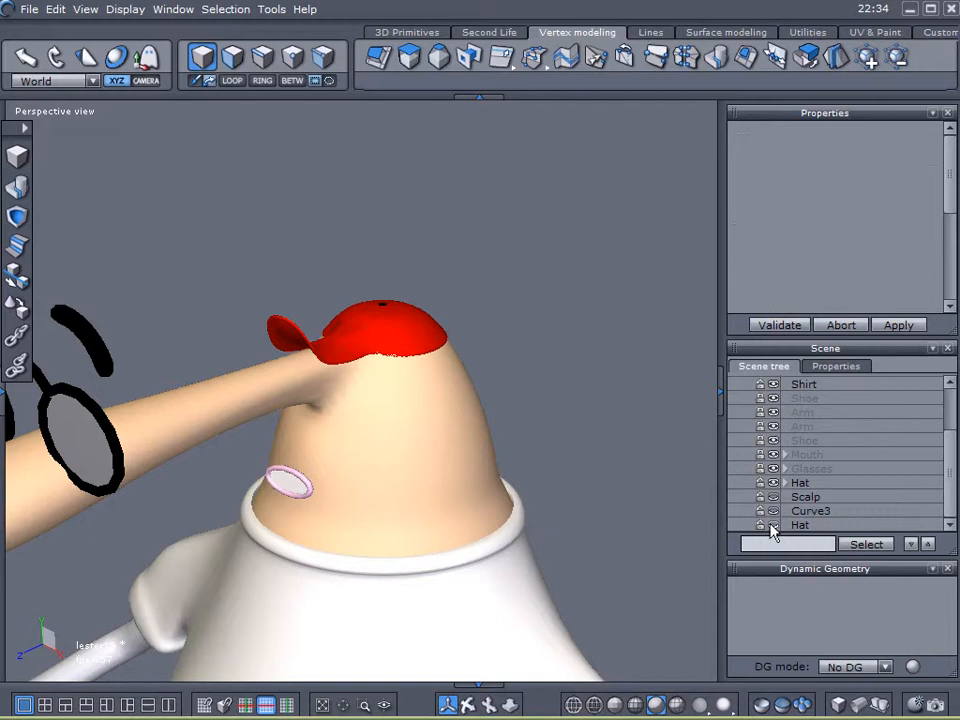
left_click(418, 330)
key("Delete")
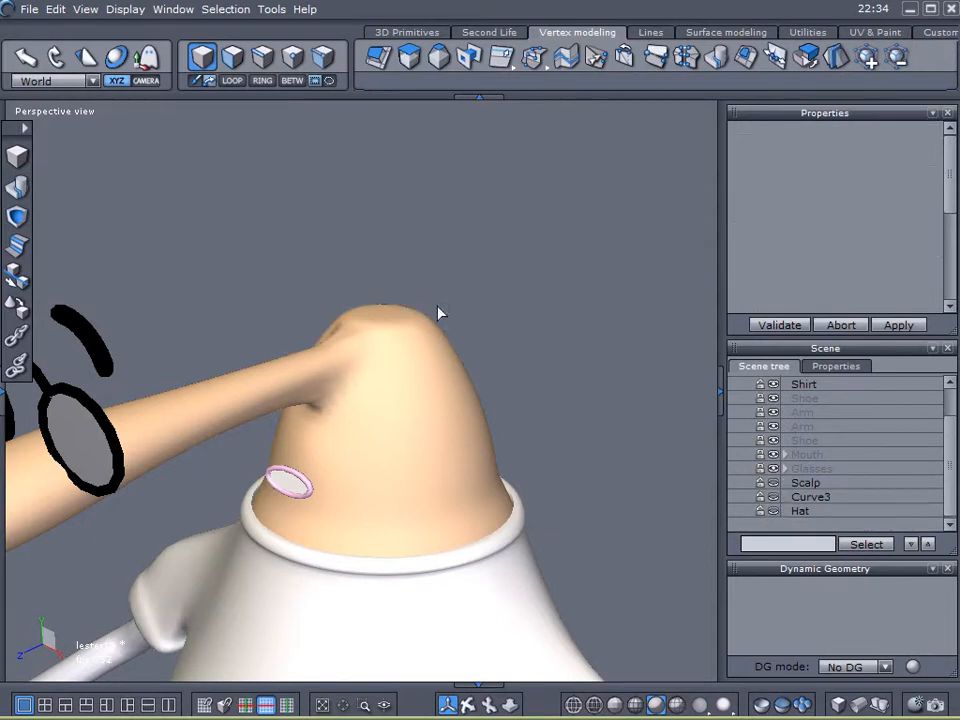
left_click(773, 511)
left_click(795, 511)
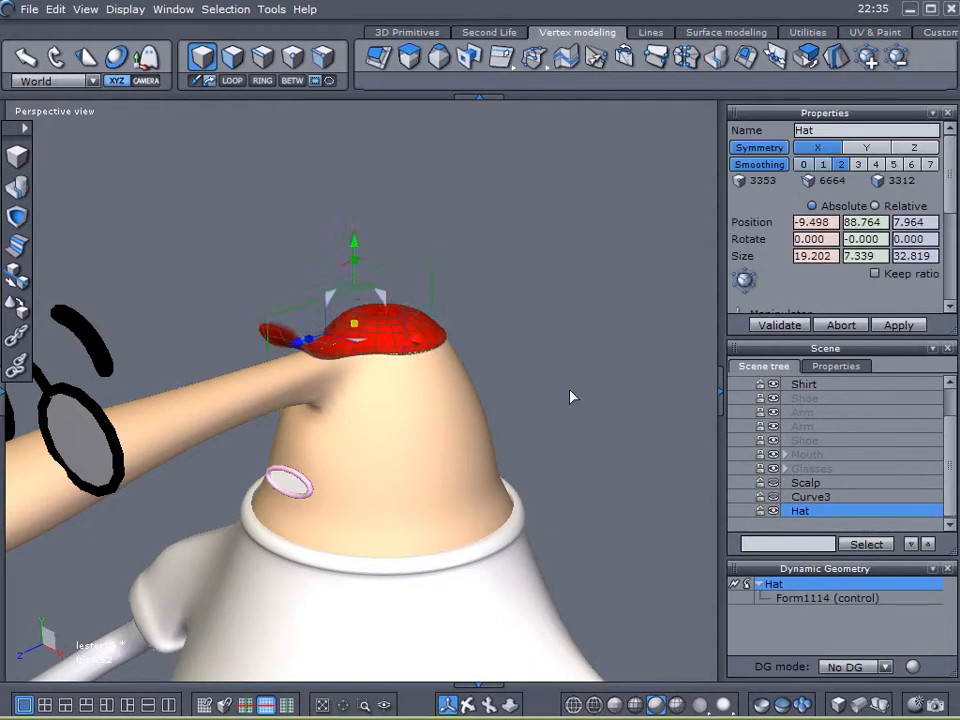
- Create a 9-point sphere about 3.96 units wide in the empty space above the cap and validate it
scroll(448, 290, "up", 5)
scroll(448, 290, "up", 4)
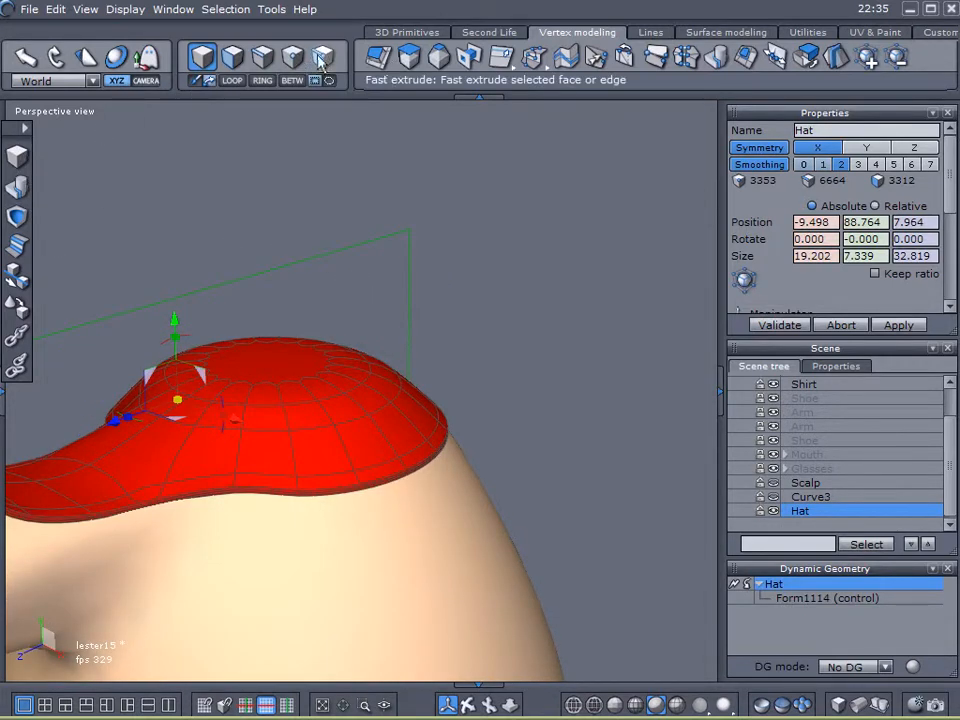
left_click(408, 34)
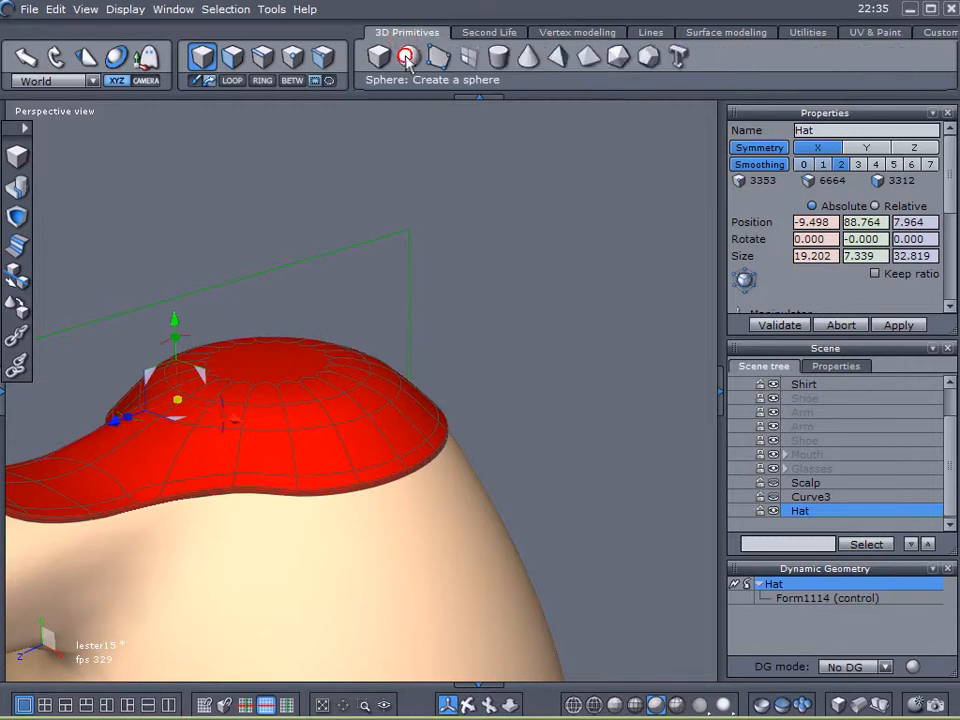
left_click(408, 56)
left_click(436, 183)
left_click(502, 202)
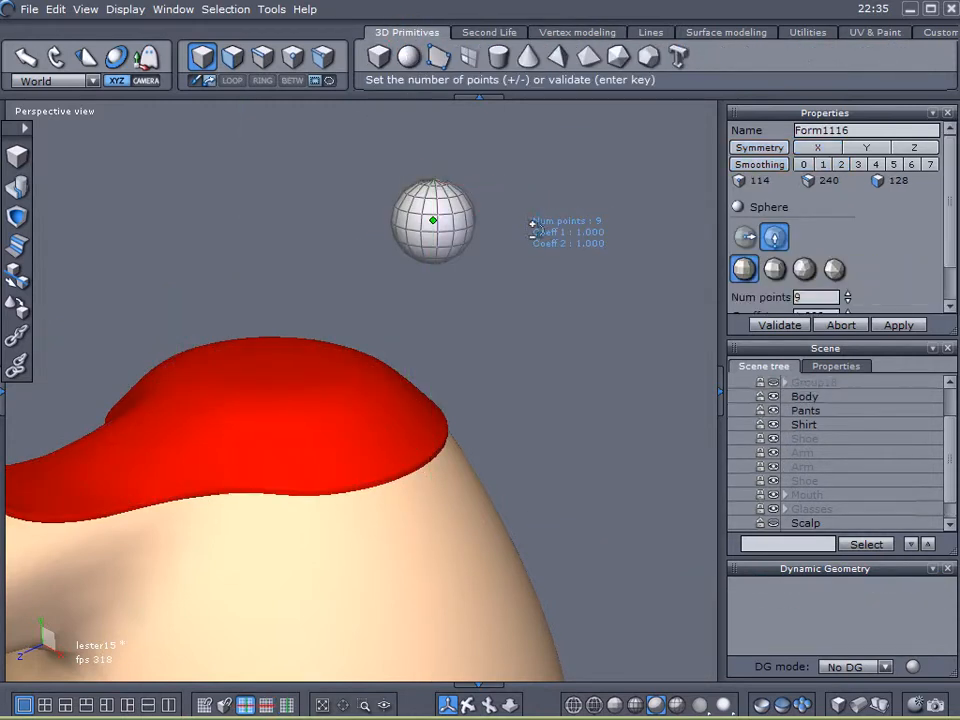
left_click(790, 326)
- Flatten the sphere to a Y size of 0.823 and move it onto the crown at X -9.389, Y 90.199
mouse_move(305, 331)
middle_mouse_down()
mouse_move(459, 306)
mouse_move(399, 283)
mouse_move(45, 337)
middle_mouse_up()
left_click_drag(435, 160, 455, 220)
middle_click_drag(455, 220, 521, 155)
middle_click_drag(236, 197, 556, 230)
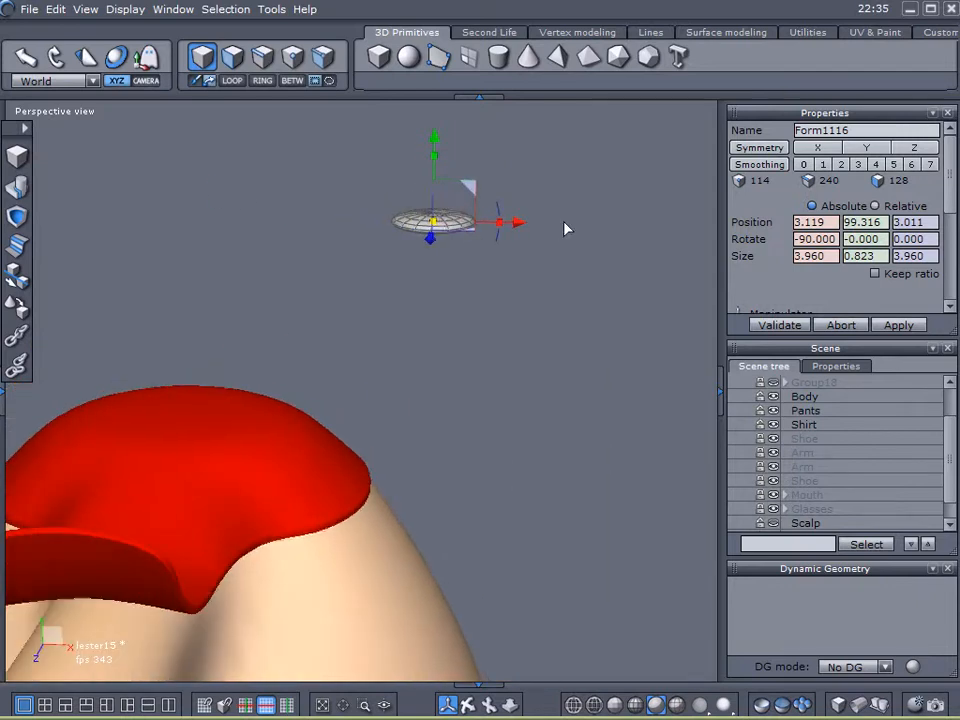
left_click_drag(461, 188, 206, 369)
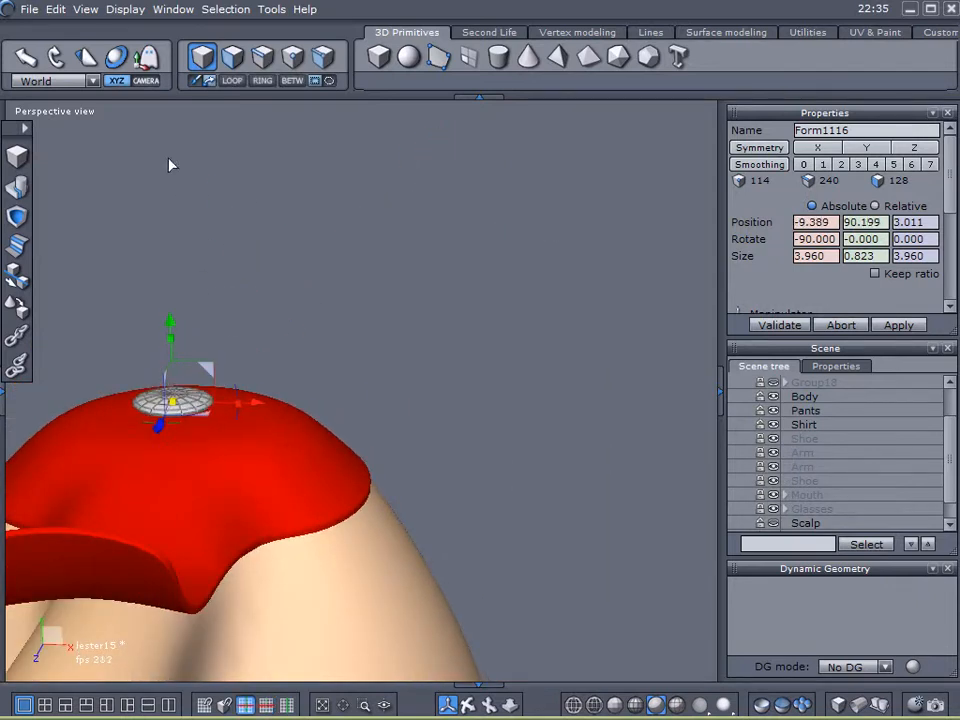
left_click(88, 58)
left_click_drag(168, 321, 187, 239)
key("ctrl+z")
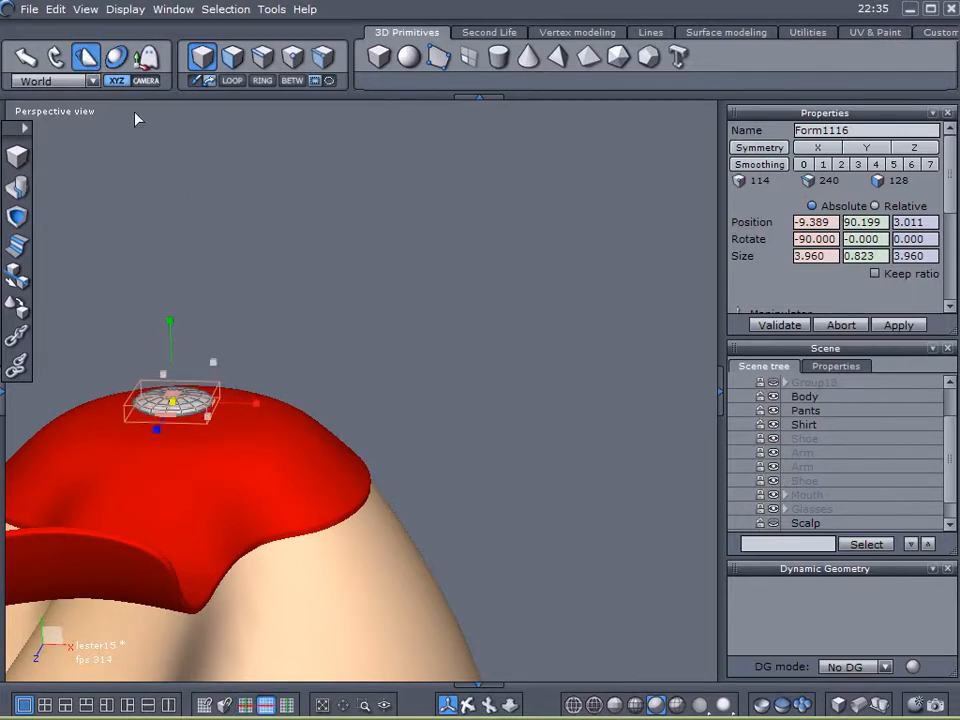
- Show wireframe over the shaded models and move the flattened sphere toward the crown's centre, to X -9.903 and Z 1.585
left_click(119, 60)
middle_click_drag(316, 315, 361, 342)
middle_click_drag(229, 463, 547, 636)
left_click(678, 705)
mouse_move(385, 430)
middle_mouse_down()
mouse_move(497, 364)
mouse_move(394, 499)
mouse_move(365, 358)
middle_mouse_up()
scroll(432, 300, "up", 3)
left_click_drag(425, 265, 341, 285)
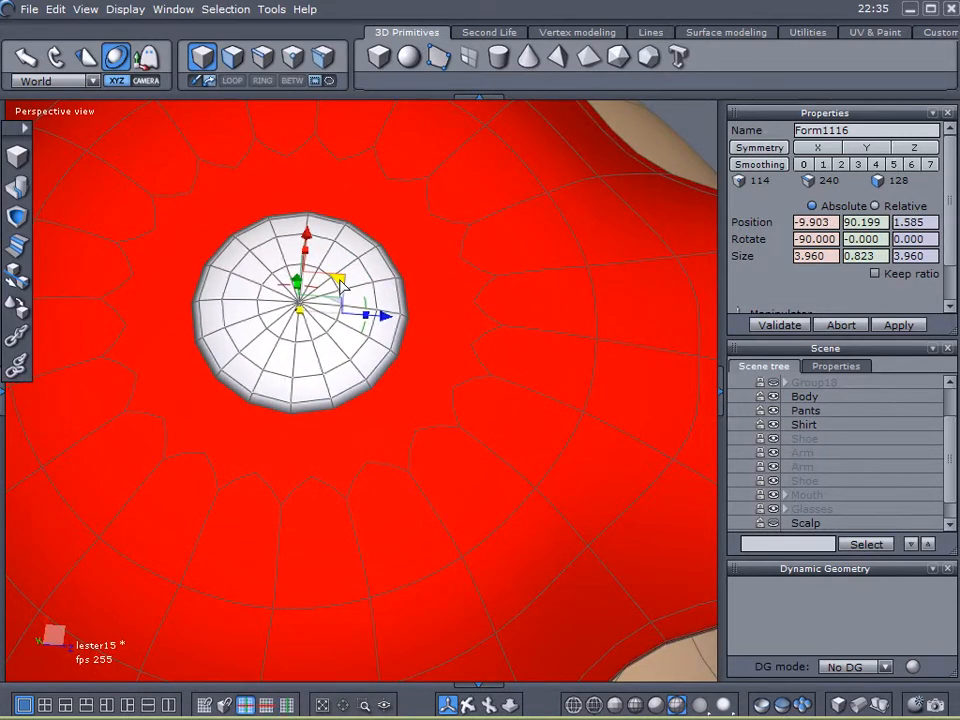
- Shrink the flattened sphere to 1.040 x 0.323 x 1.040 and lower it onto the crown at Y 89.253
middle_click_drag(334, 437, 333, 274)
left_click_drag(300, 318, 274, 316)
scroll(294, 336, "up", 3)
scroll(294, 336, "down", 1)
right_click_drag(388, 425, 256, 447)
scroll(255, 446, "down", 2)
scroll(252, 446, "down", 2)
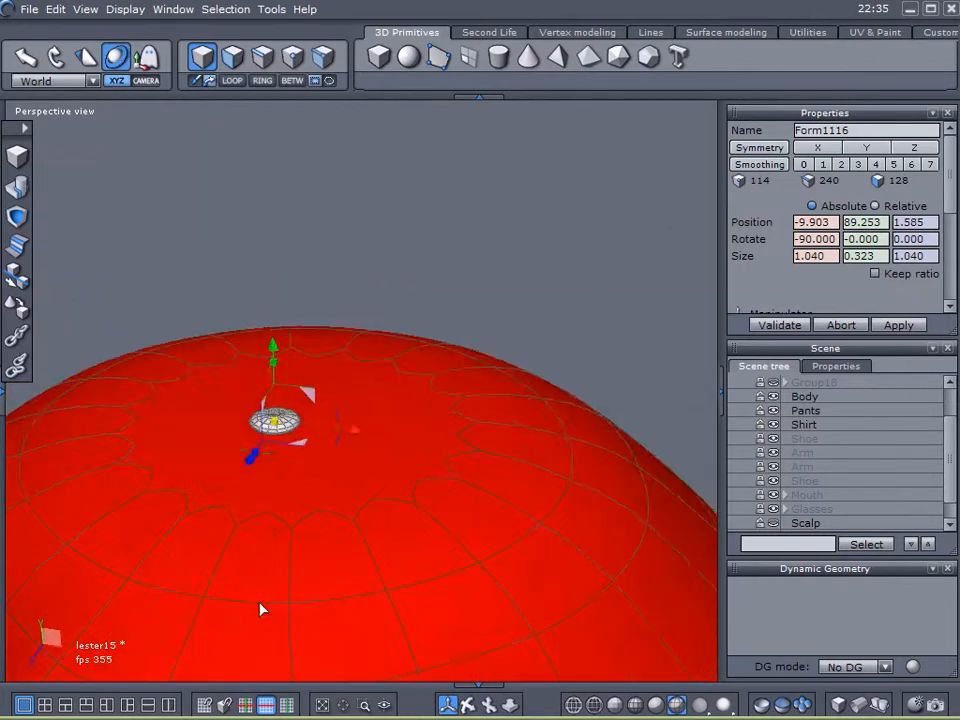
- Slide the small button across the crown's top to X -9.535 and Z 1.388 so it sits centred
right_click_drag(322, 556, 182, 693)
middle_click_drag(311, 590, 311, 501)
mouse_move(320, 490)
right_mouse_down()
mouse_move(344, 519)
mouse_move(325, 480)
right_mouse_up()
right_click_drag(267, 380, 268, 354)
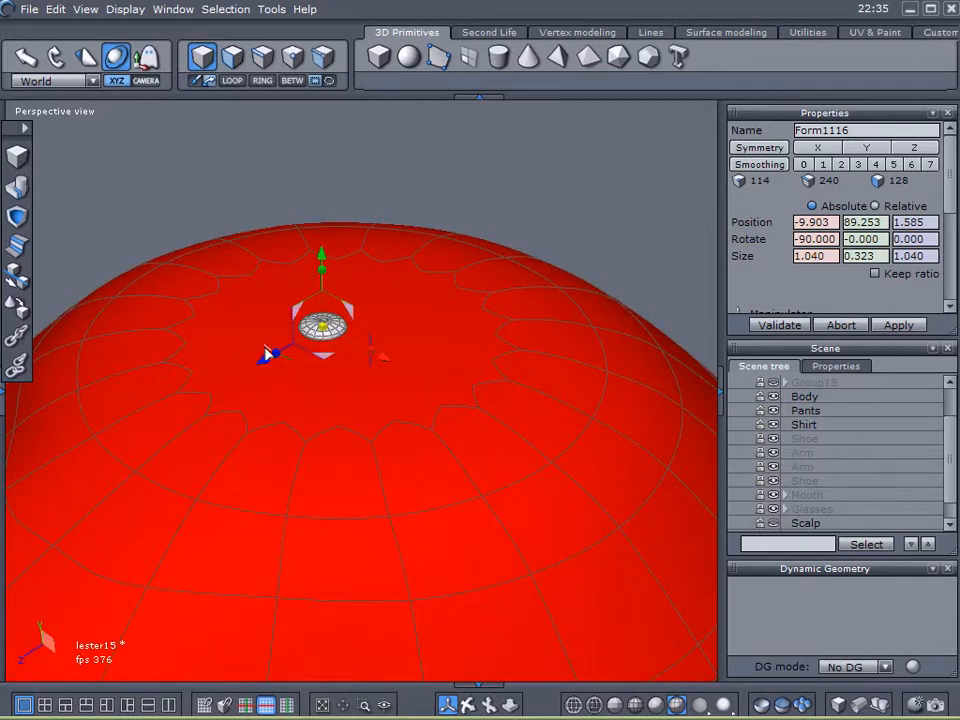
left_click_drag(322, 362, 343, 365)
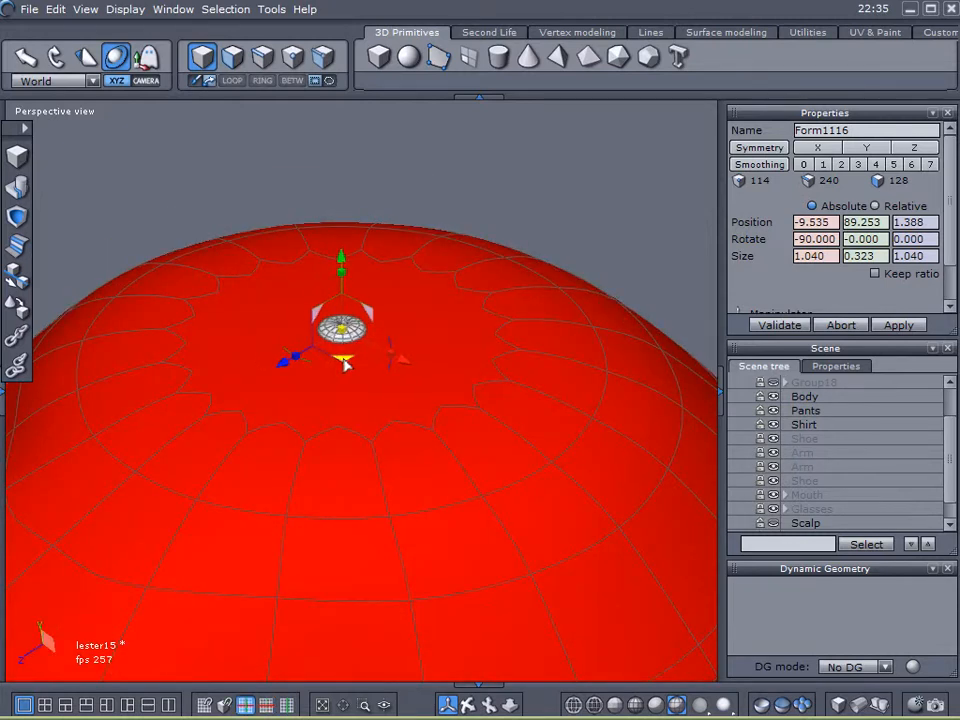
right_click_drag(343, 365, 403, 445)
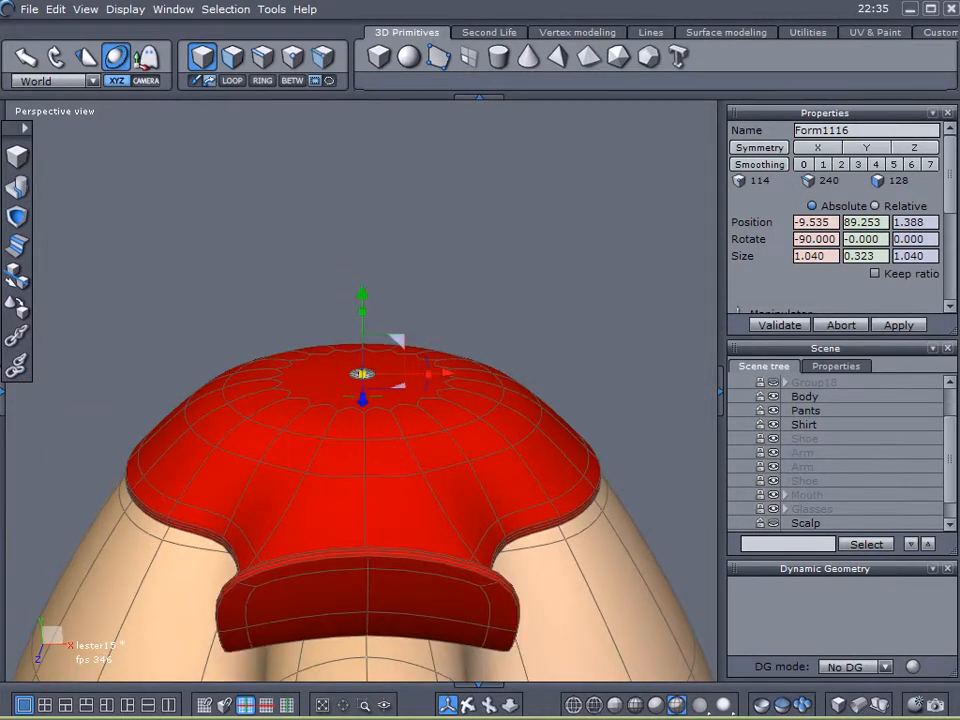
- Create a new material for the crown button and set its colour to black
left_click(17, 305)
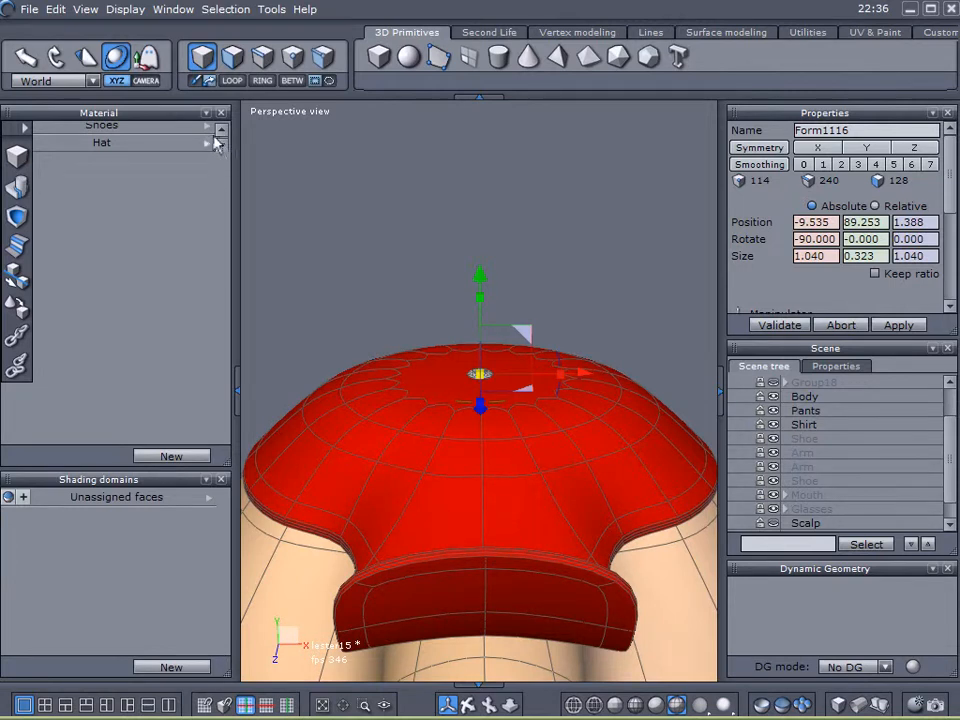
left_click(165, 453)
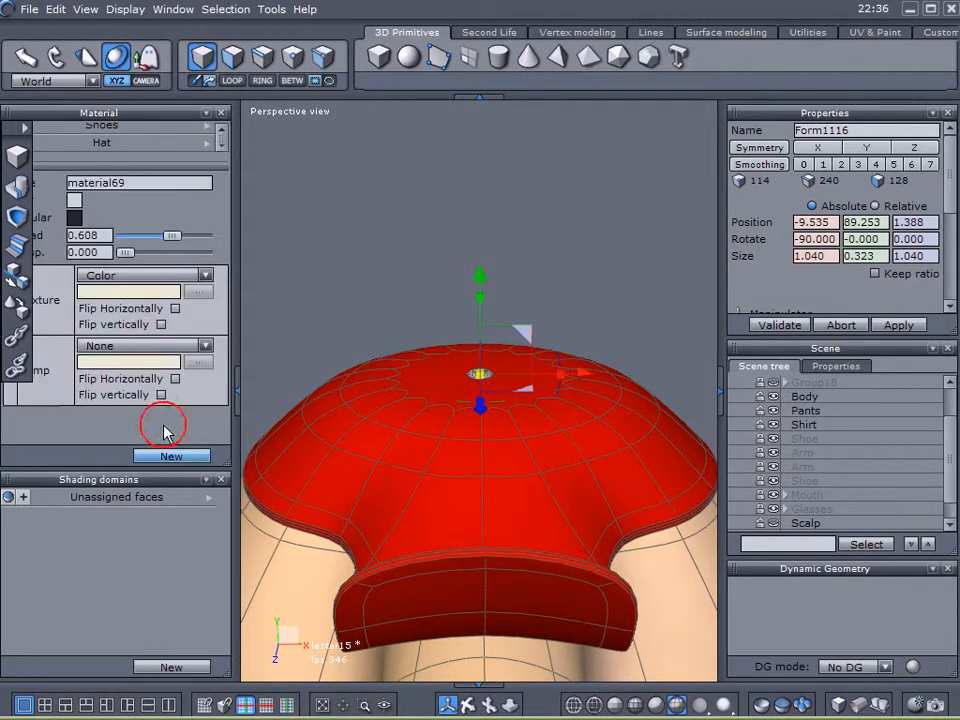
left_click(72, 198)
left_click_drag(271, 262, 275, 418)
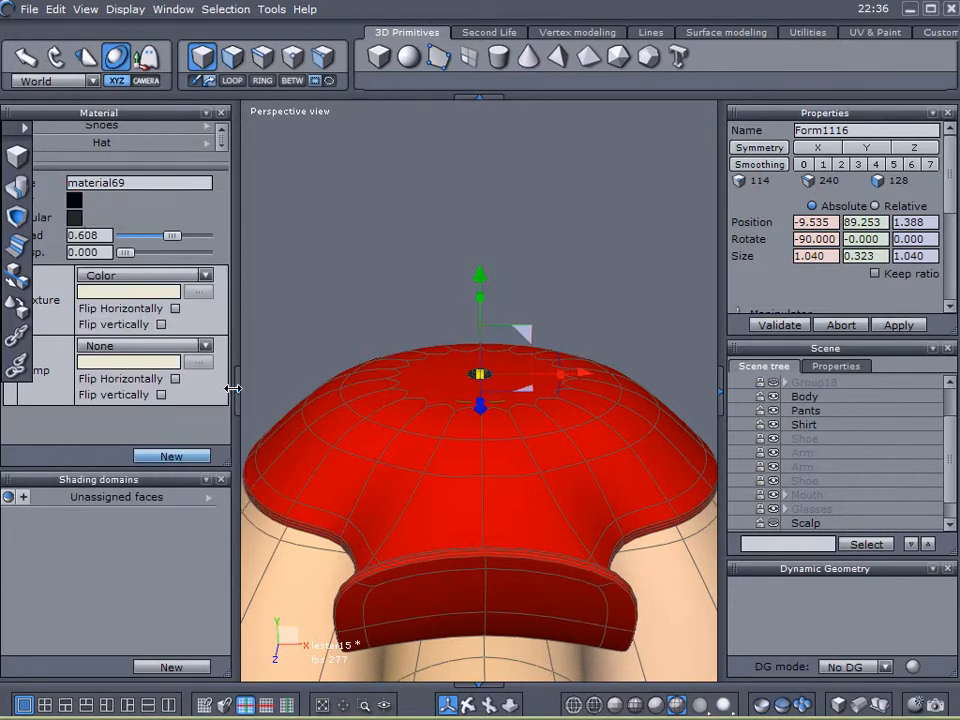
left_click(232, 389)
- Select the Hat and the crown button together and group them
left_click_drag(950, 449, 940, 505)
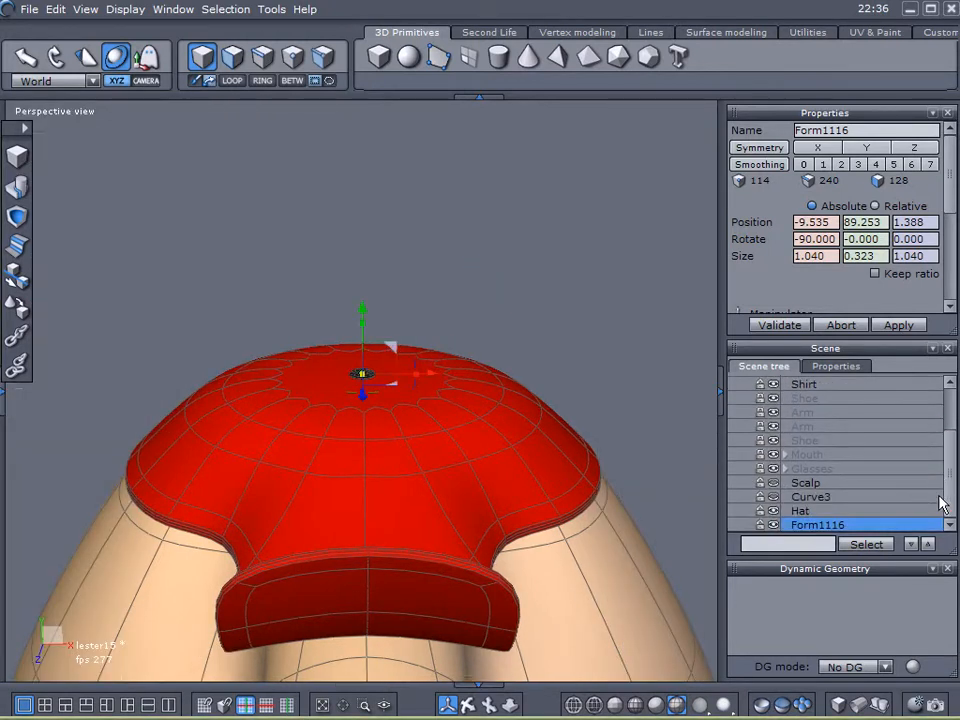
left_click(798, 511)
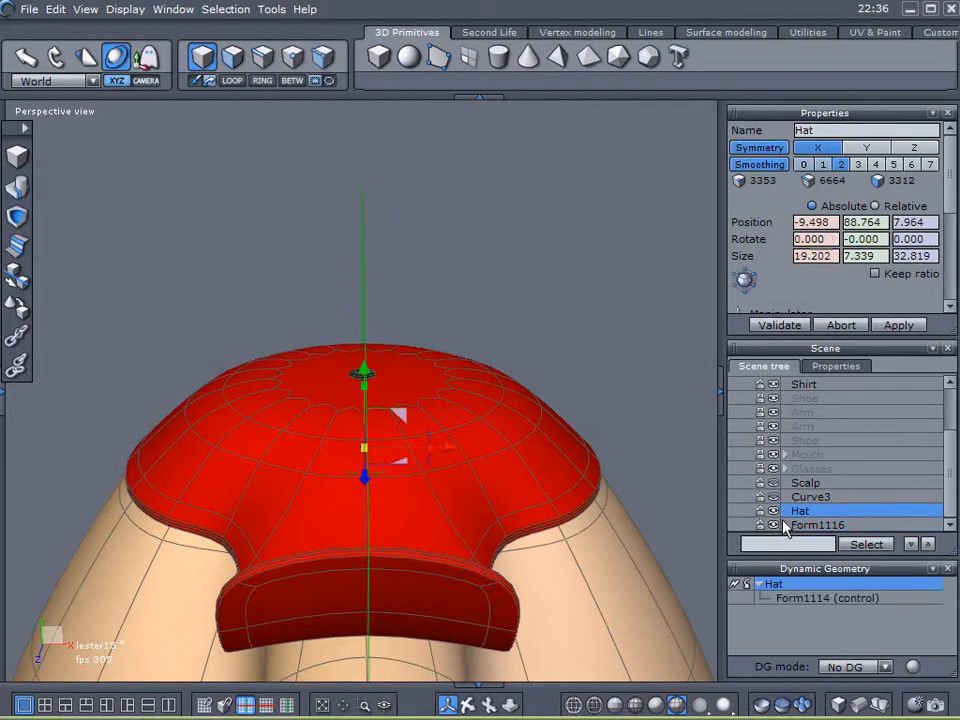
left_click(790, 527, "shift")
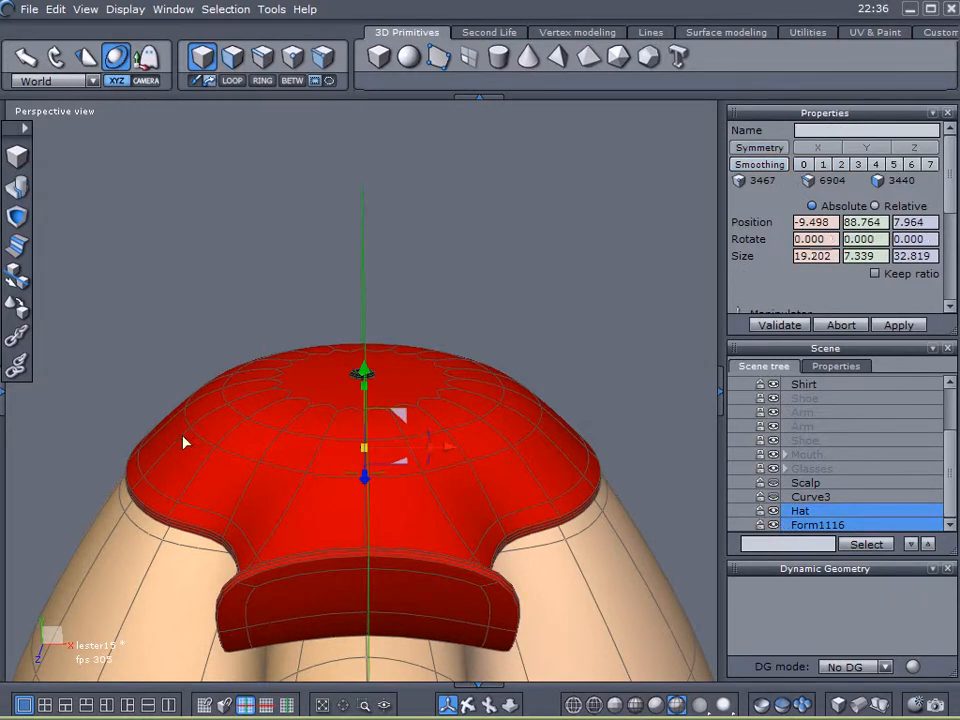
left_click(17, 336)
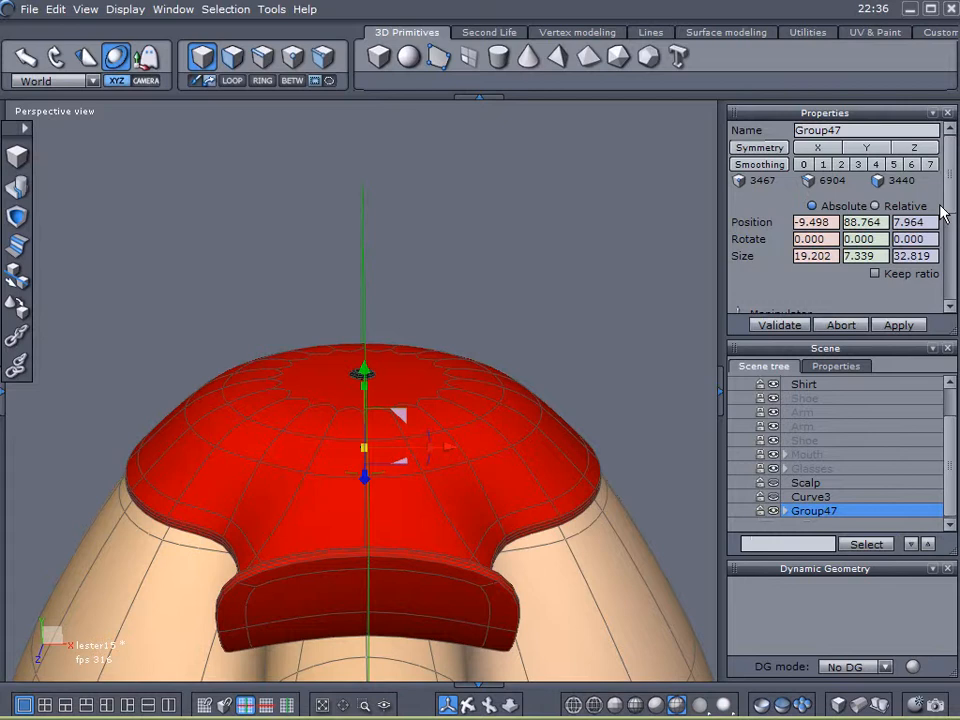
- Rename the new group Hat and lock it in the scene
double_click(848, 130)
type("Hat")
key("Return")
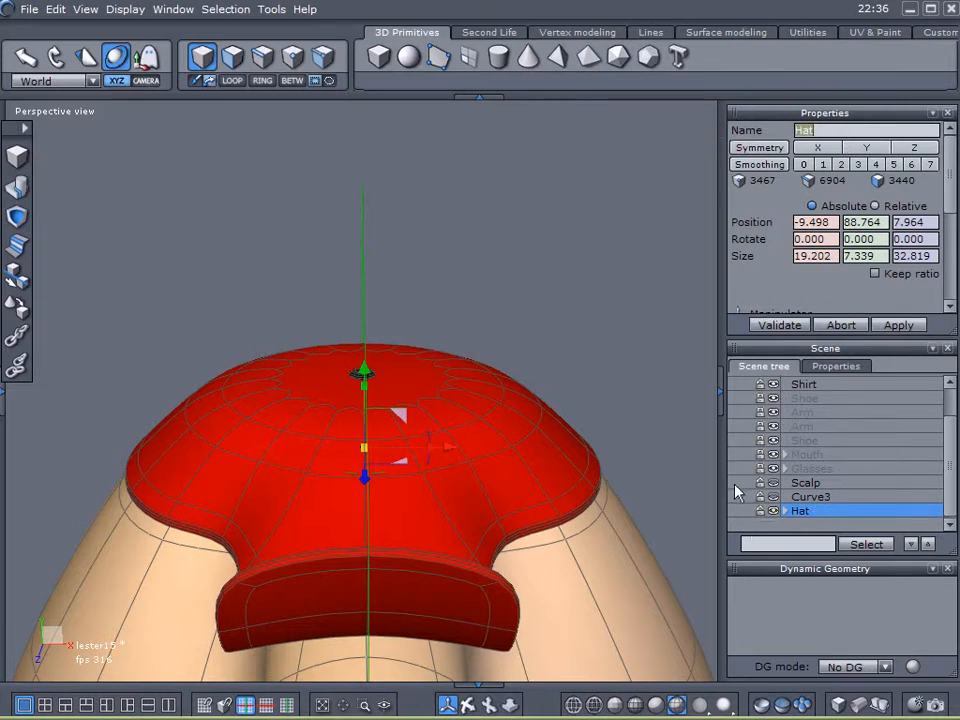
left_click(760, 512)
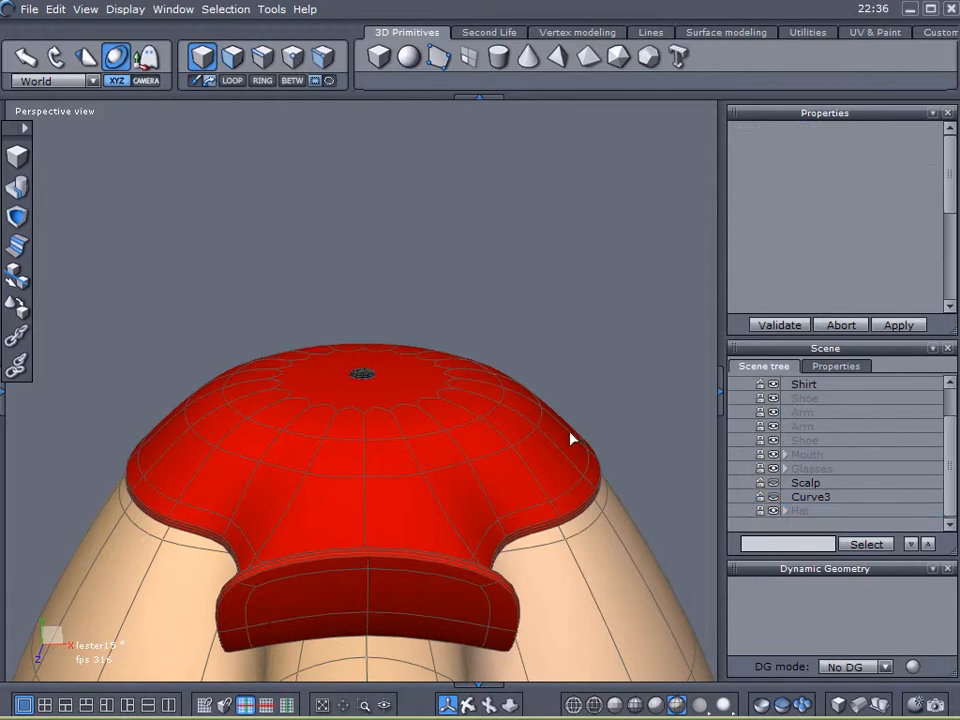
- Unlock the Mouth group and move it back toward the face, to a Z position of 19.282
middle_click_drag(558, 428, 183, 385)
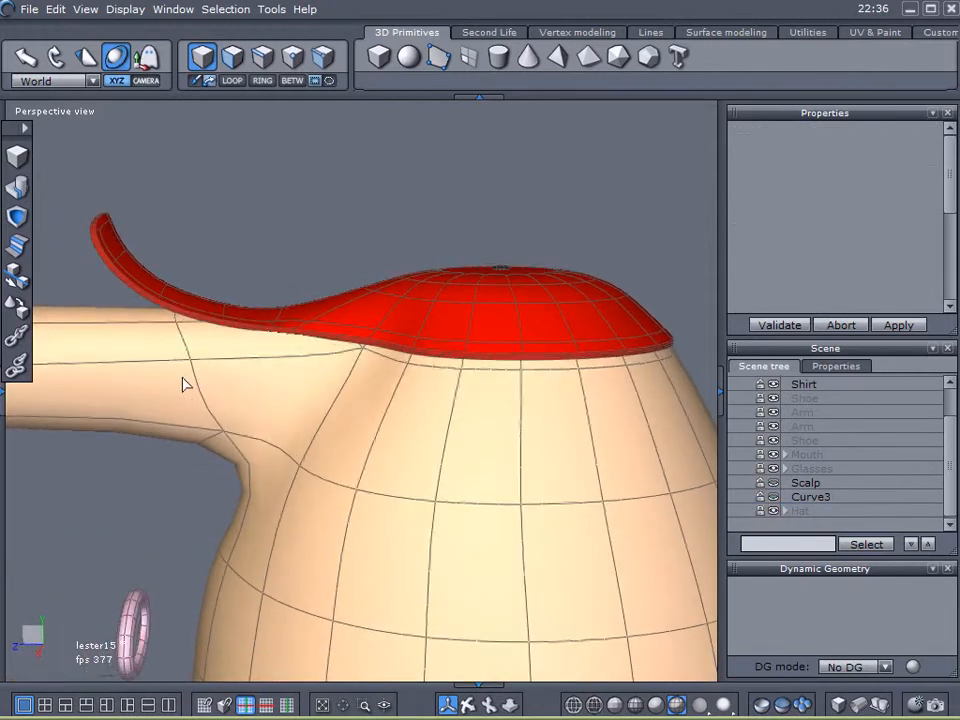
scroll(372, 402, "down", 4)
scroll(386, 421, "up", 3)
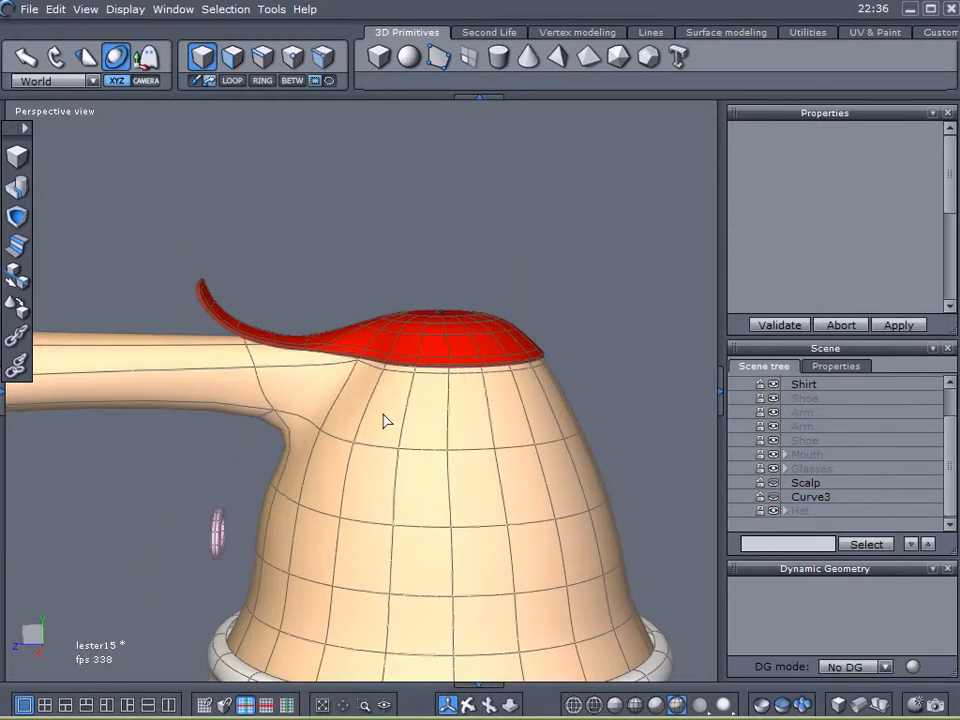
left_click(758, 454)
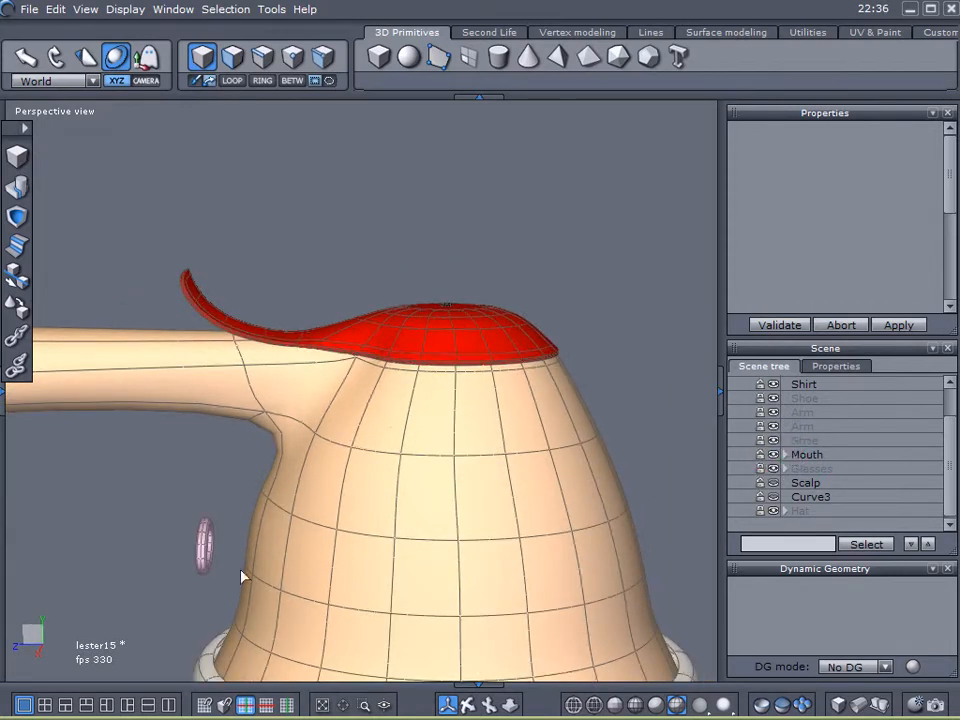
left_click(206, 560)
scroll(203, 550, "up", 3)
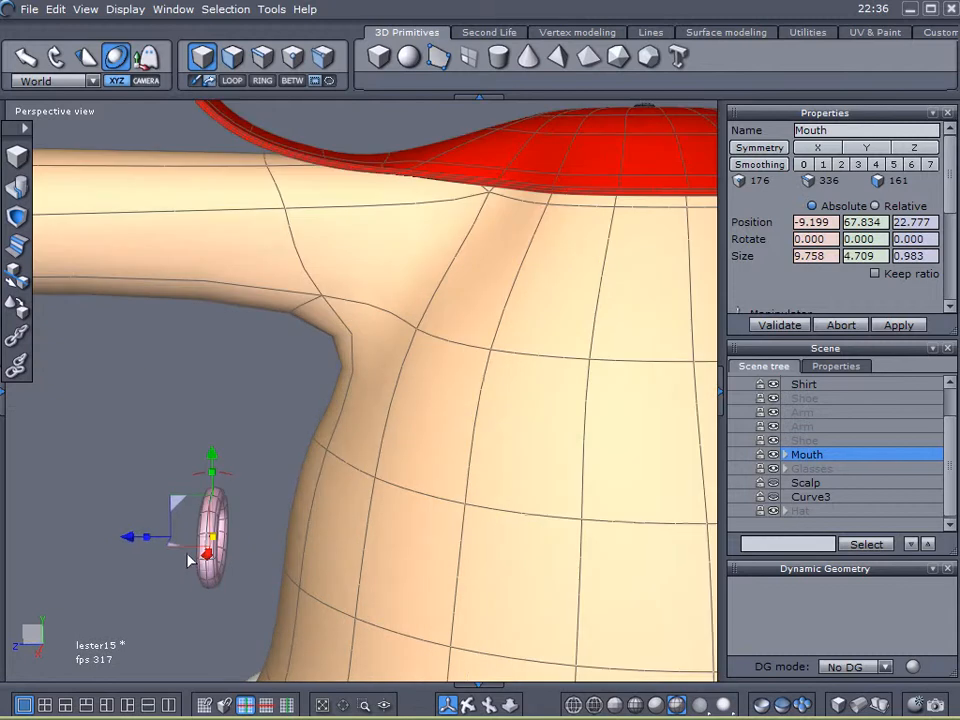
left_click_drag(127, 541, 206, 538)
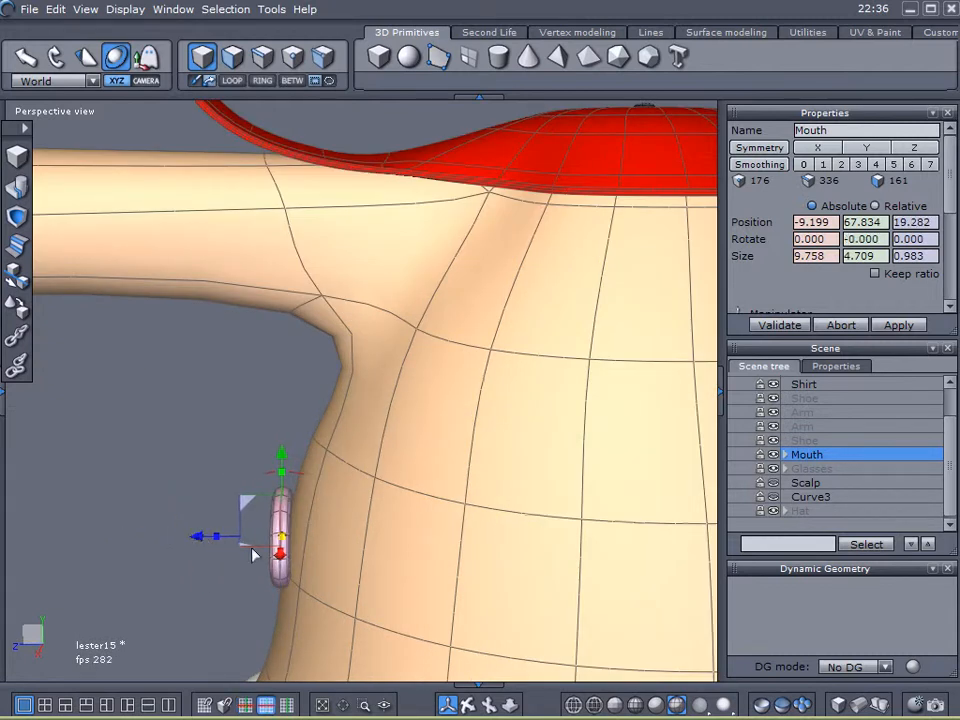
- Tilt the mouth to an X rotation of -4.877 to follow the face and adjust its Z position to 19.451
scroll(268, 551, "up", 1)
middle_click_drag(268, 551, 308, 338)
left_click_drag(310, 330, 316, 333)
left_click_drag(201, 388, 199, 388)
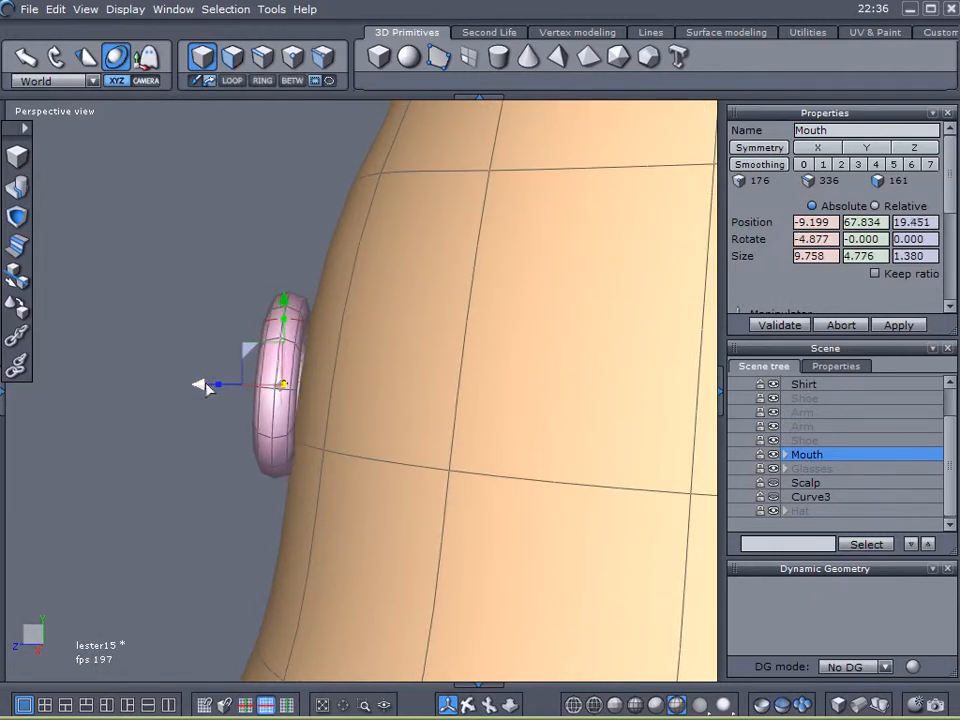
- Examine the fit of the mouth and cap on the head from the front and side, and clear the selection
scroll(230, 390, "down", 5)
middle_click_drag(231, 386, 437, 360)
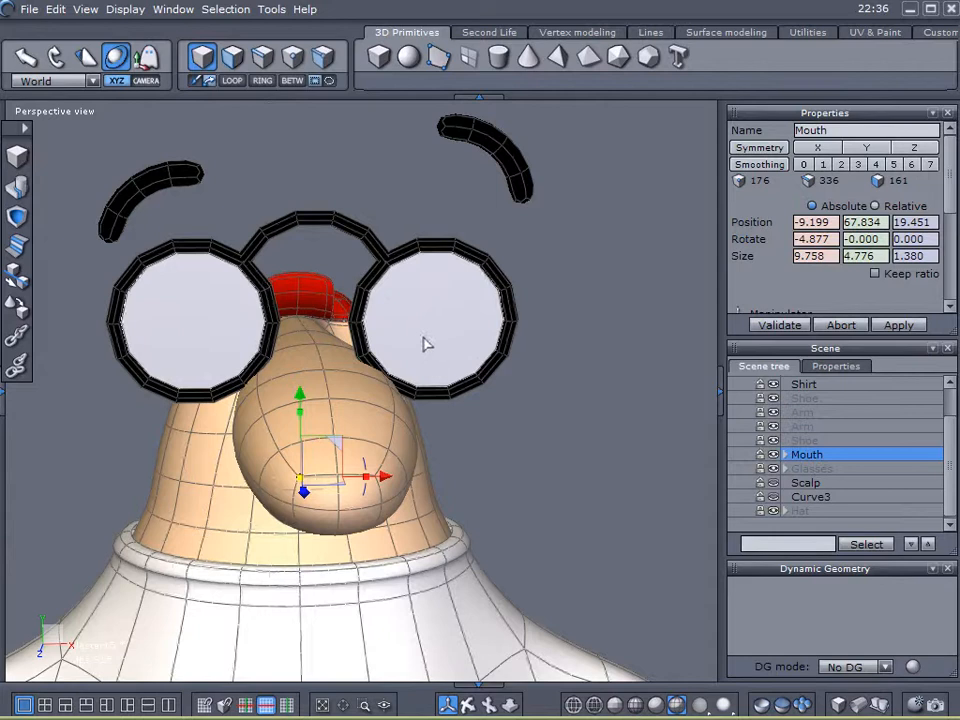
left_click(424, 344)
middle_click_drag(483, 386, 441, 368)
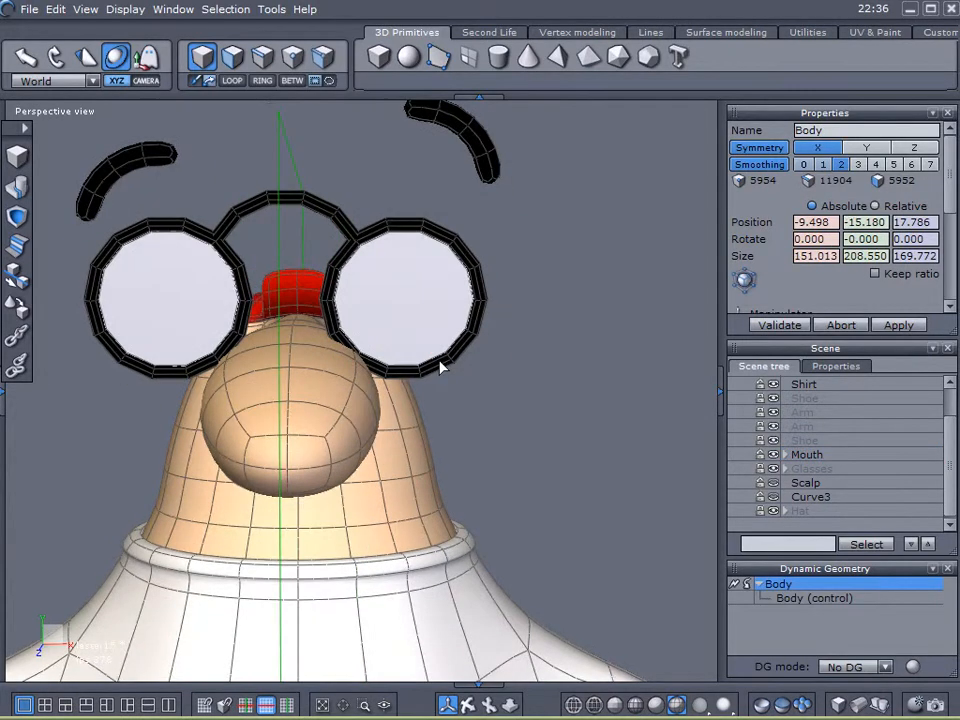
middle_click_drag(555, 406, 407, 384)
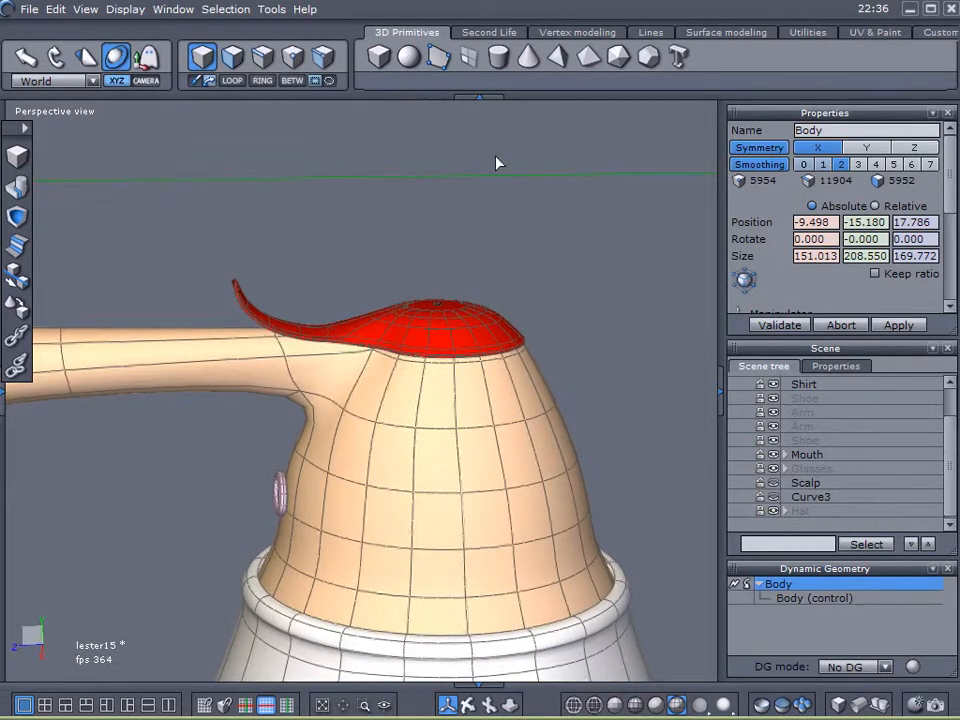
left_click(777, 641)
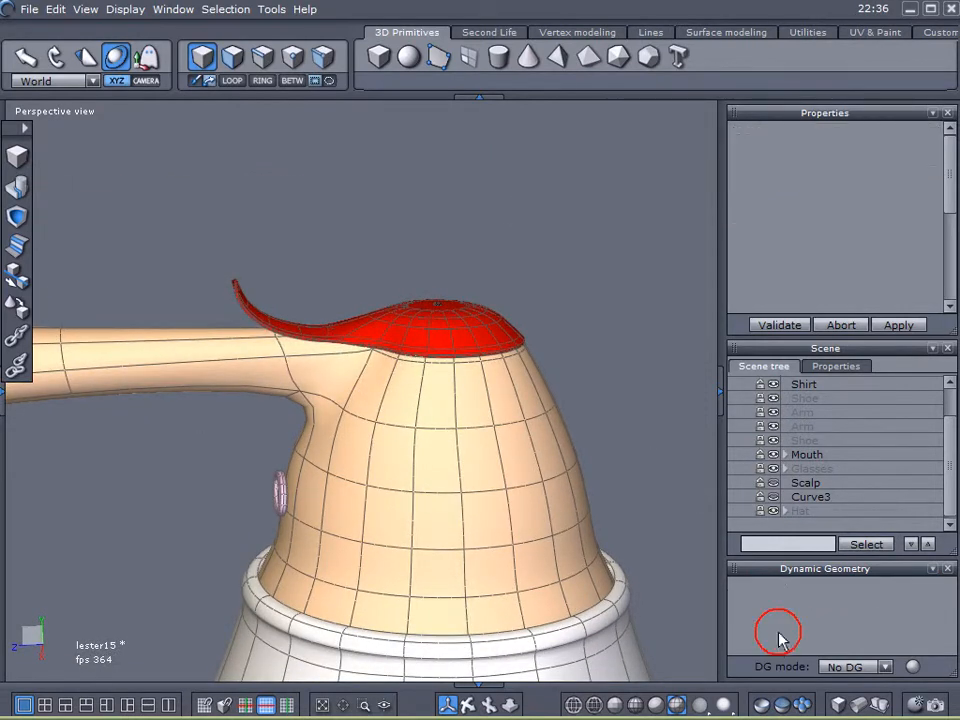
- Unlock the Hat group in the scene and bring the back of the head under the cap into view
left_click(256, 318)
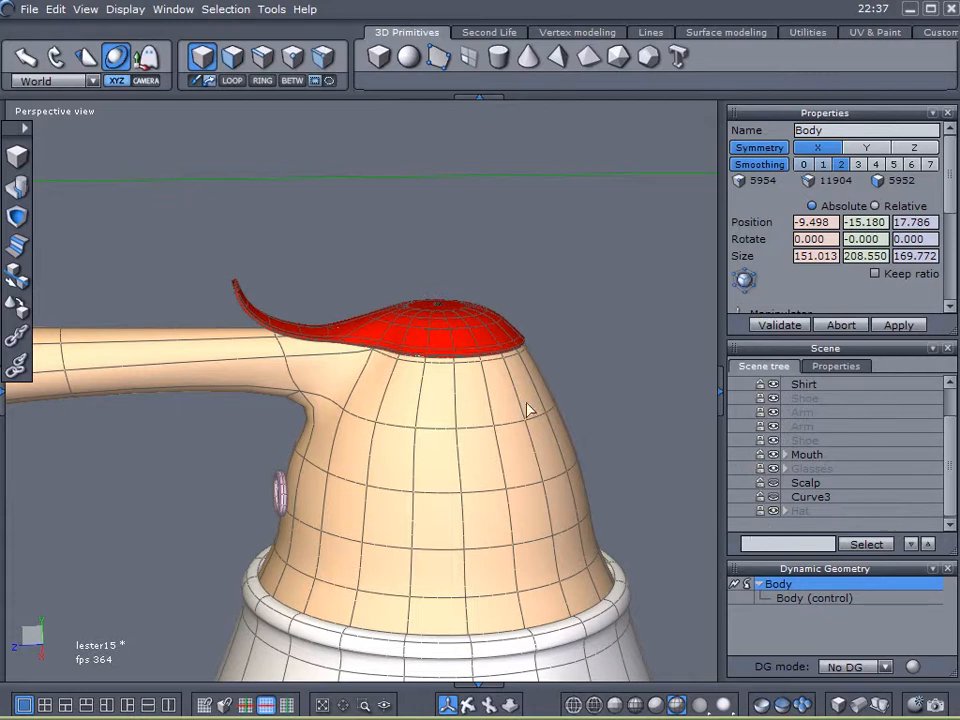
left_click_drag(346, 399, 250, 433, "alt")
scroll(314, 501, "up", 5)
left_click(761, 511)
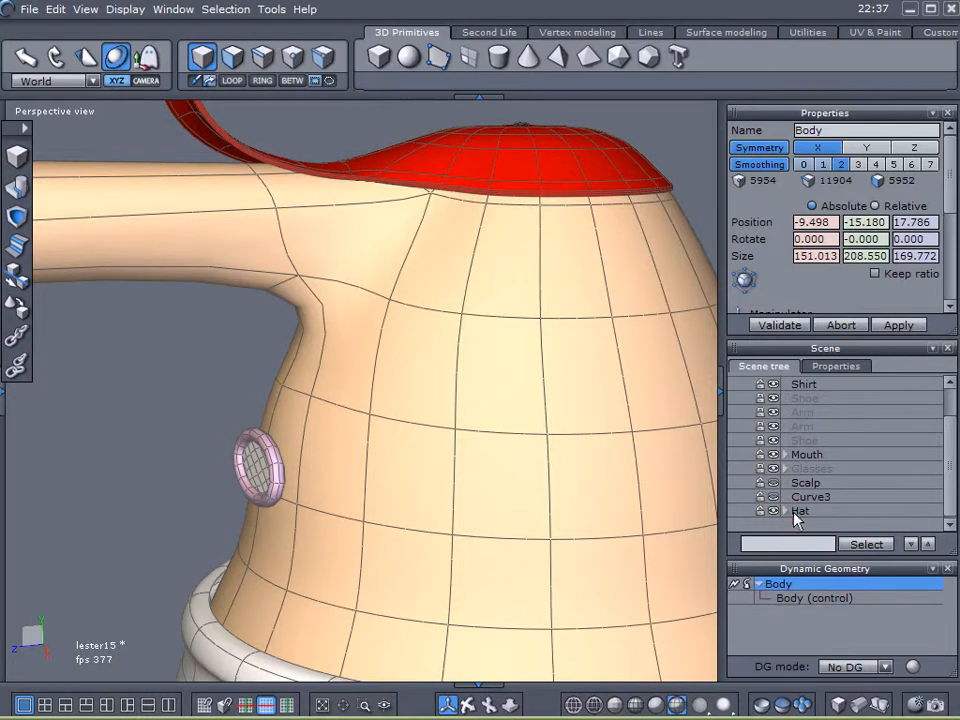
scroll(793, 508, "up", 1)
left_click_drag(952, 446, 940, 515)
left_click(785, 497)
left_click(811, 509)
middle_click_drag(597, 366, 557, 431)
- Show the Scalp object against the head, try moving it along Z, undo the move and hide the object again
left_click(772, 483)
right_click_drag(598, 457, 539, 445)
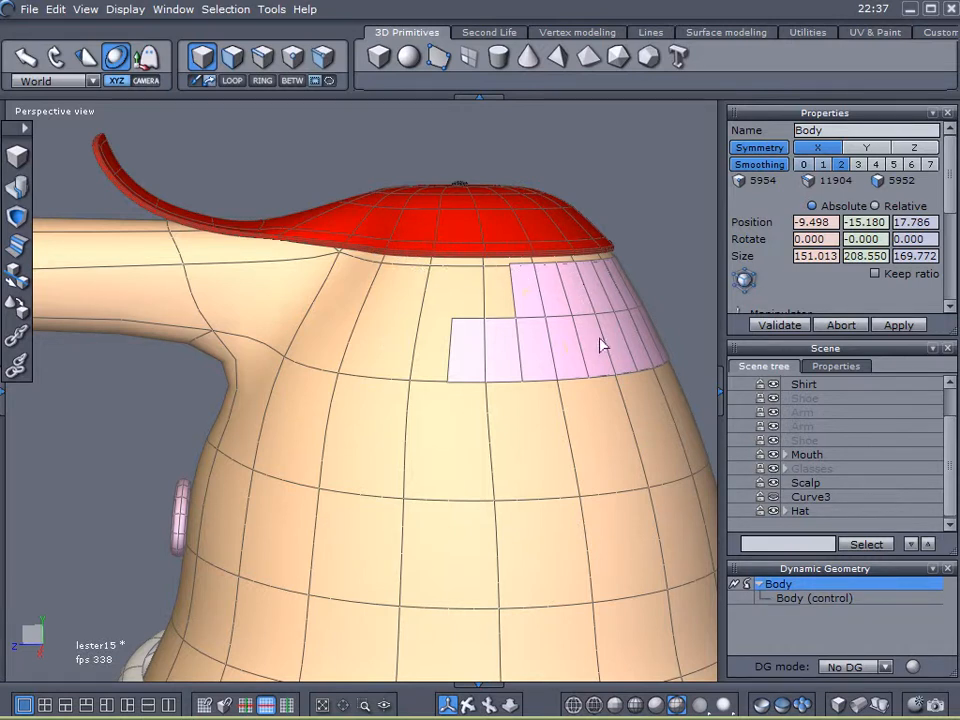
right_click_drag(613, 381, 687, 490)
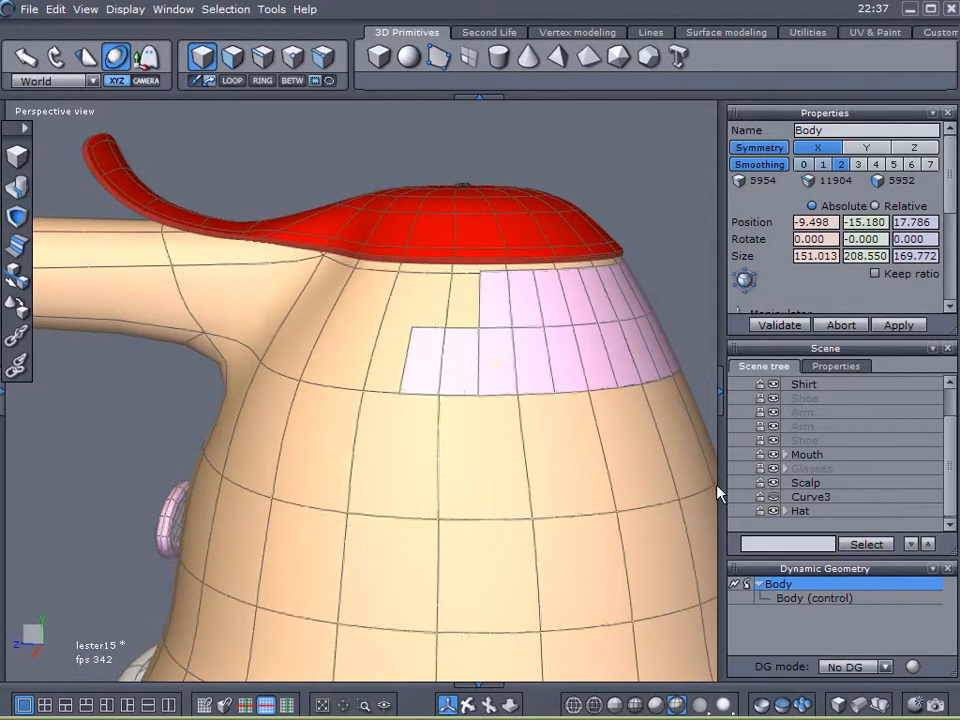
left_click(795, 484)
left_click_drag(480, 317, 500, 341)
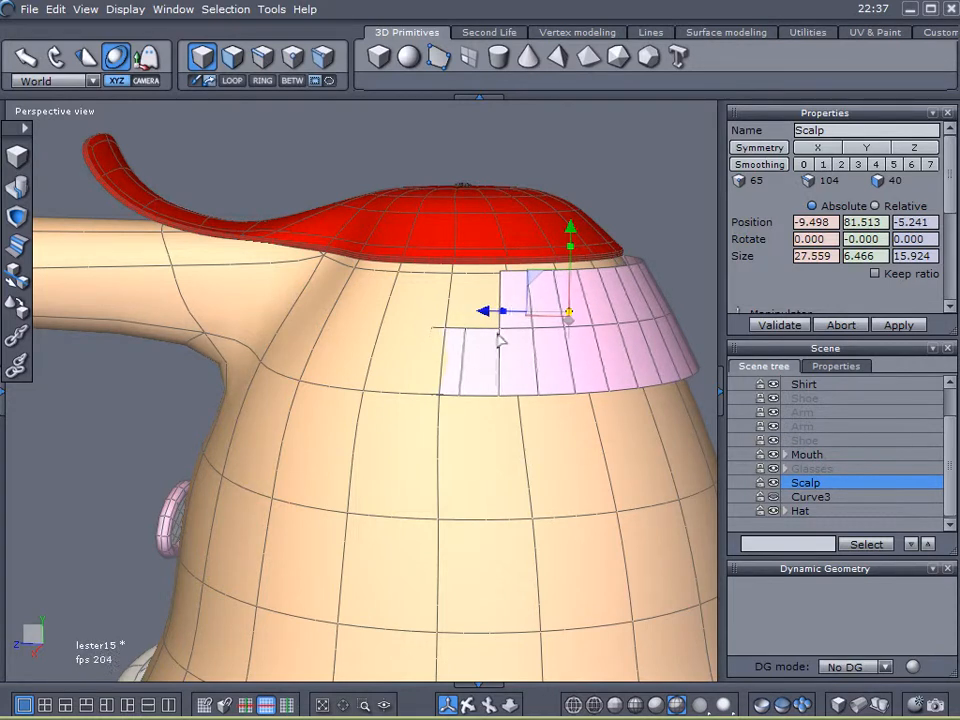
key("ctrl+z")
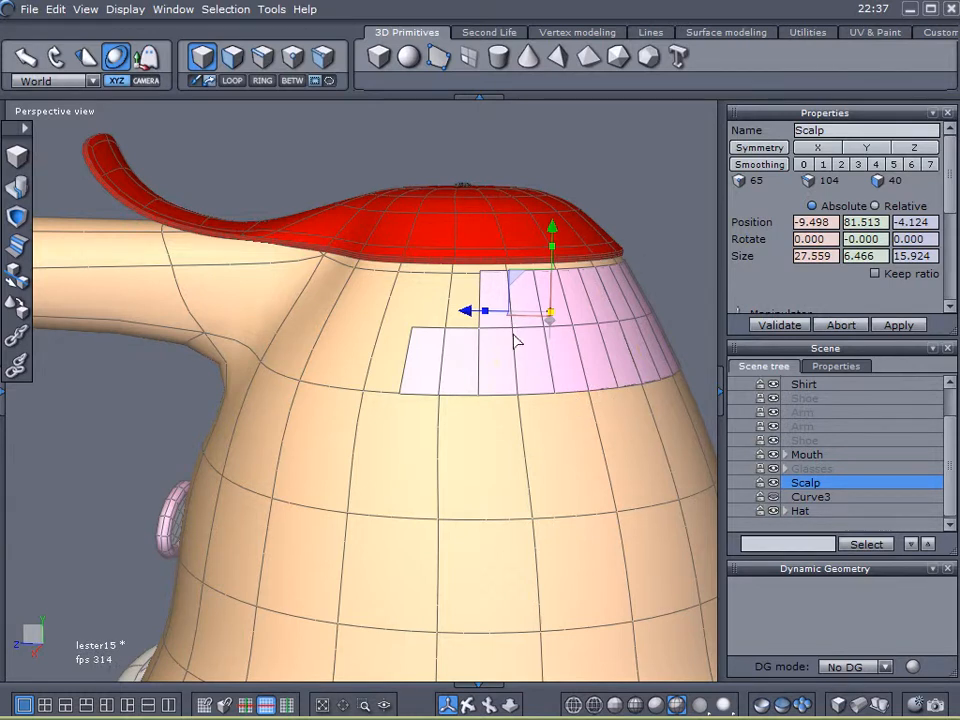
left_click(773, 484)
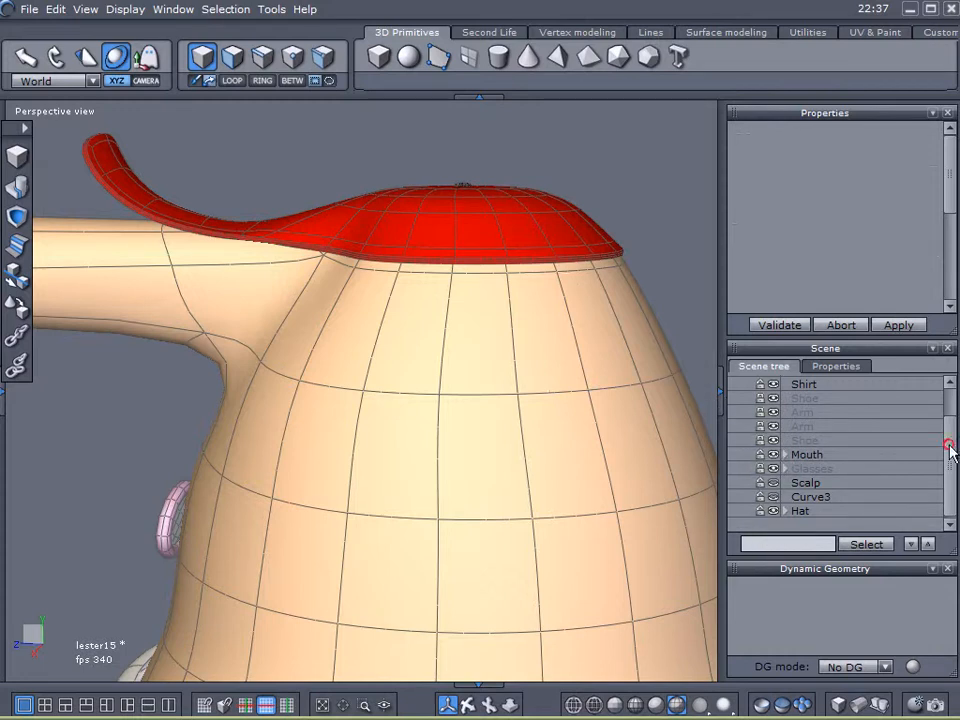
- Duplicate the Body object and hide the original Body and the Hat group
left_click_drag(951, 453, 955, 408)
left_click(788, 398)
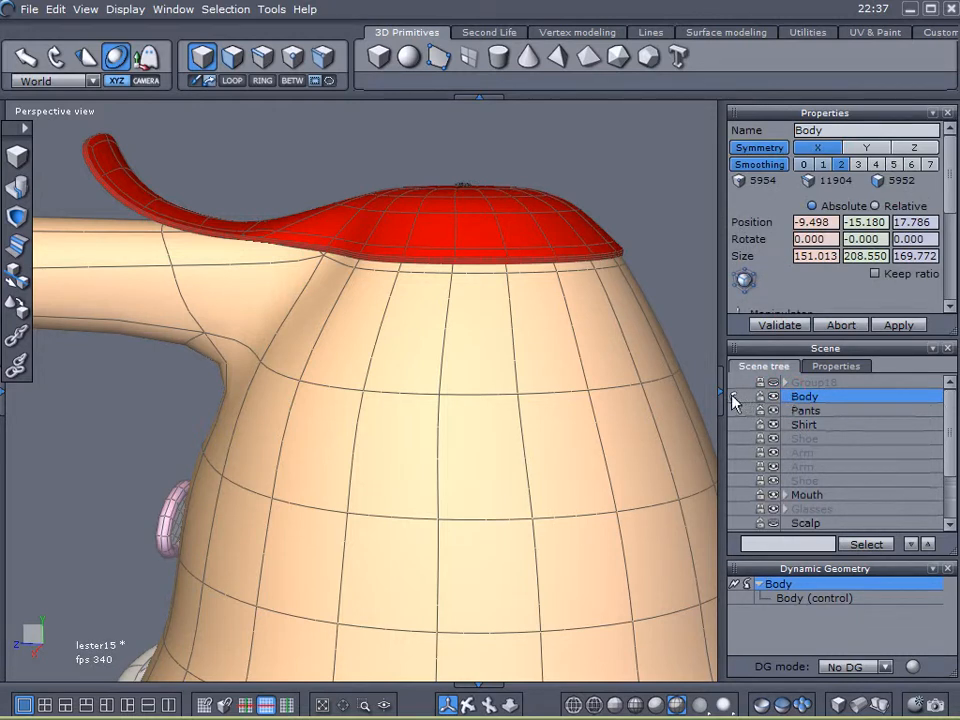
left_click(735, 398)
left_click(774, 400)
left_click_drag(949, 411, 943, 456)
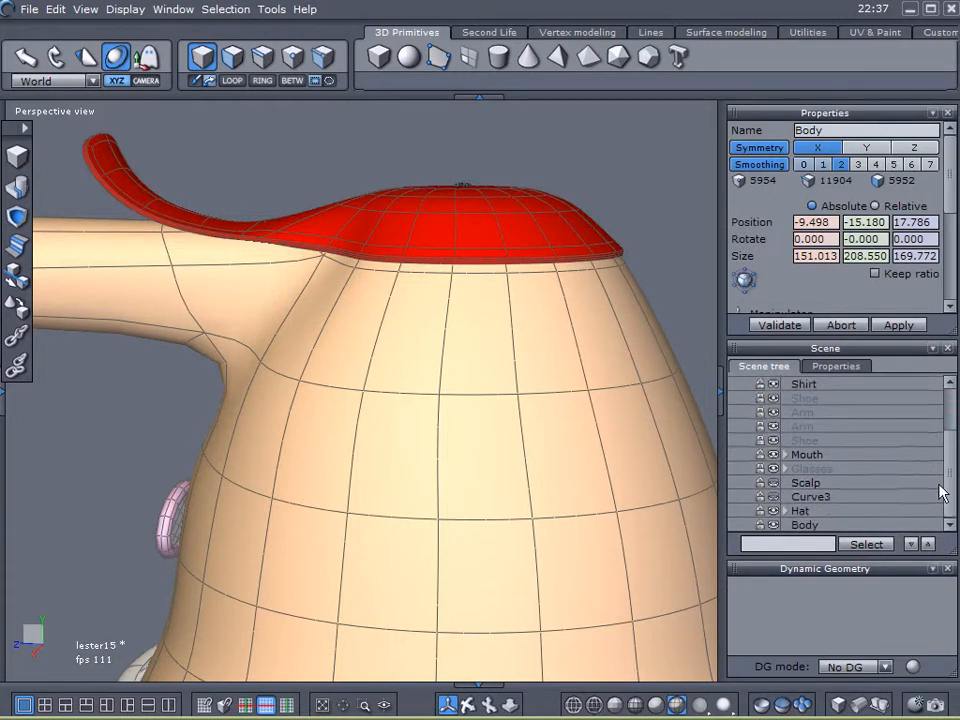
left_click(774, 511)
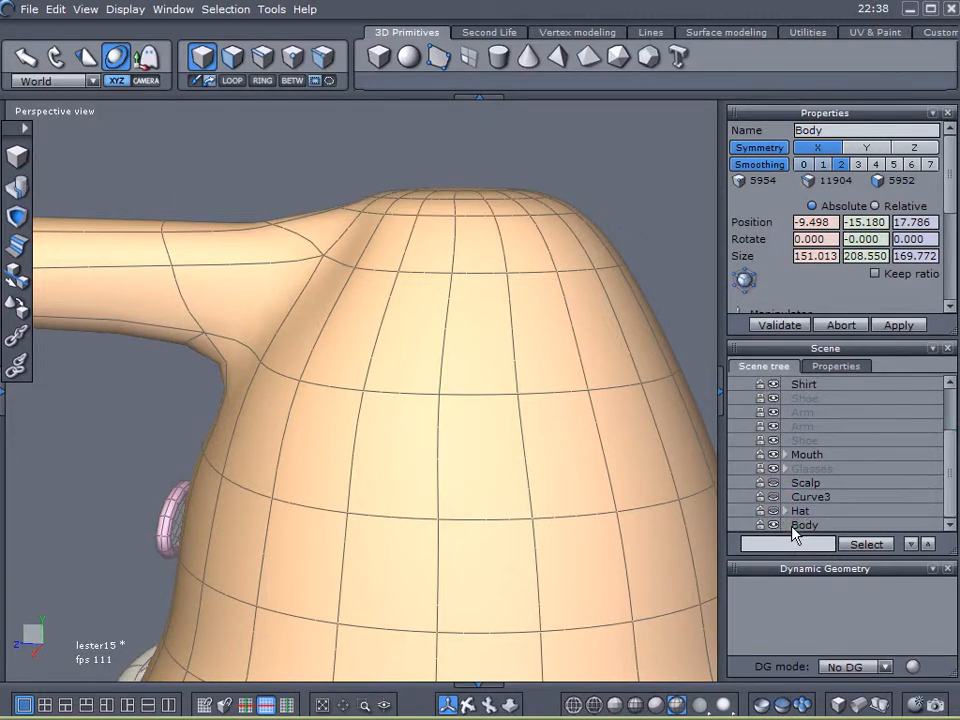
- Select the Body copy's control mesh and turn off its X symmetry
left_click(786, 527)
left_click(778, 598)
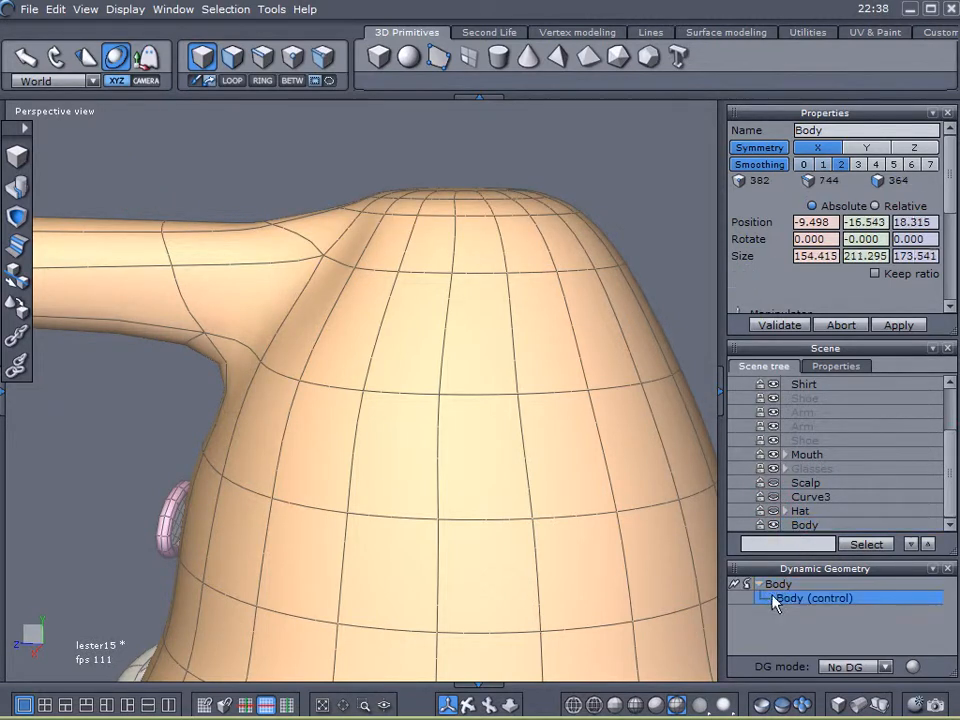
left_click(230, 57)
left_click(385, 290)
middle_click_drag(392, 285, 458, 350)
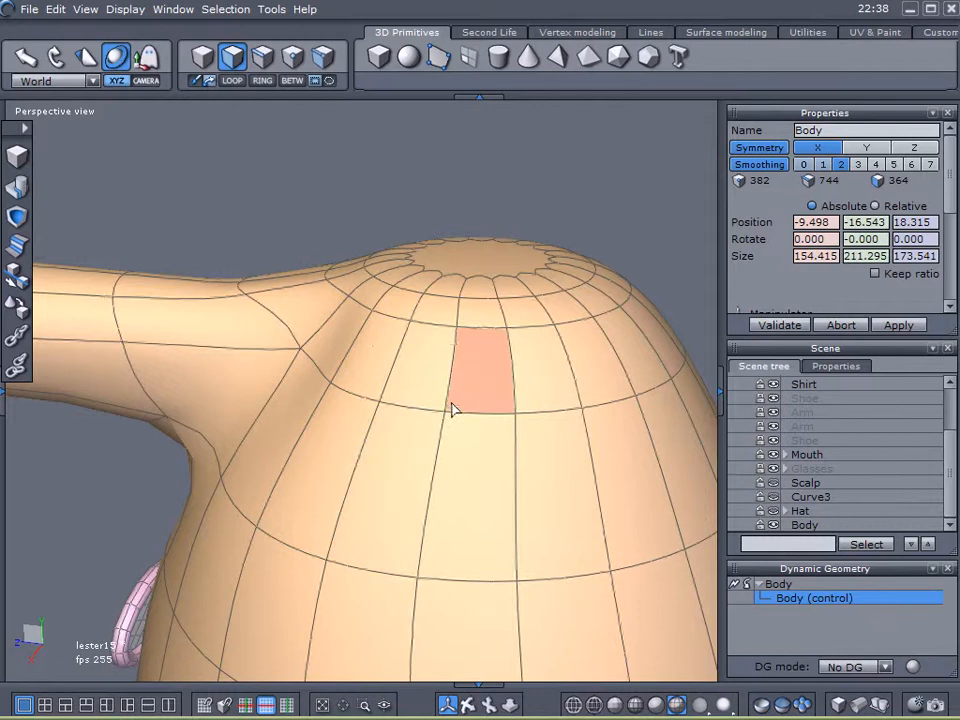
scroll(469, 411, "down", 1)
middle_click_drag(510, 447, 549, 417)
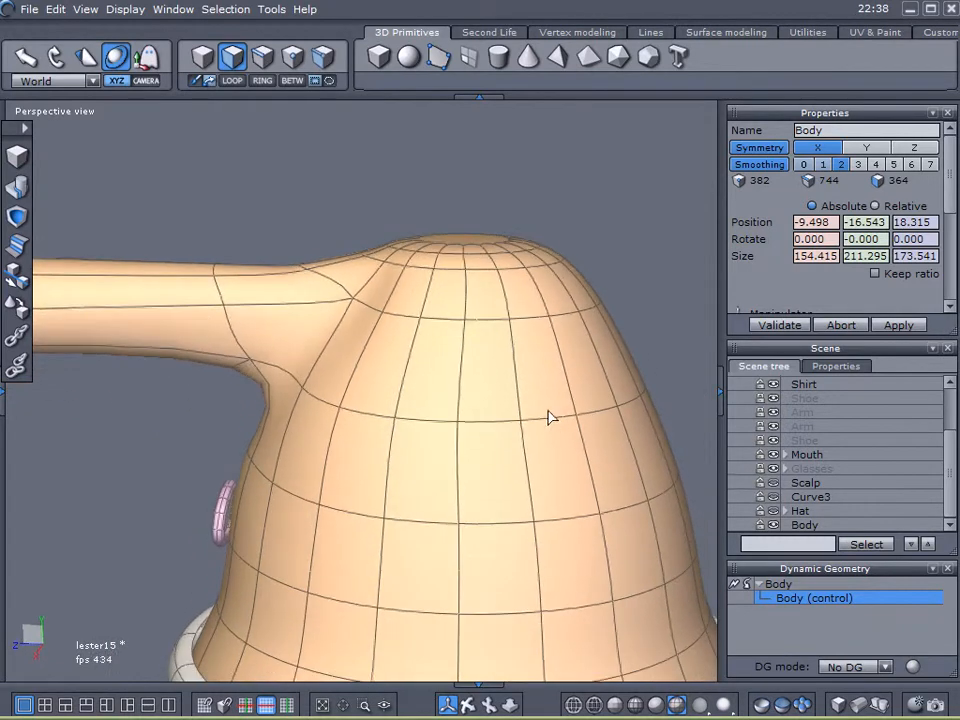
left_click(818, 150)
mouse_move(504, 360)
middle_mouse_down()
mouse_move(462, 400)
mouse_move(490, 372)
middle_mouse_up()
left_click(745, 147)
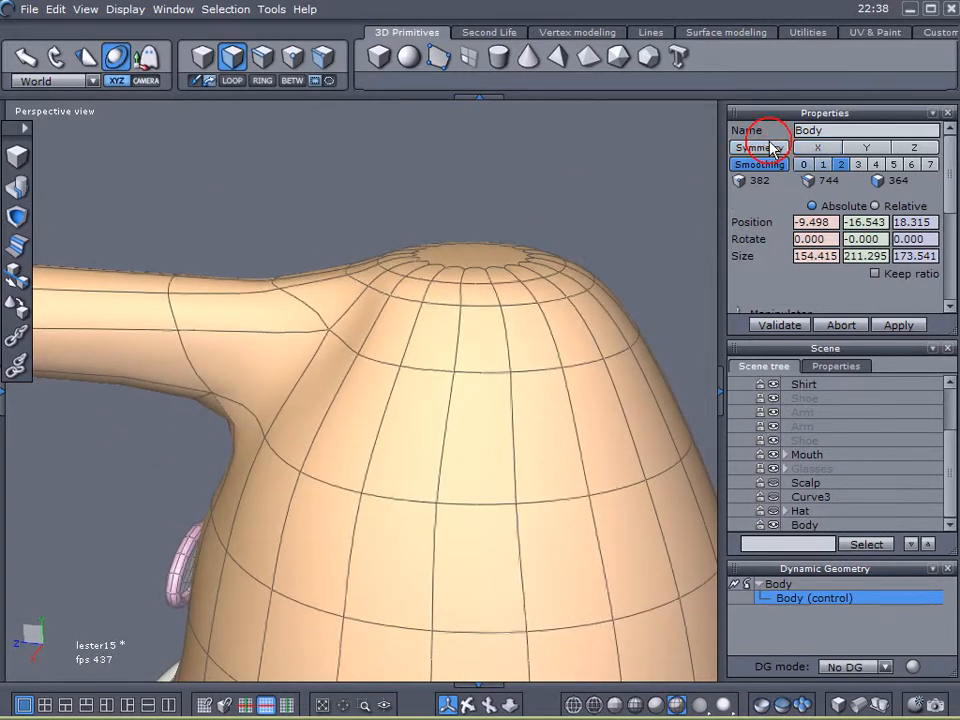
- Set the Body copy's smoothing to 0, showing the Hat for reference and hiding it again
left_click(773, 510)
middle_click_drag(403, 366, 506, 356)
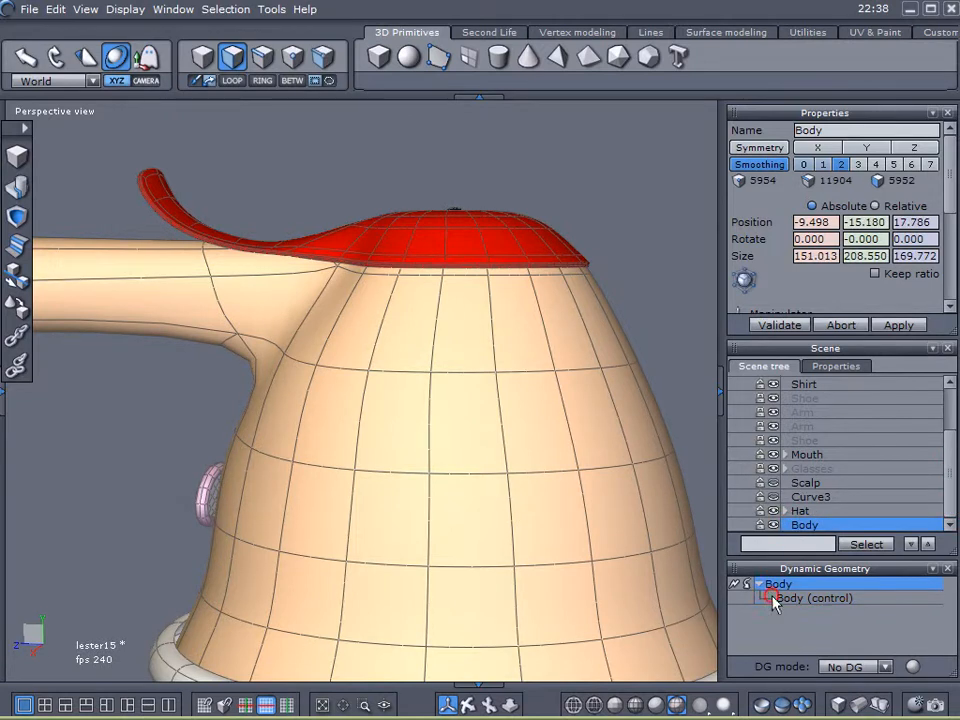
left_click(822, 164)
left_click(803, 165)
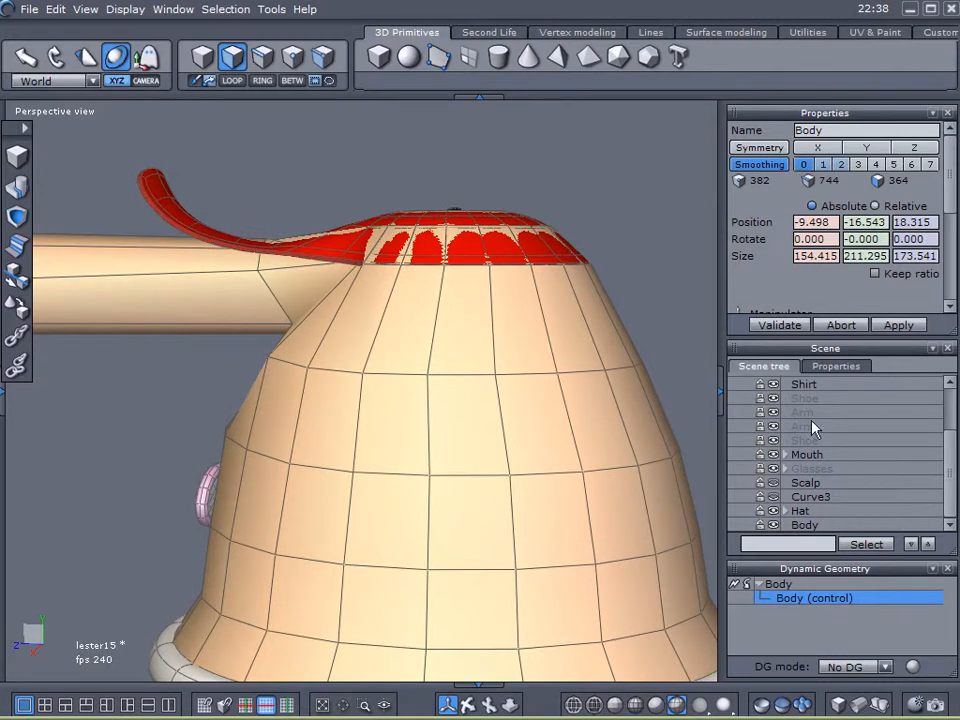
left_click(774, 511)
- Select the two rows of faces around the back and sides of the head, leaving out the frontmost column on both sides
middle_click_drag(610, 380, 577, 398)
mouse_move(404, 286)
left_mouse_down()
mouse_move(617, 277)
mouse_move(516, 306)
mouse_move(399, 366)
mouse_move(476, 377)
mouse_move(662, 314)
left_mouse_up()
middle_click_drag(649, 321, 240, 398)
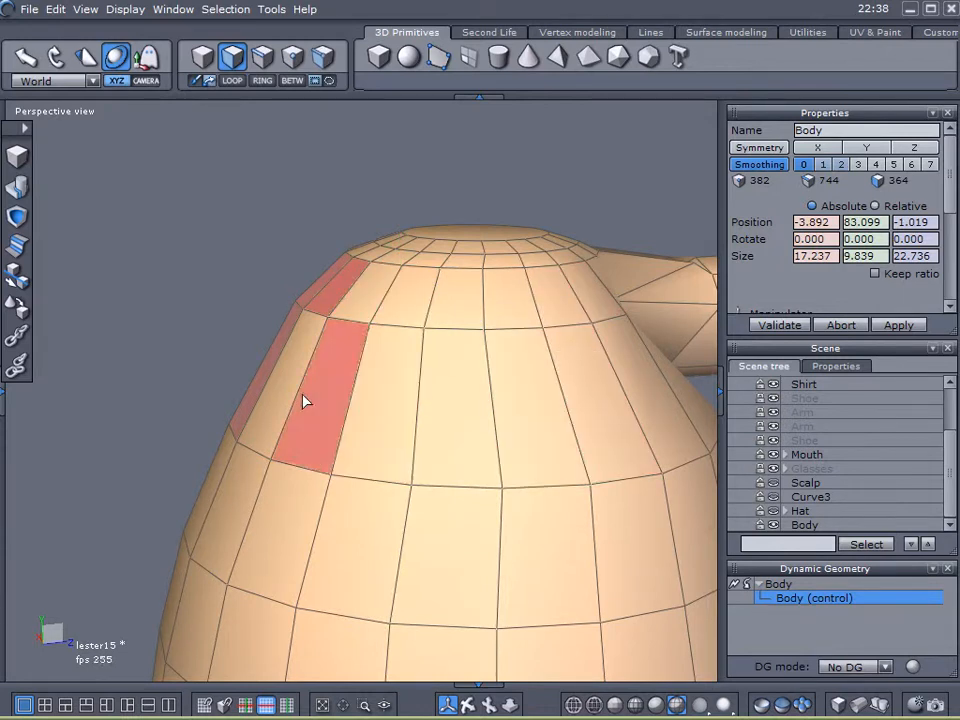
mouse_move(300, 390)
left_mouse_down()
mouse_move(490, 413)
mouse_move(564, 399)
mouse_move(574, 386)
mouse_move(368, 312)
left_mouse_up()
mouse_move(281, 373)
middle_mouse_down()
mouse_move(227, 402)
mouse_move(172, 408)
middle_mouse_up()
mouse_move(354, 425)
middle_mouse_down()
mouse_move(307, 438)
mouse_move(354, 439)
middle_mouse_up()
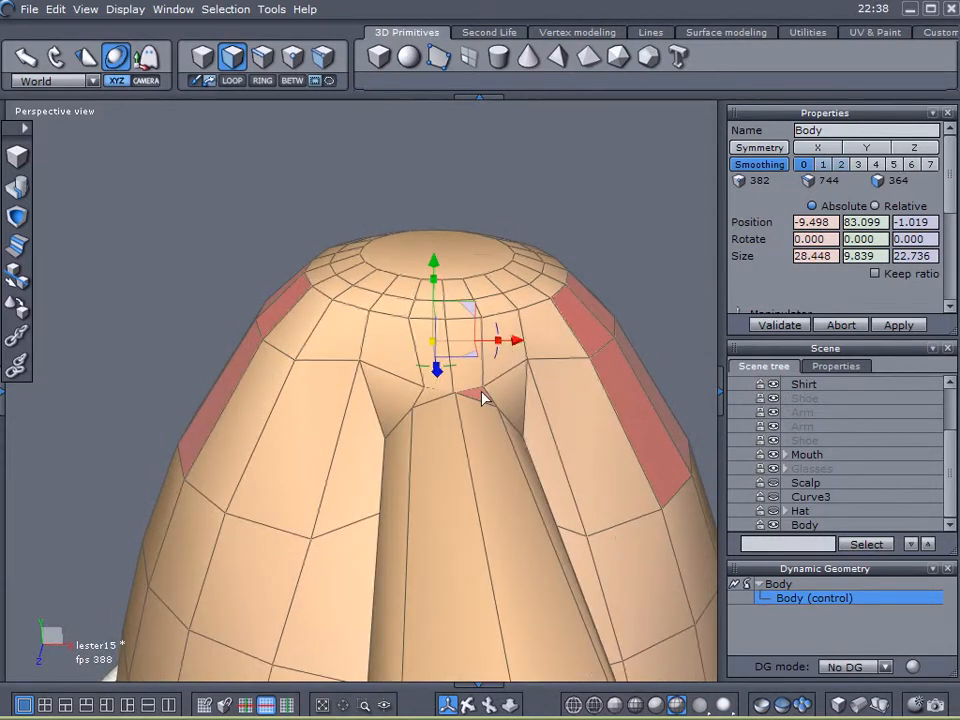
left_click_drag(601, 323, 643, 131, "ctrl")
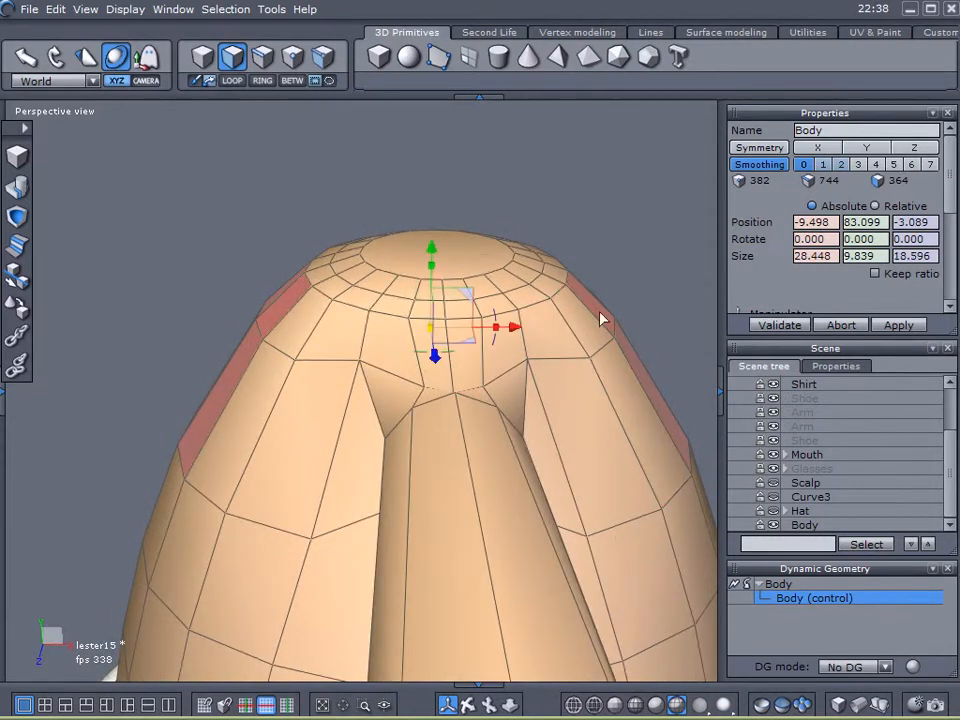
- Extract the selected head faces from the Body copy as a separate object
left_click(585, 31)
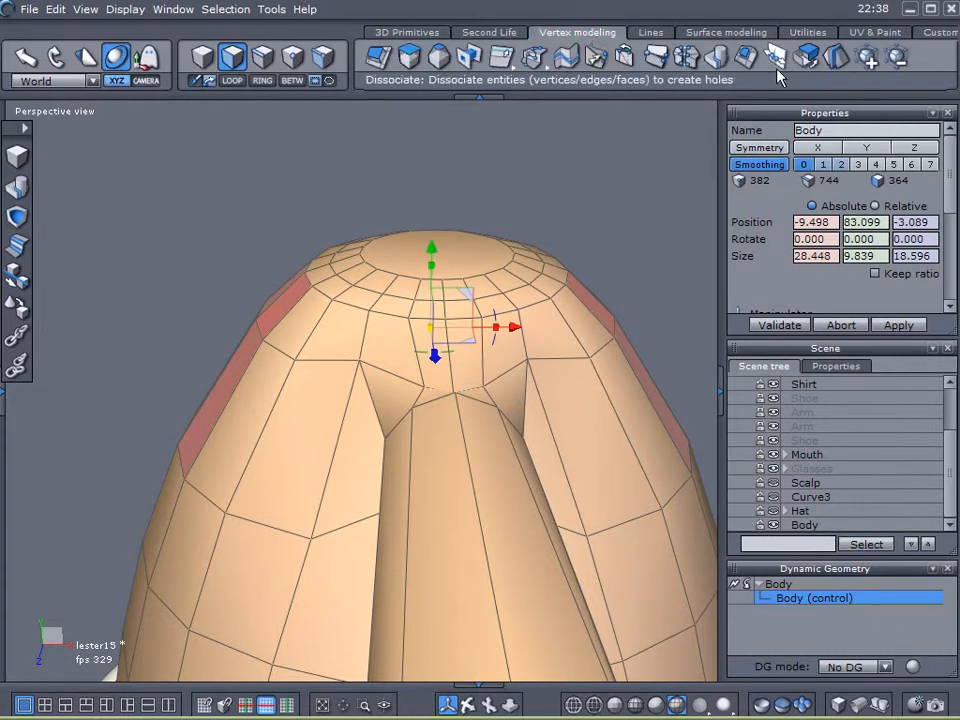
left_click(808, 56)
middle_click_drag(400, 280, 318, 400)
left_click(626, 311)
- Delete the remainder of the Body copy, keeping only the extracted head strip
left_click(452, 572)
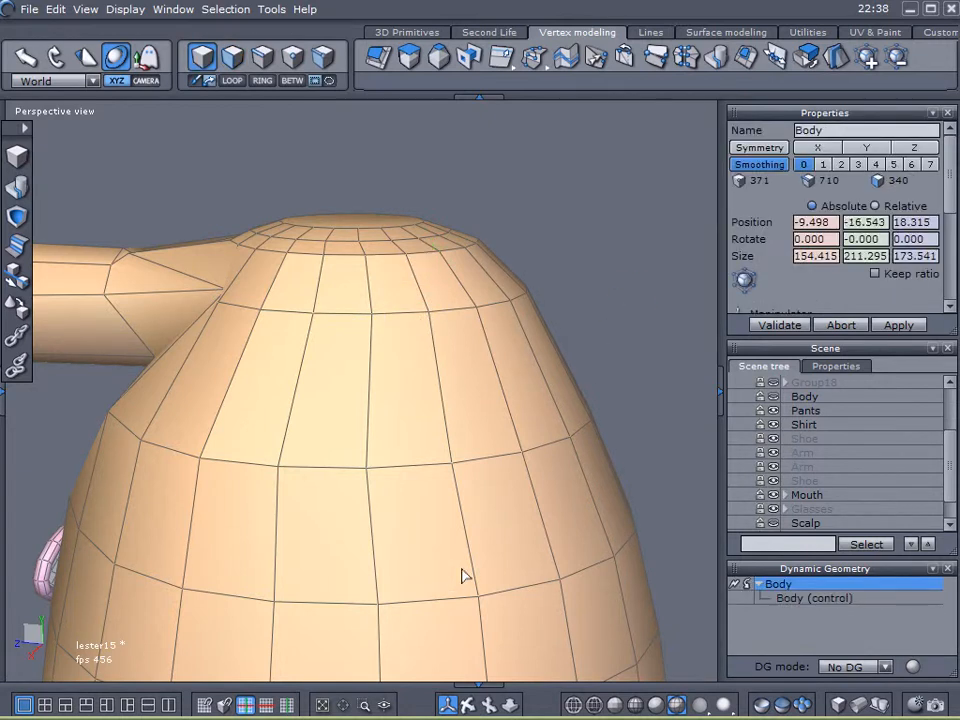
scroll(477, 563, "down", 4)
scroll(590, 512, "down", 8)
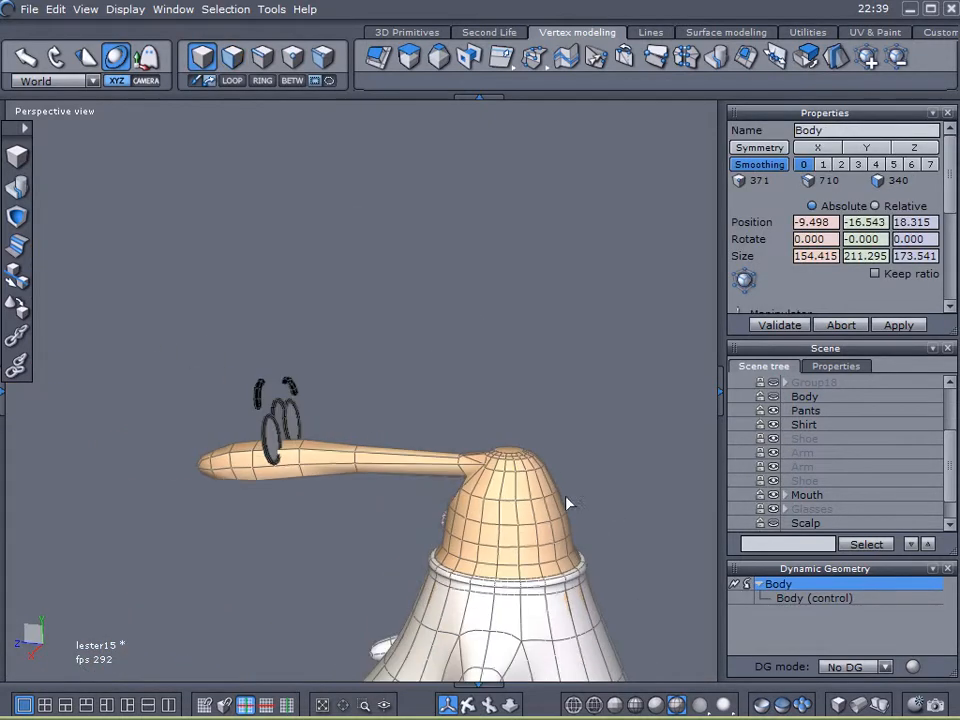
key("Delete")
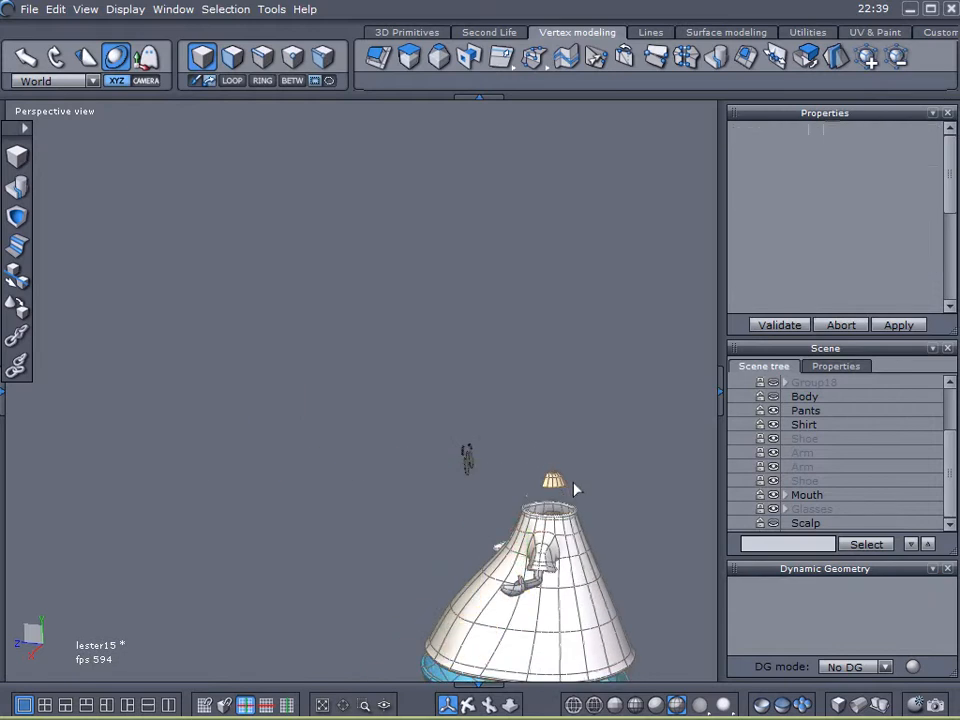
- Select the extracted head strip and show the original Body again
scroll(575, 490, "up", 8)
left_click(504, 482)
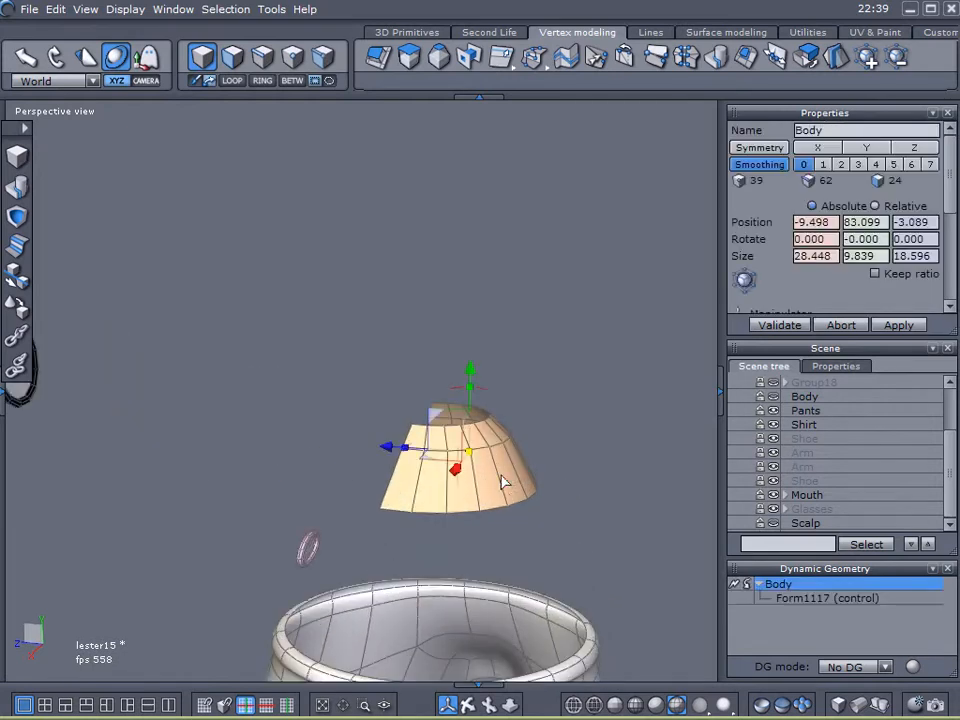
left_click(774, 397)
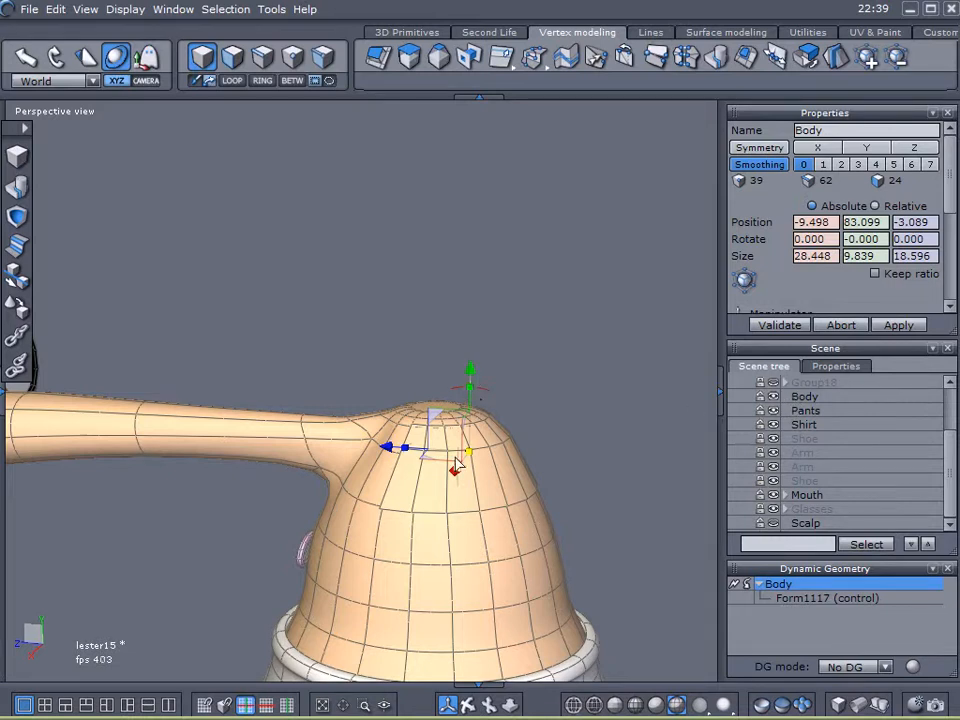
- Set the extracted strip's smoothing to 1 and collapse its dynamic geometry into the mesh
scroll(459, 445, "up", 3)
middle_click_drag(414, 499, 433, 468)
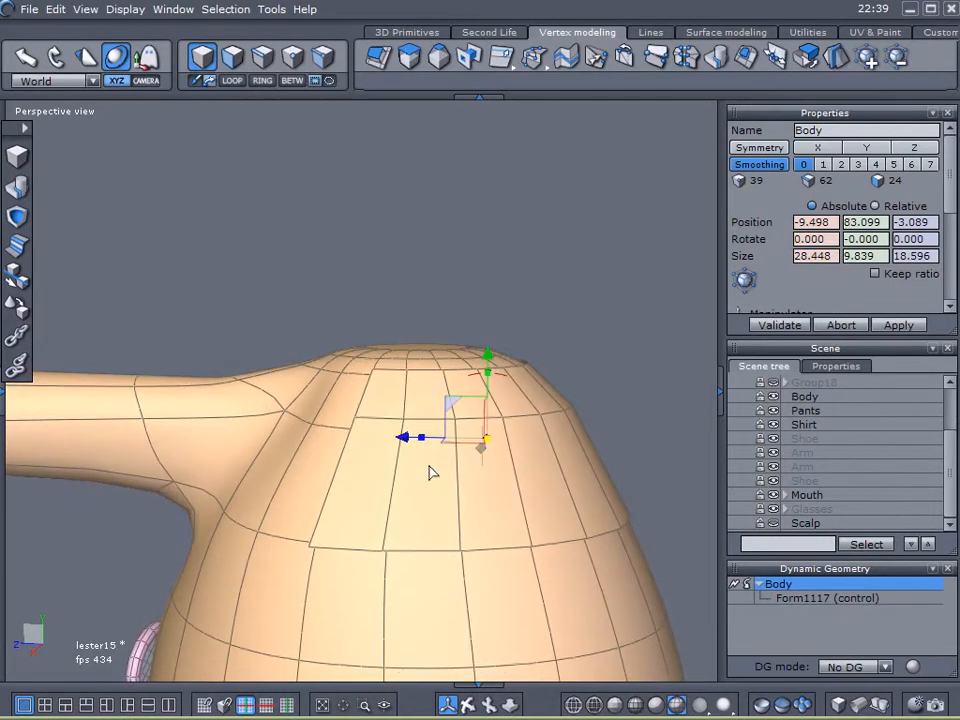
middle_click_drag(370, 492, 474, 510)
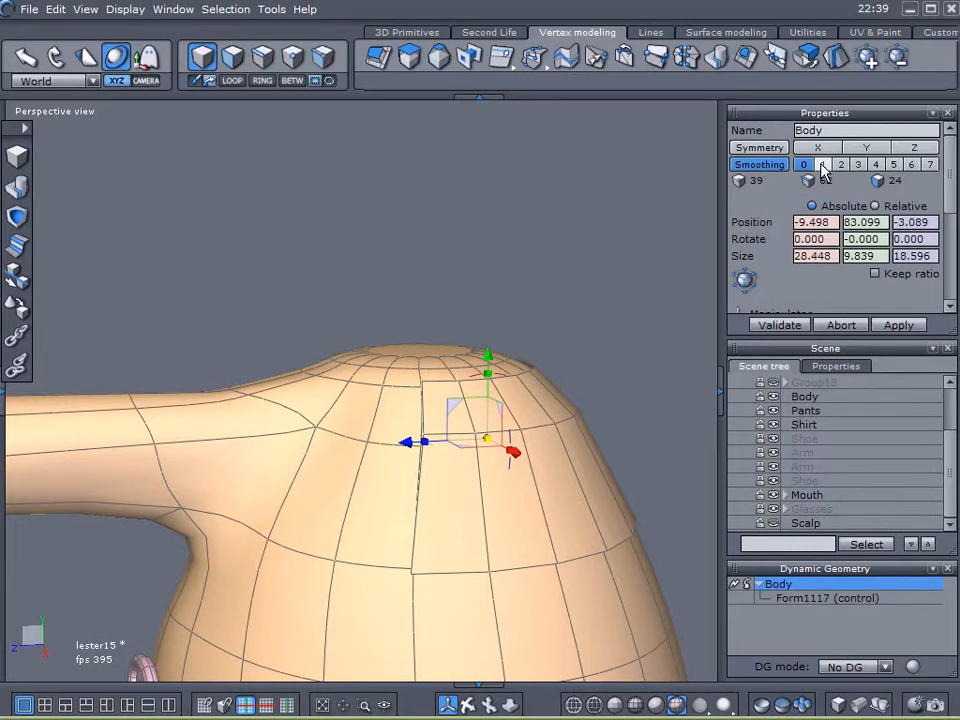
left_click(870, 60)
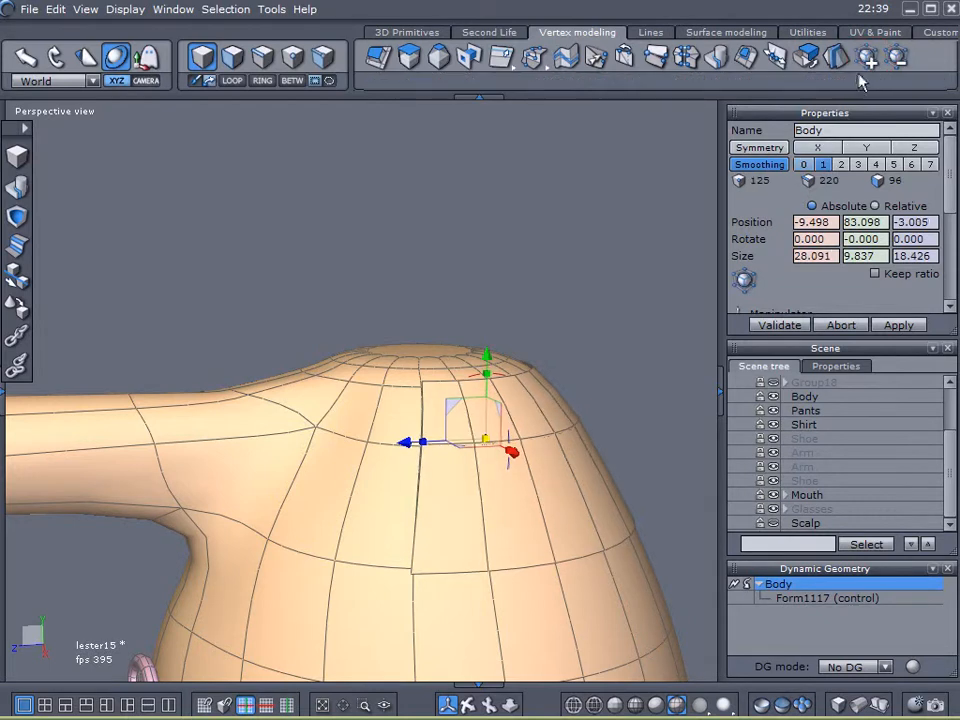
left_click(740, 585)
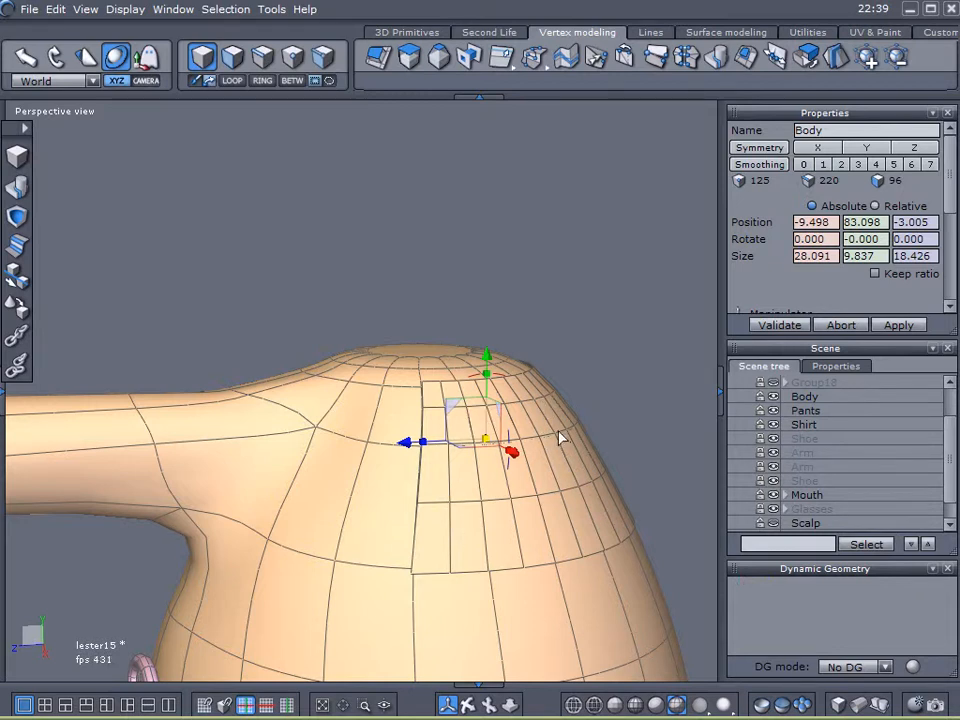
- Check how far the Hat covers the head strip, hide it again and pick faces in the strip's top row
left_click(232, 57)
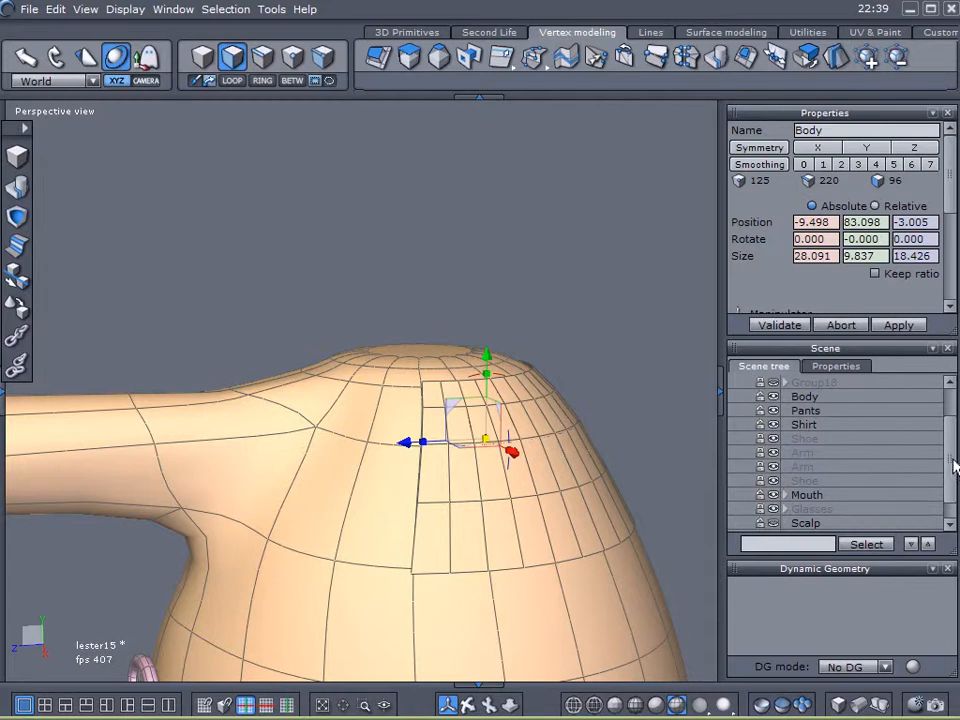
scroll(955, 465, "down", 1)
left_click(775, 511)
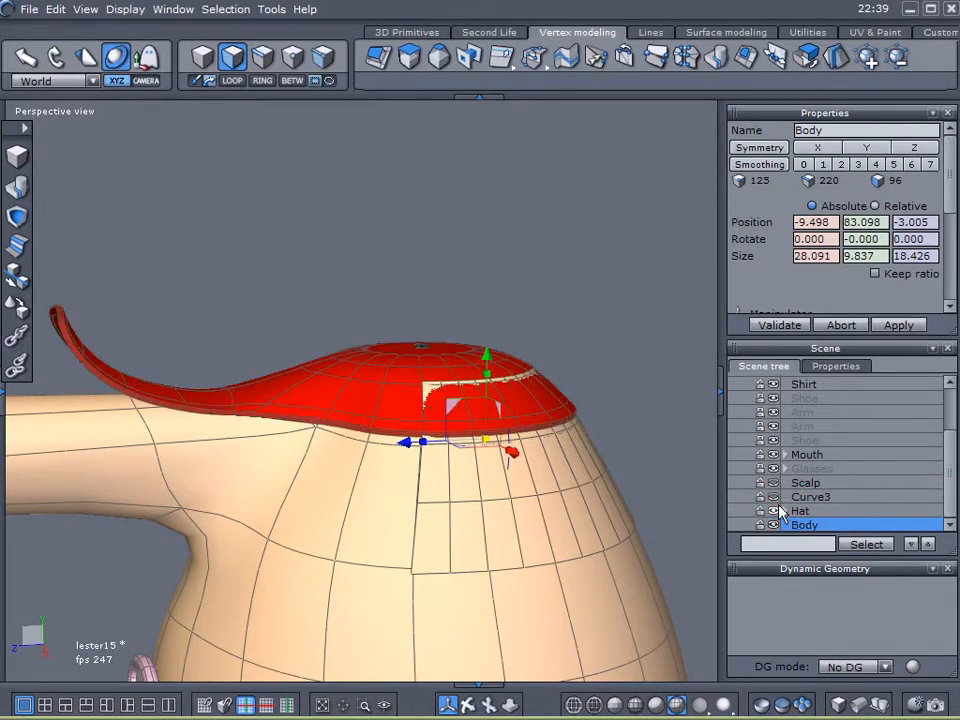
left_click(775, 511)
left_click_drag(435, 392, 500, 395)
- Select the strip's top edge loop, convert it to a face selection and delete that top row of faces
left_click(262, 57)
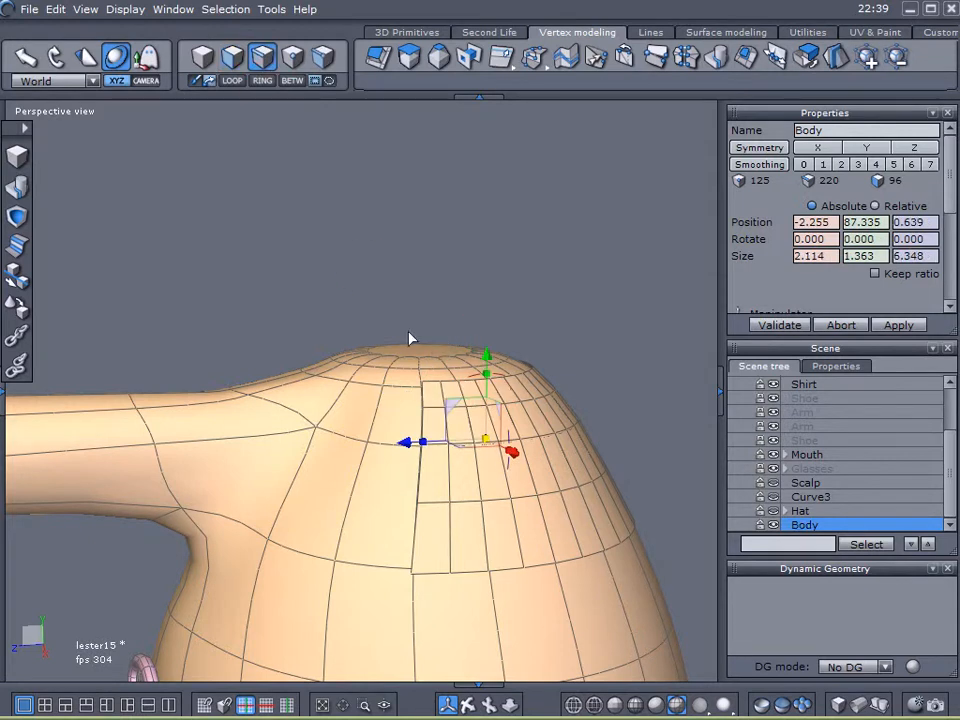
left_click(433, 382)
left_click(233, 81)
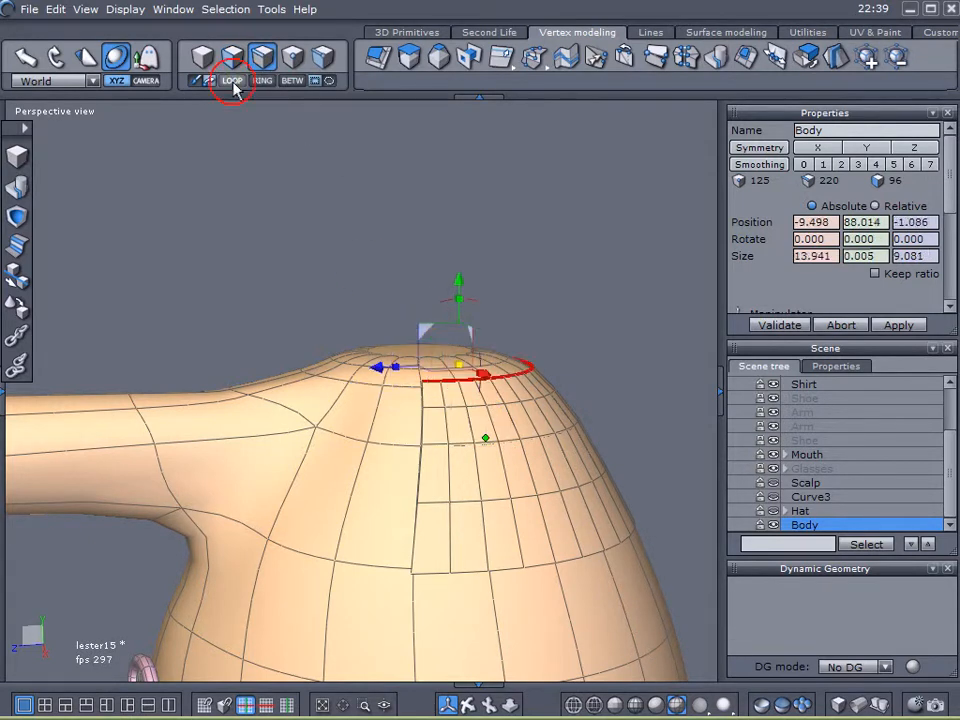
left_click(226, 9)
left_click(314, 292)
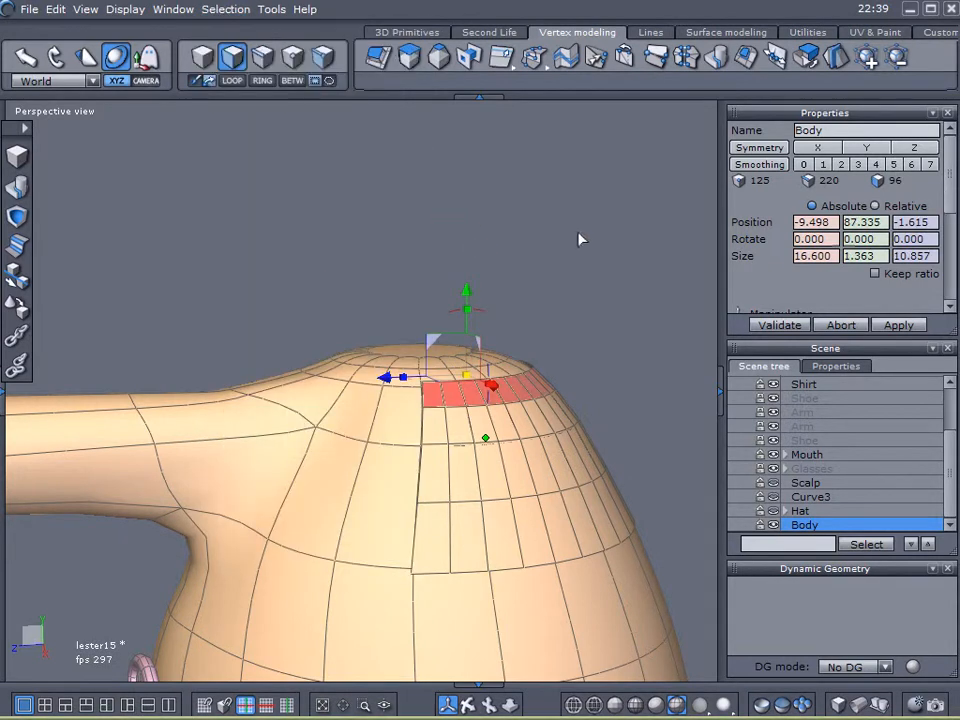
key("Delete")
- Check the Hat's coverage of the strip, convert its top edge loop to a face selection and delete that row
left_click(773, 511)
left_click(773, 511)
left_click(262, 57)
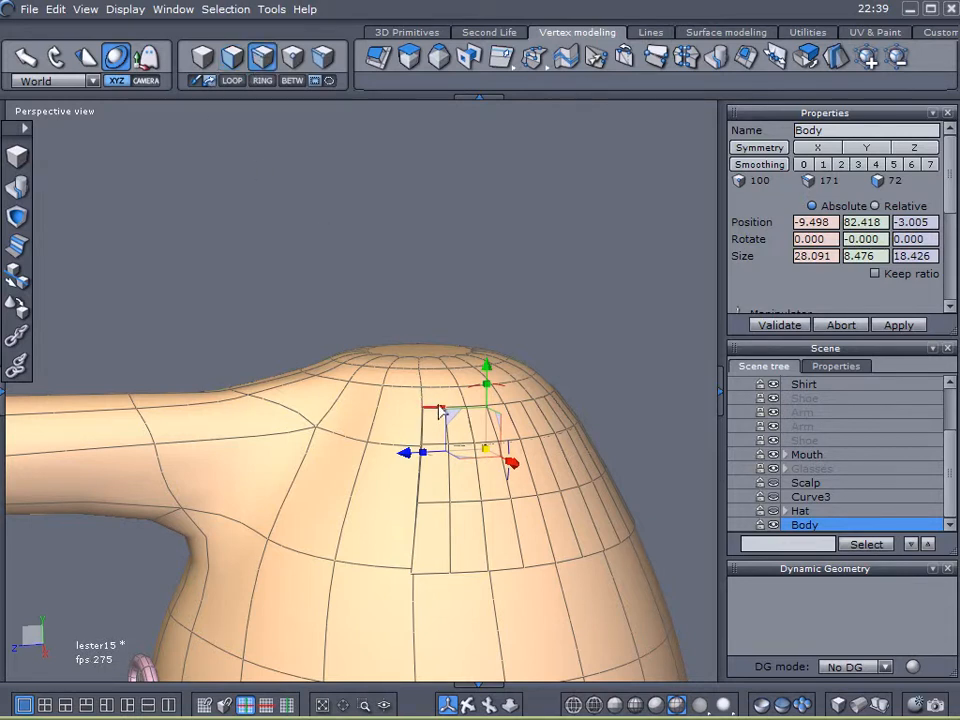
left_click(392, 229)
left_click(234, 84)
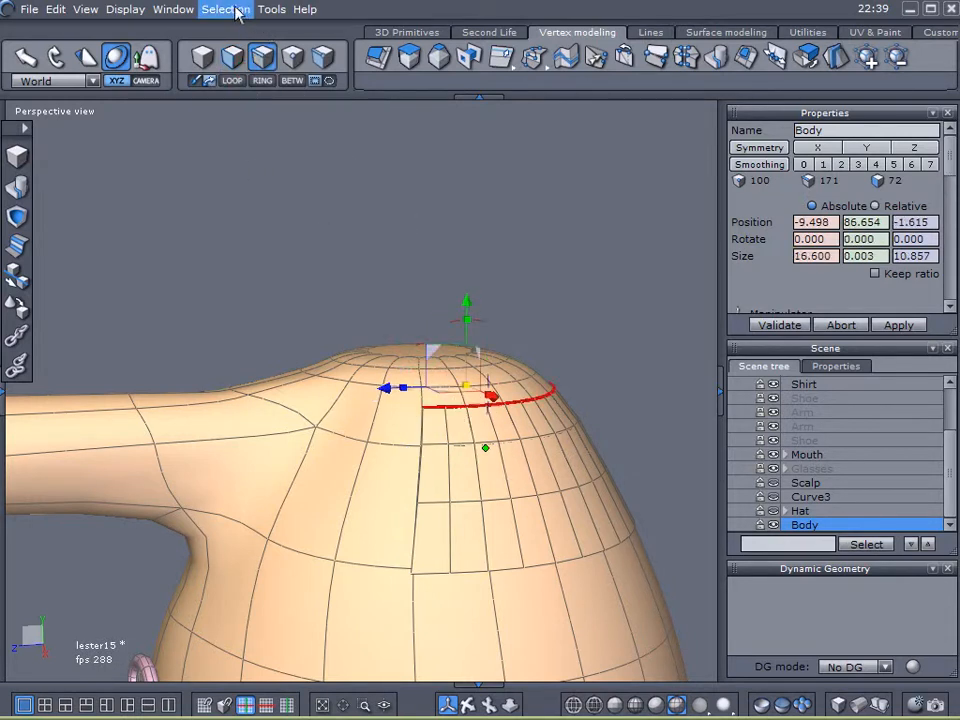
left_click(230, 10)
left_click(302, 302)
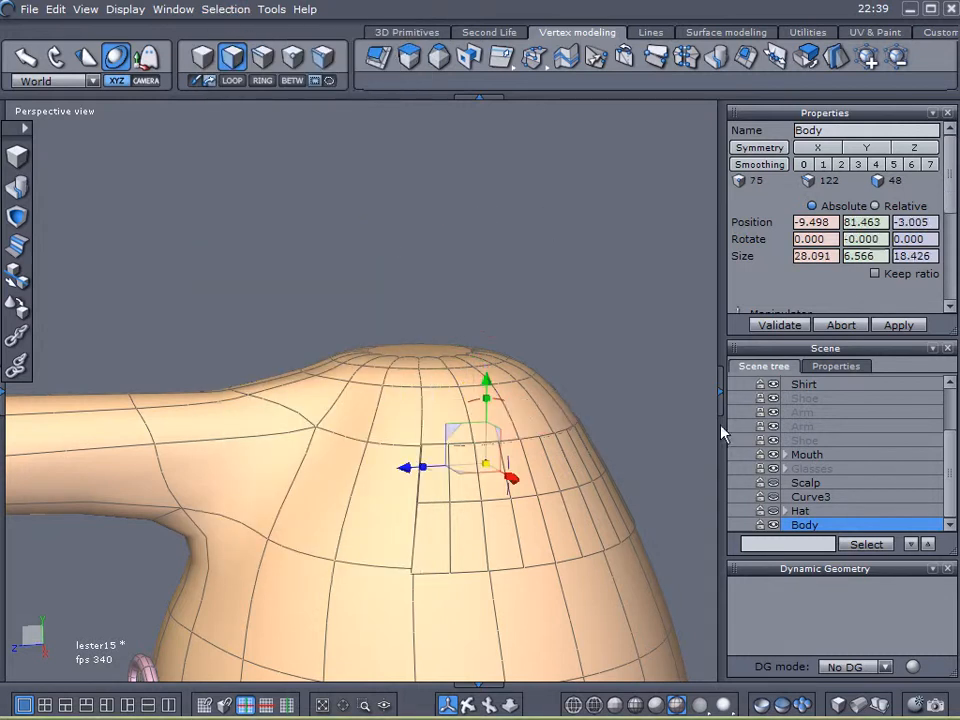
- Show the Hat and delete four faces at the strip's front end: one in the lower row, three in the upper
left_click(770, 510)
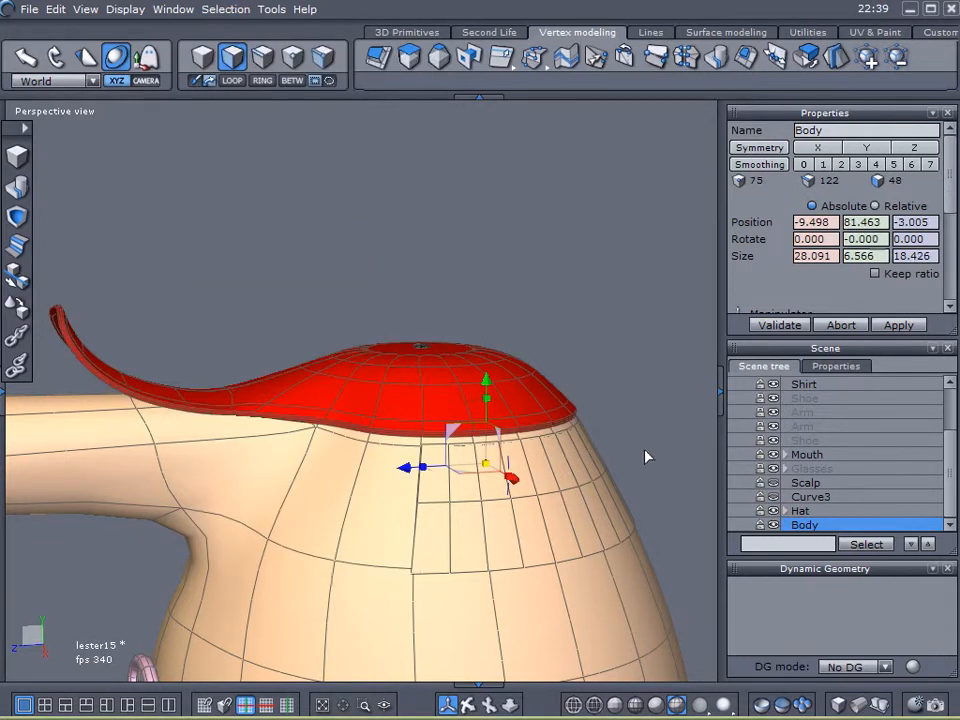
right_click_drag(632, 474, 561, 456)
middle_click_drag(582, 414, 456, 279)
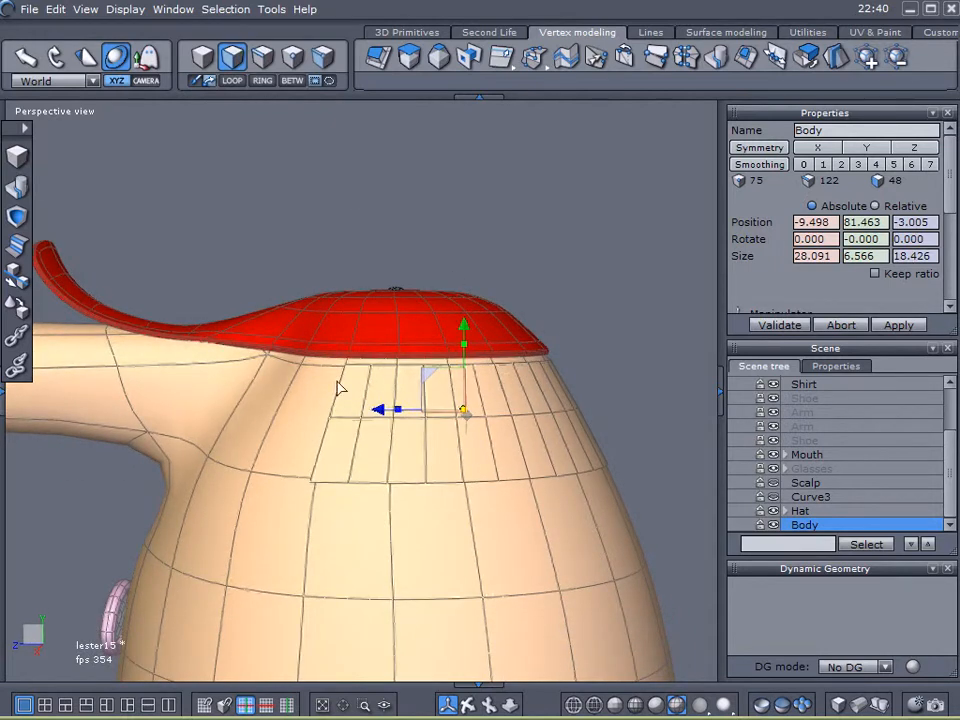
left_click(336, 441)
left_click(370, 452, "shift")
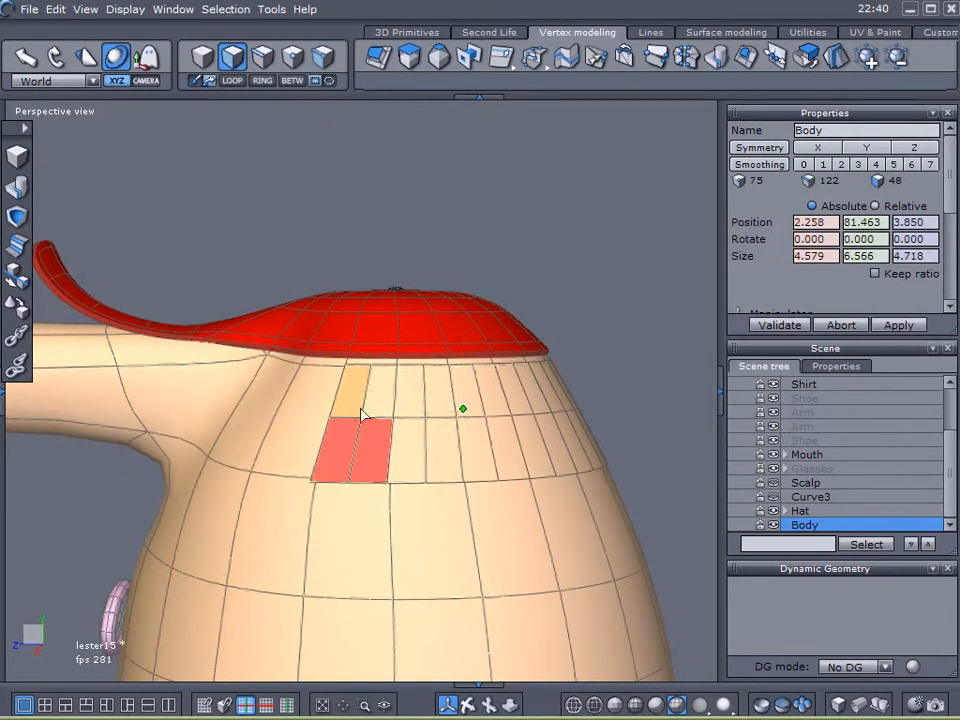
left_click(405, 233)
left_click(347, 430)
left_click(357, 396, "shift")
left_click(384, 385, "shift")
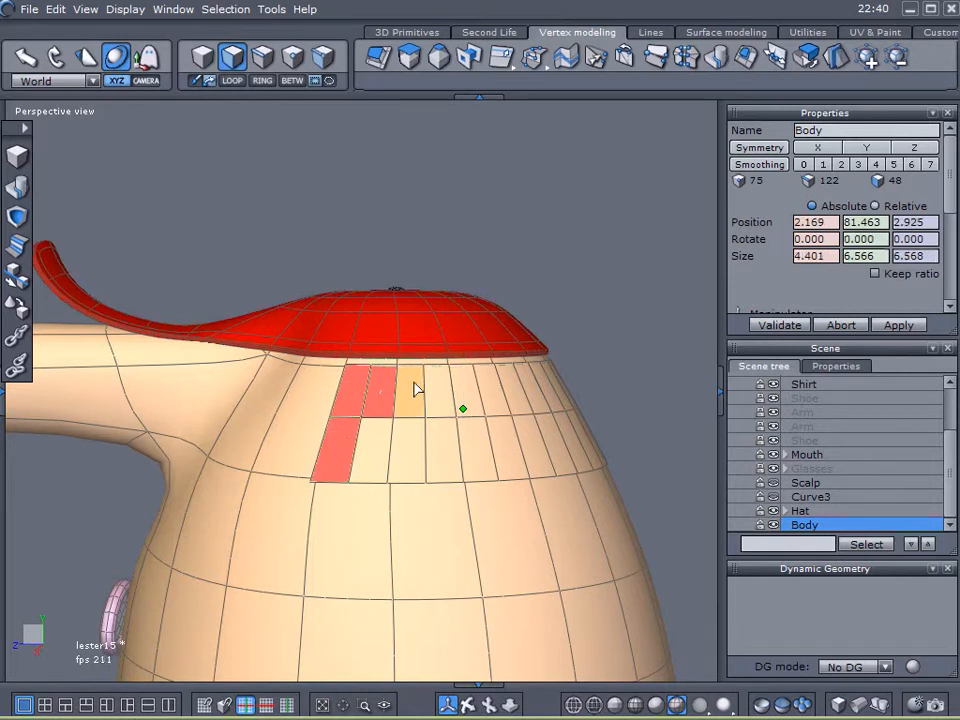
key("Delete")
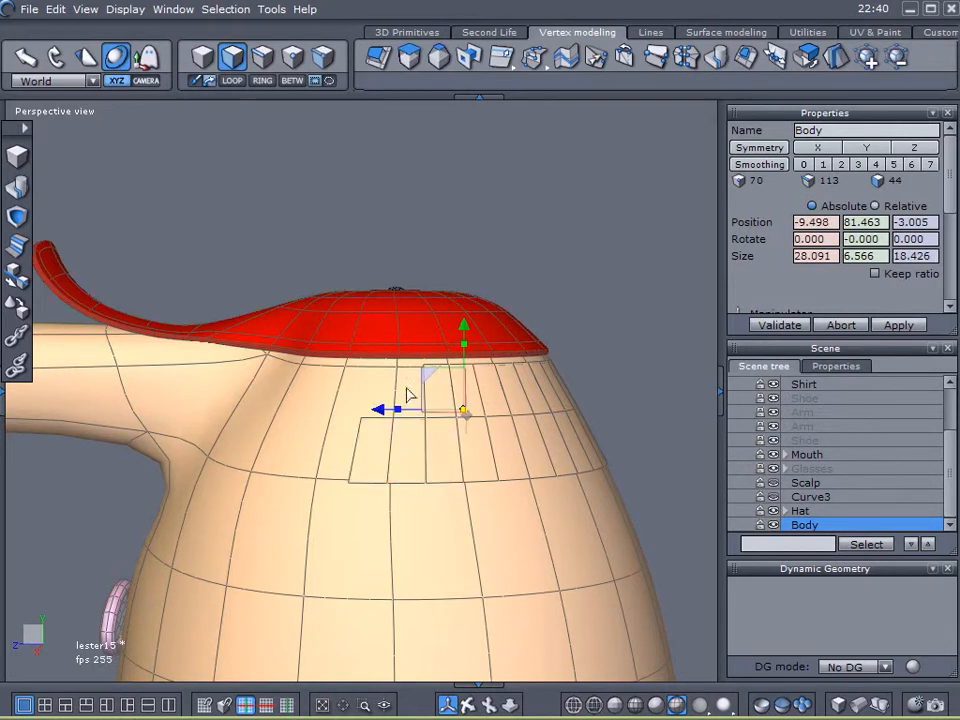
- Delete the matching four front-end faces on the other side of the head strip
middle_click_drag(587, 408, 315, 443)
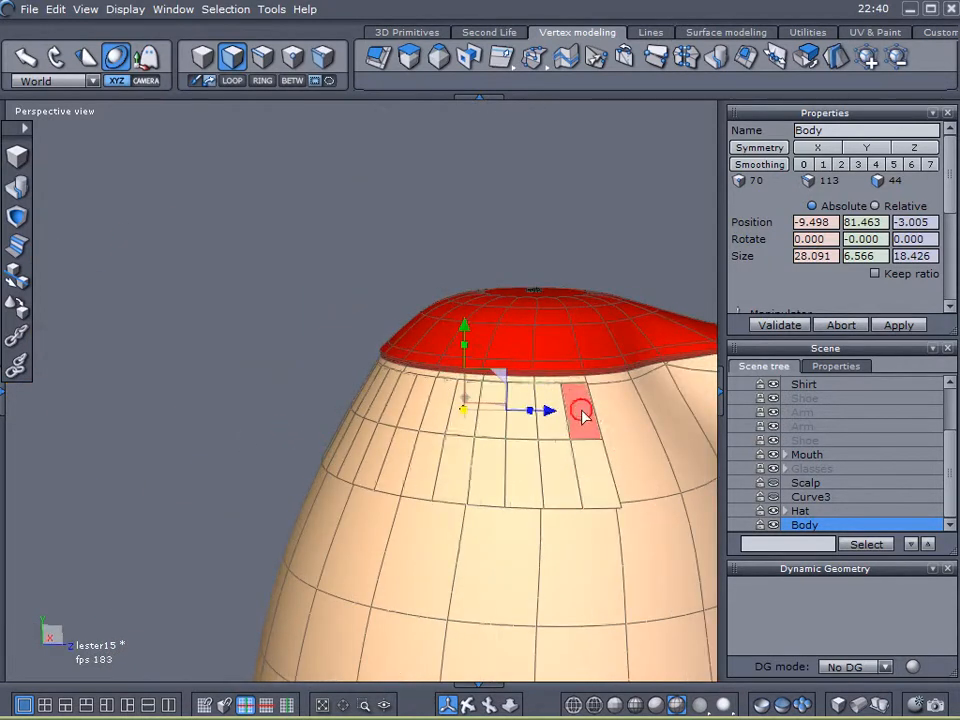
left_click_drag(584, 428, 533, 406)
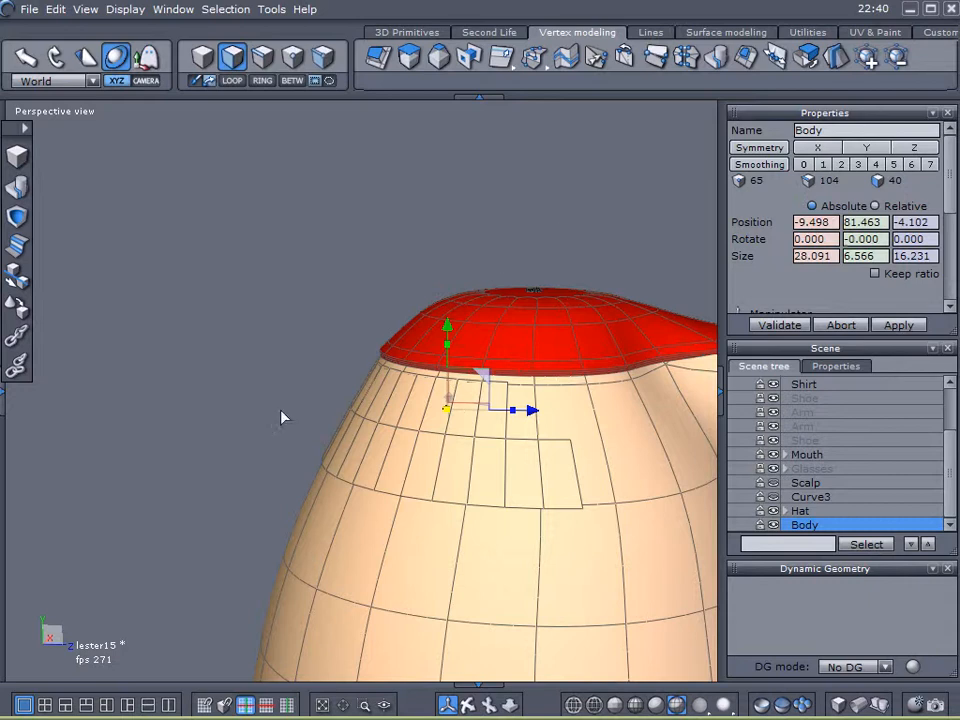
right_click_drag(93, 489, 801, 480)
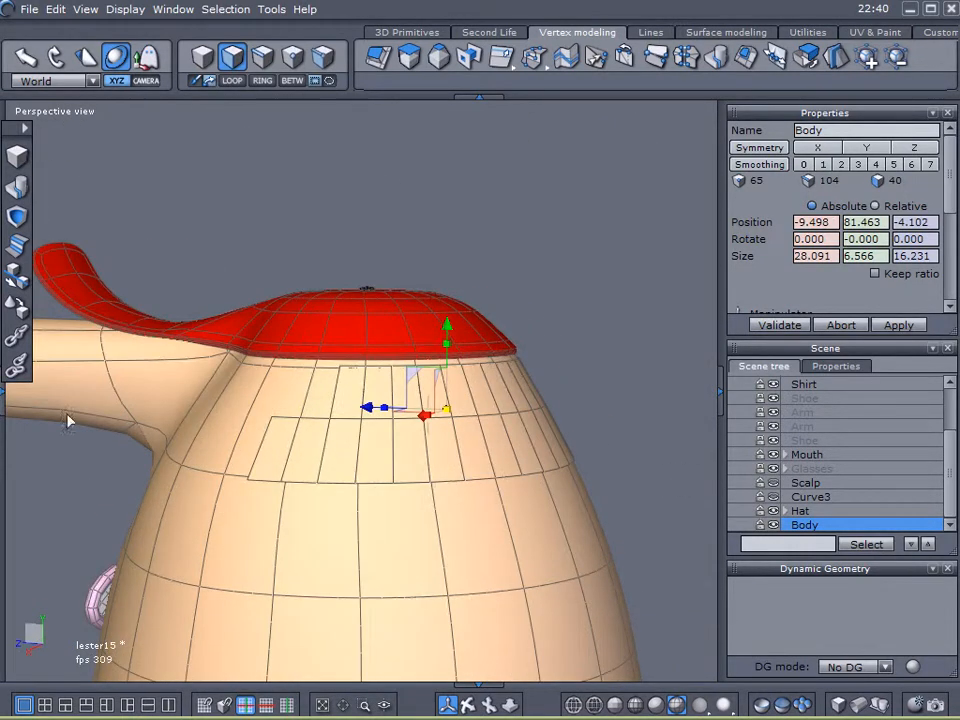
- Assign a new material to the head strip
left_click(4, 400)
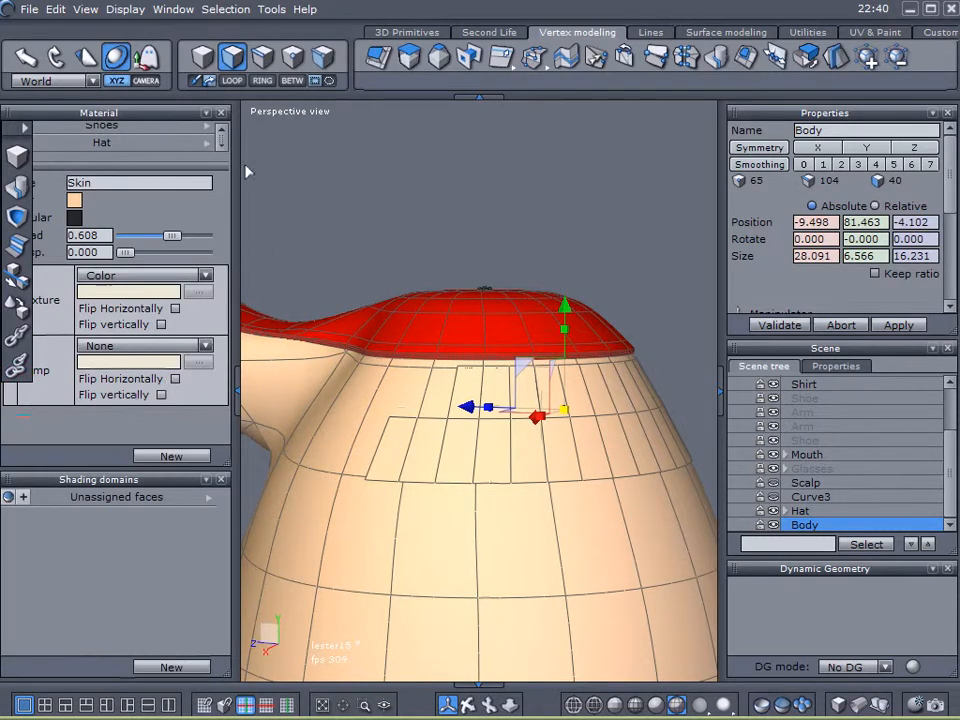
left_click(161, 456)
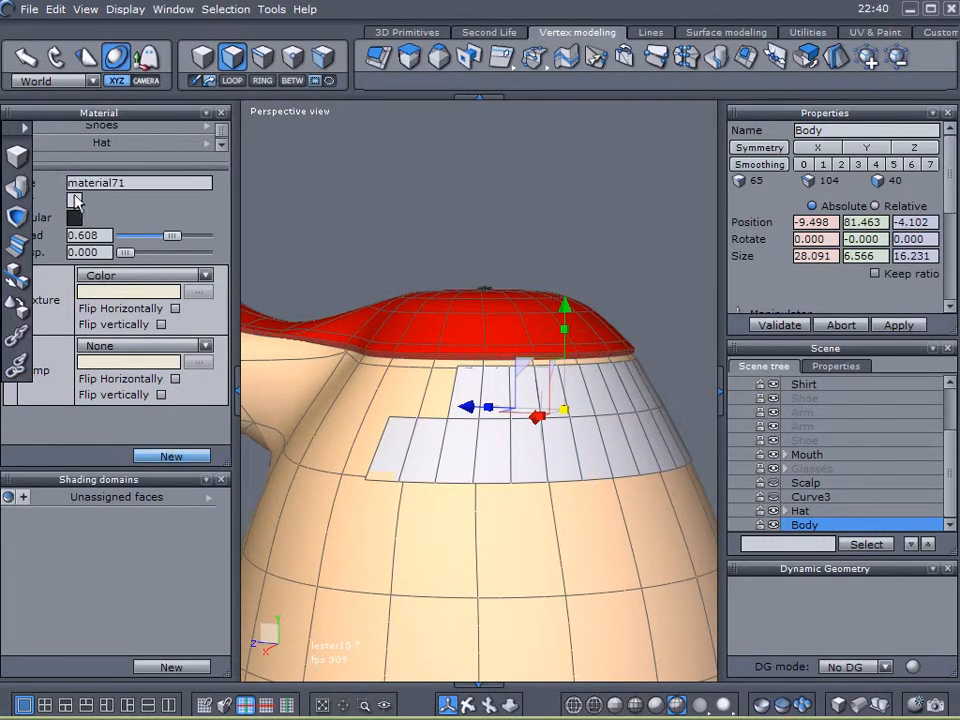
left_click(238, 394)
right_click_drag(249, 480, 316, 483)
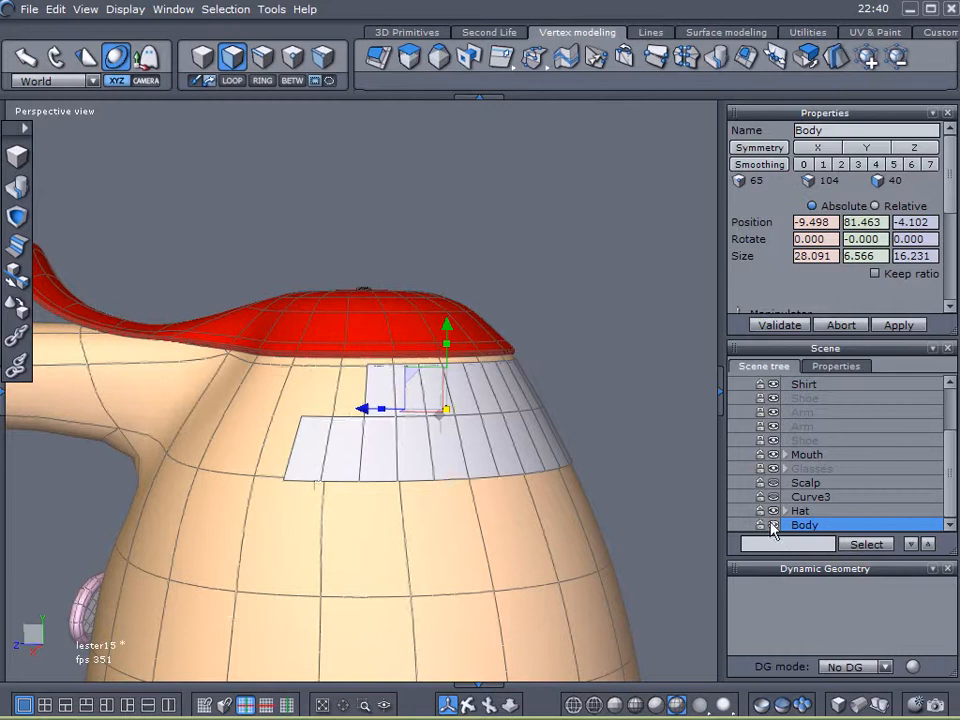
- Rename the head strip from Body to Scalp
left_click_drag(838, 131, 676, 134)
type("Scalp")
key("Return")
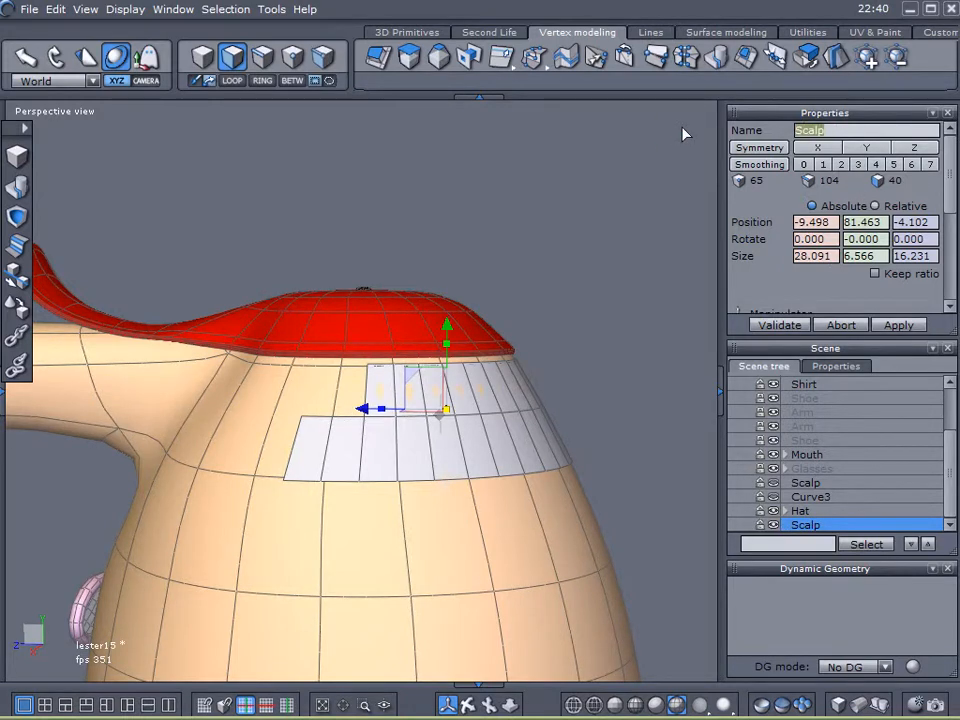
- Show and select Curve3 and move it farther behind the head to a Z position of about -15.07
left_click(789, 498)
middle_click_drag(474, 455, 333, 447)
left_click(333, 447)
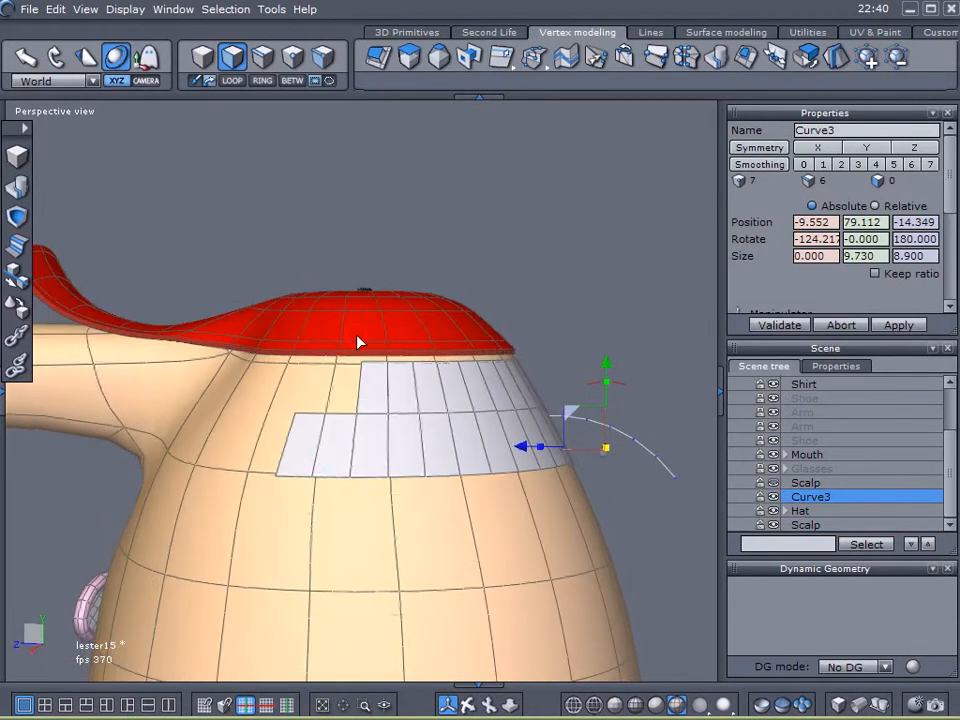
left_click(652, 28)
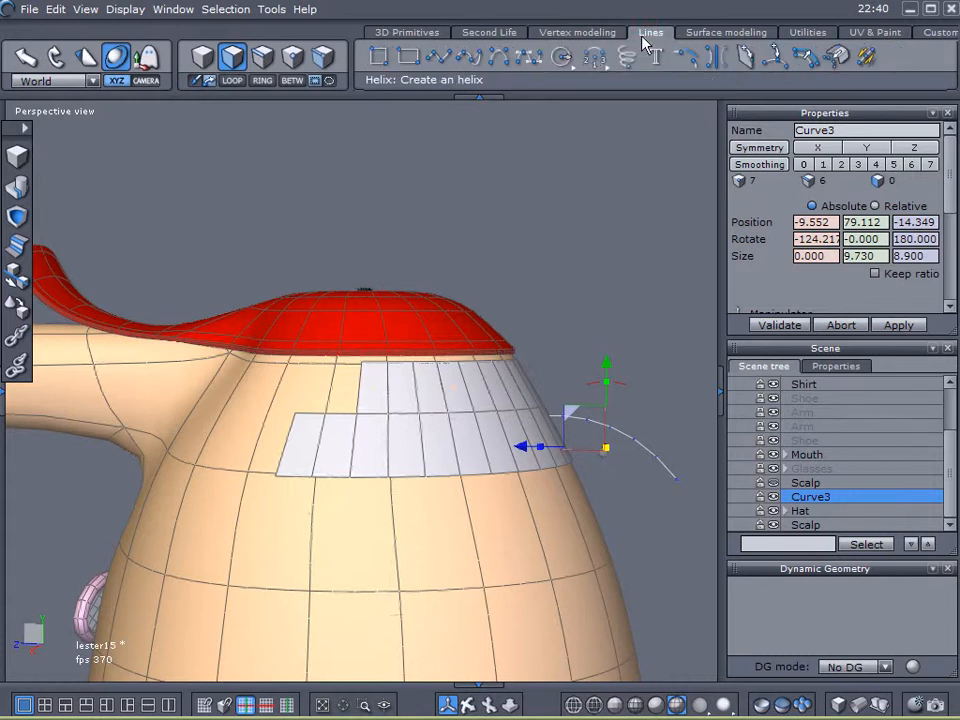
middle_click_drag(557, 290, 561, 420)
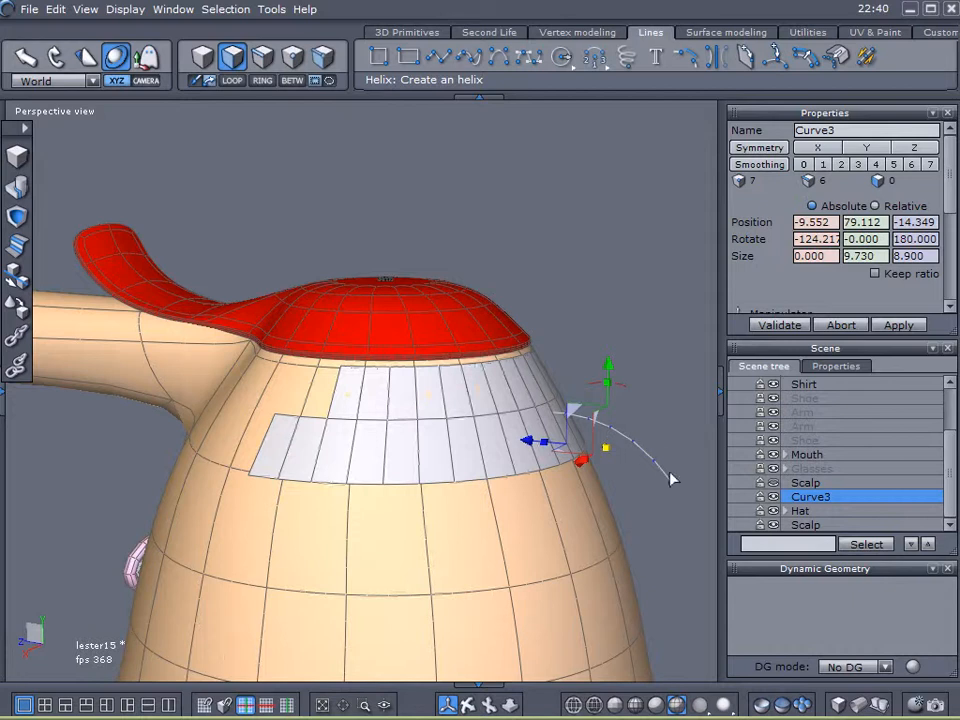
middle_click_drag(558, 502, 575, 448)
mouse_move(476, 446)
middle_mouse_down()
mouse_move(666, 454)
mouse_move(208, 472)
mouse_move(459, 463)
mouse_move(478, 454)
middle_mouse_up()
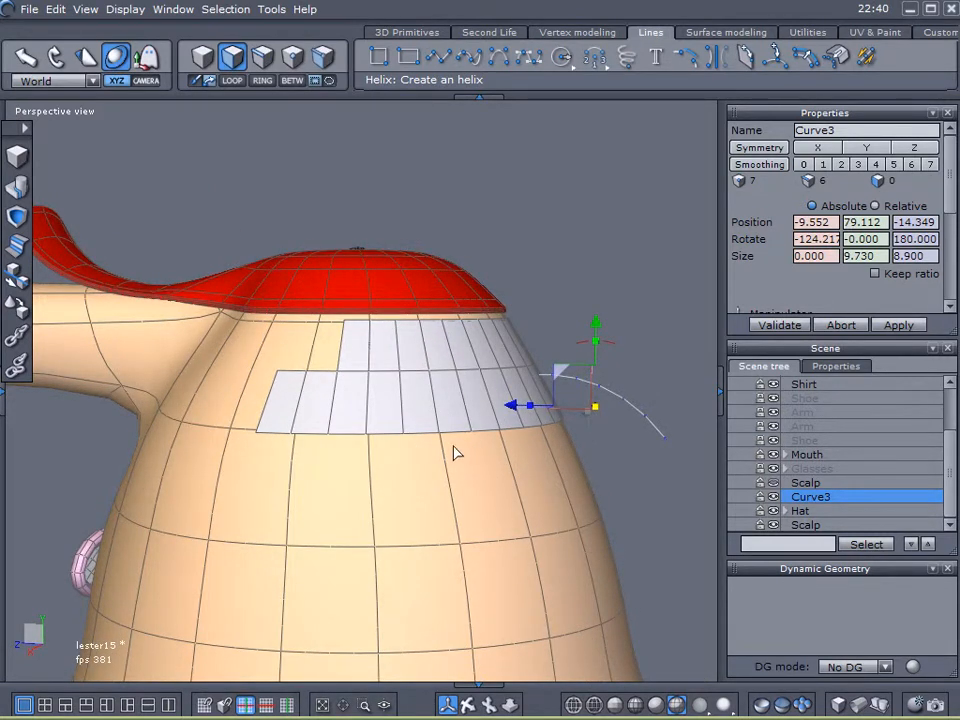
mouse_move(490, 445)
middle_mouse_down()
mouse_move(154, 499)
mouse_move(148, 489)
mouse_move(184, 497)
mouse_move(517, 488)
mouse_move(551, 476)
mouse_move(505, 438)
middle_mouse_up()
left_click_drag(461, 381, 458, 384)
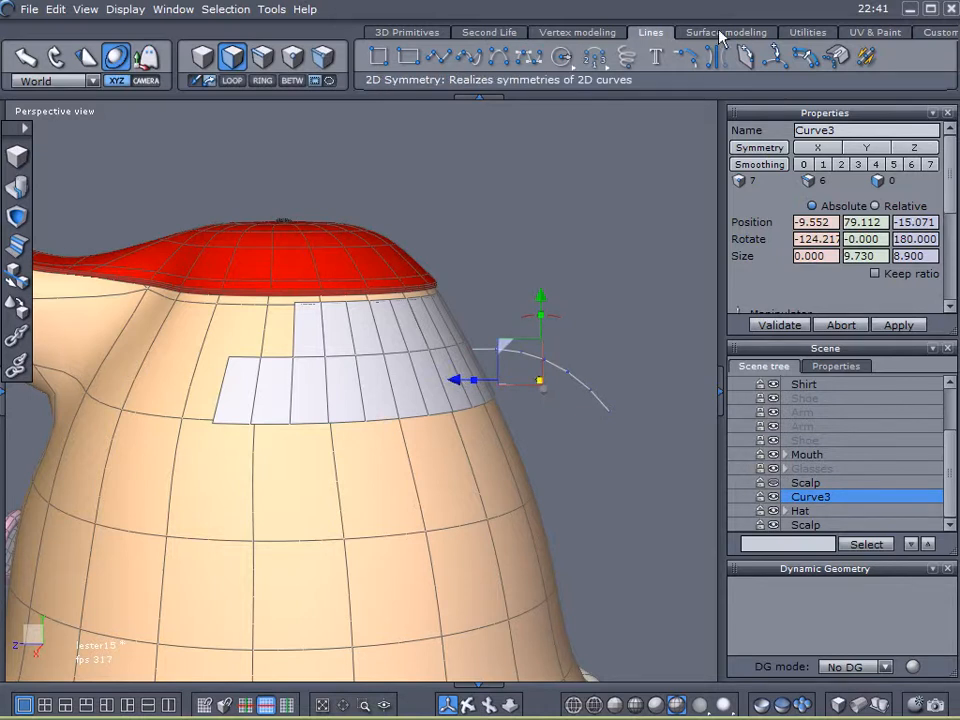
- Display the utility tools and save the scene as a new file named lester16
left_click(807, 33)
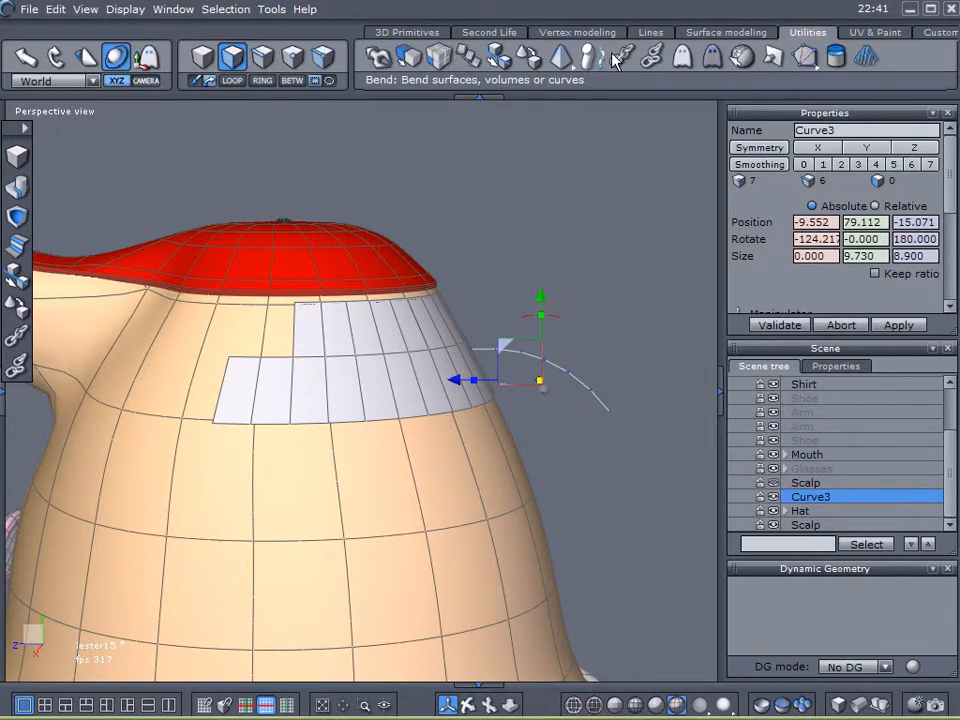
middle_click_drag(546, 199, 512, 223)
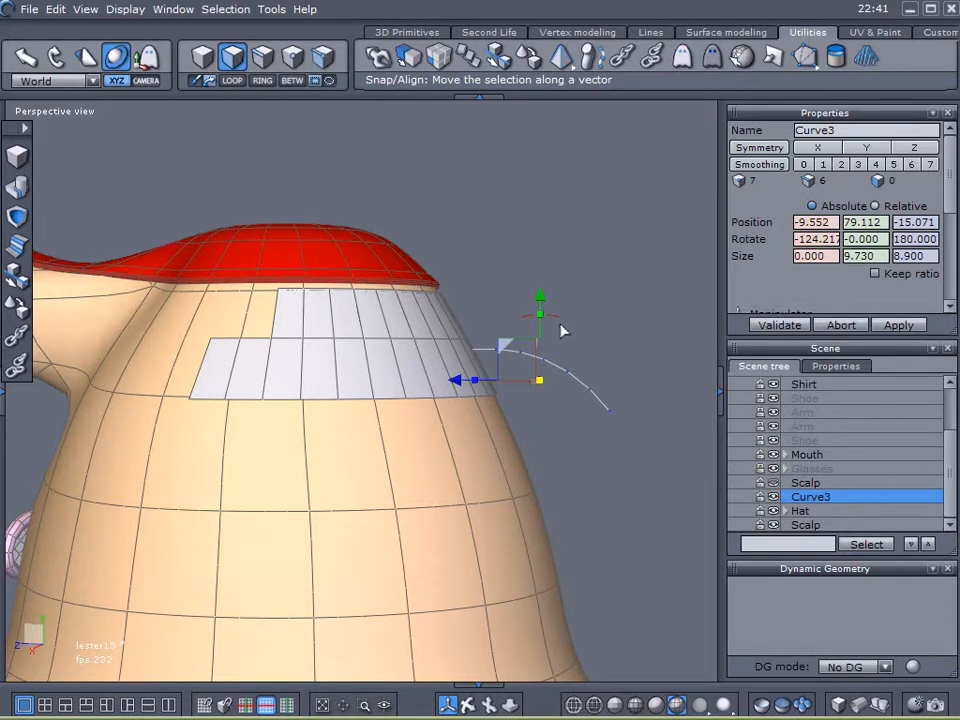
left_click_drag(559, 321, 578, 311)
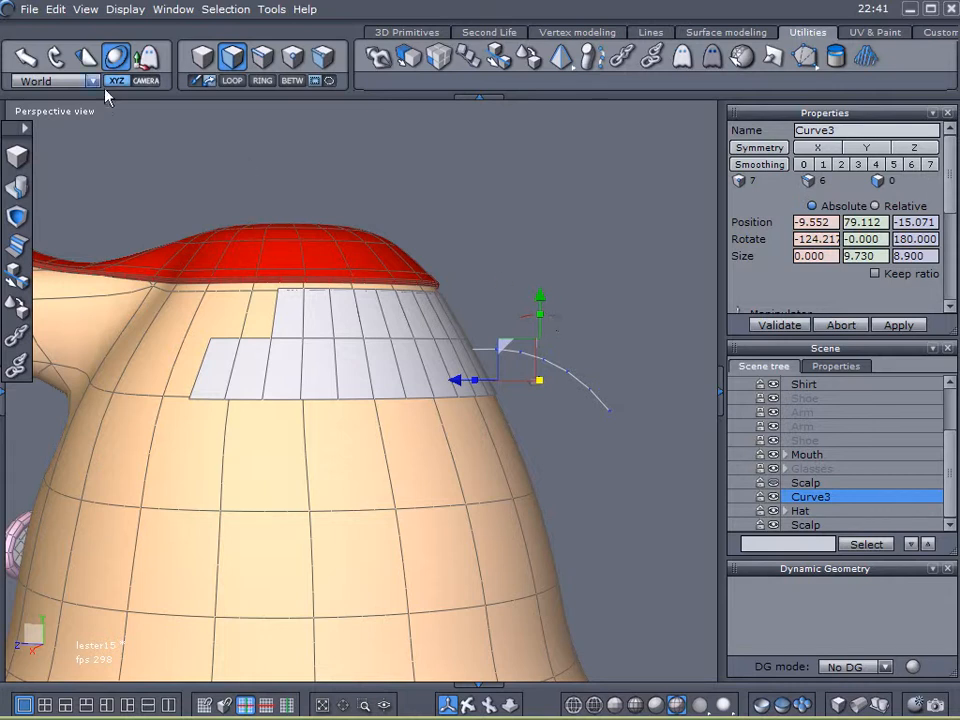
left_click(27, 9)
left_click(78, 177)
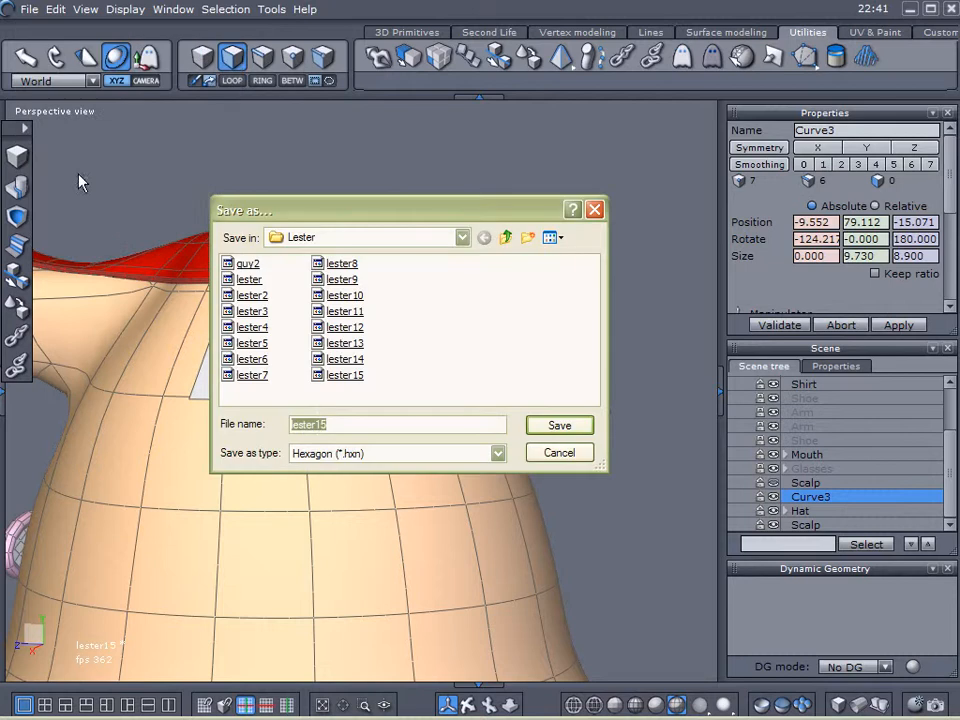
type("lester16")
key("Return")
middle_click_drag(318, 436, 376, 438)
middle_click_drag(446, 408, 378, 412)
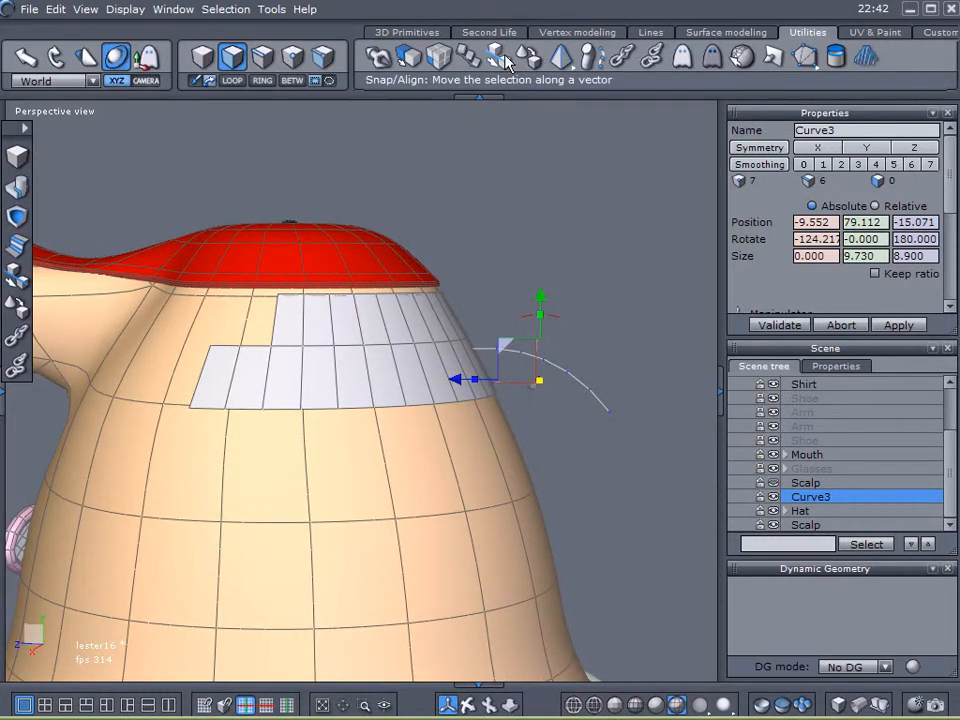
left_click(473, 60)
left_click(400, 342)
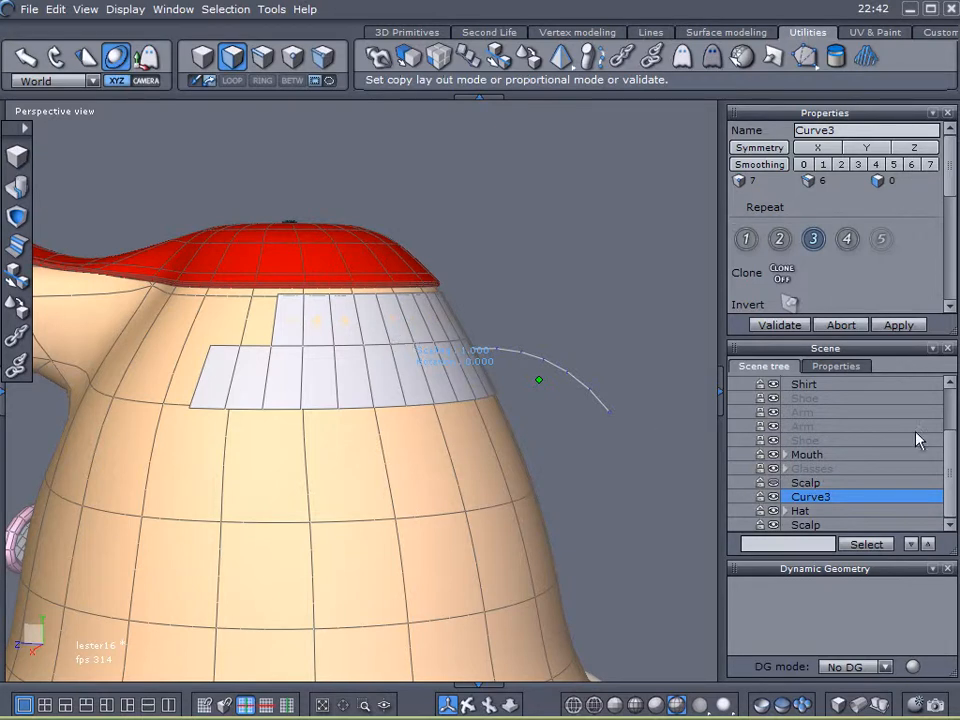
left_click(949, 383)
left_click(841, 326)
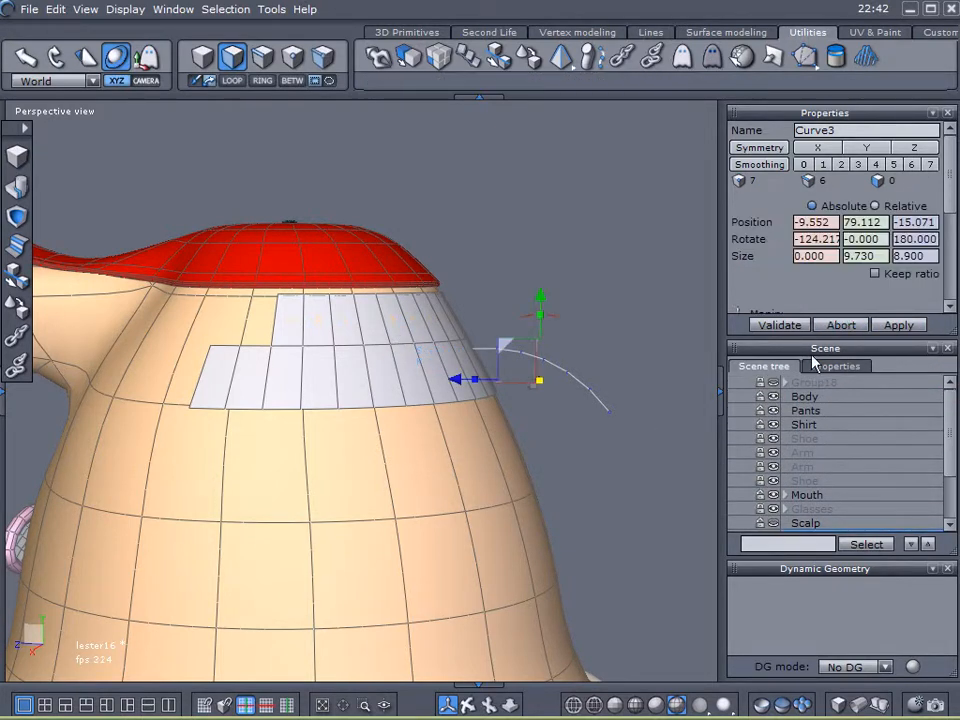
- Hide the original Body, reselect Curve3 and create copies of it on the new Scalp strip as the support
left_click(773, 396)
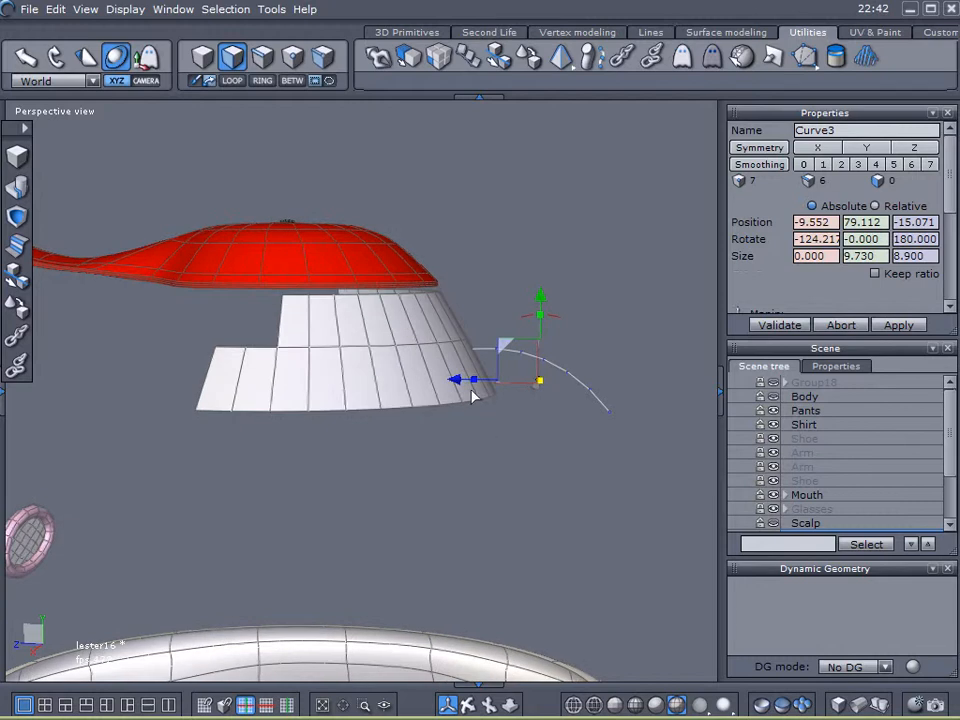
left_click(470, 57)
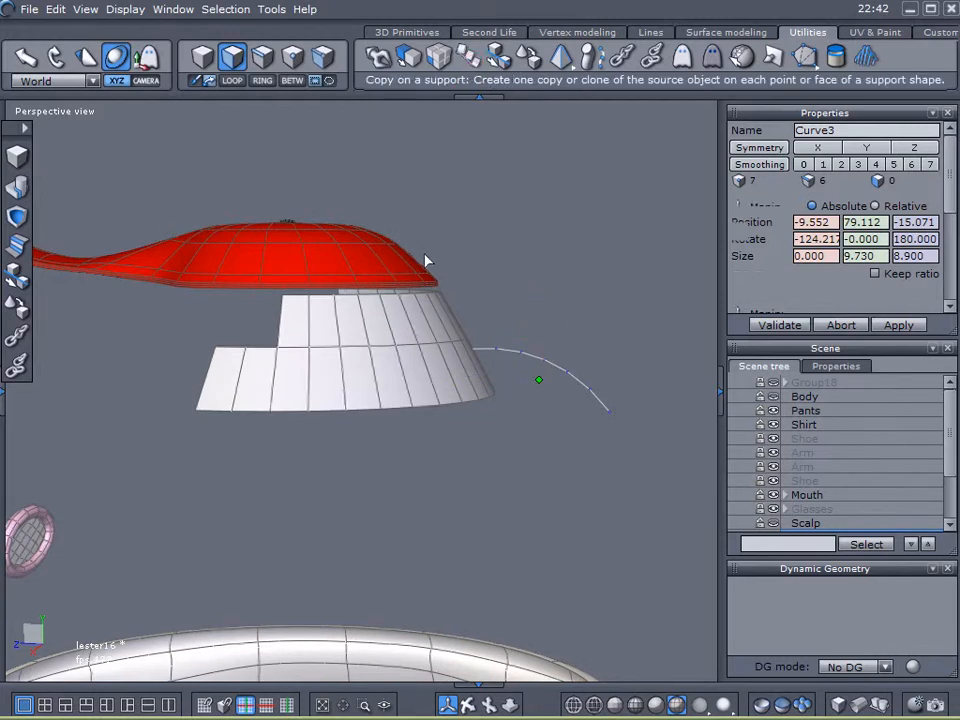
left_click(843, 327)
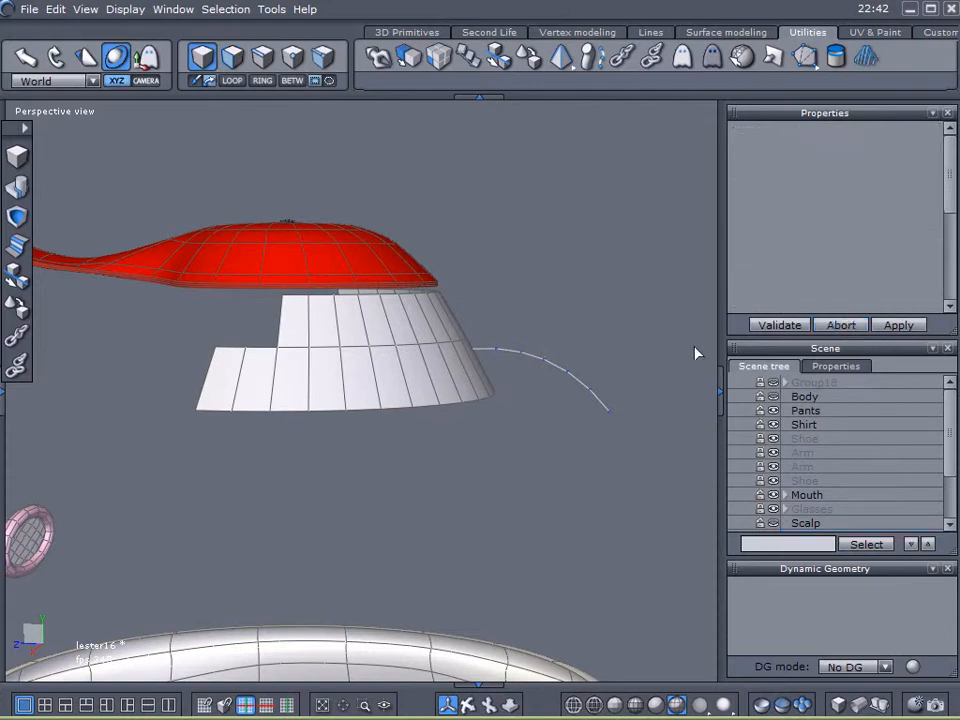
left_click(541, 372)
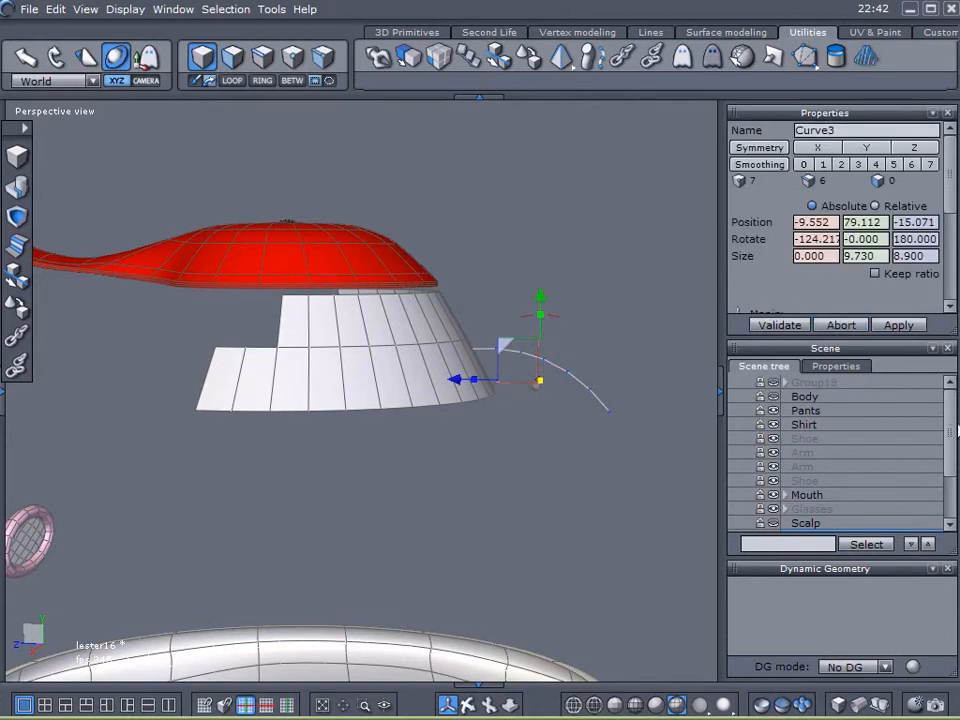
left_click_drag(950, 458, 953, 521)
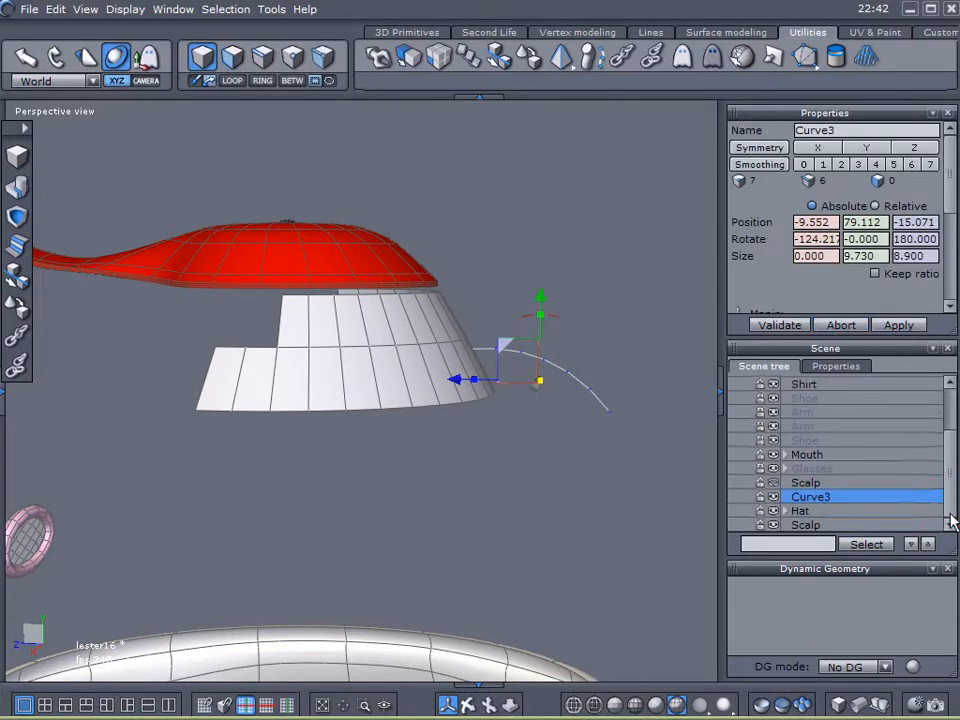
left_click(378, 56)
left_click(226, 411)
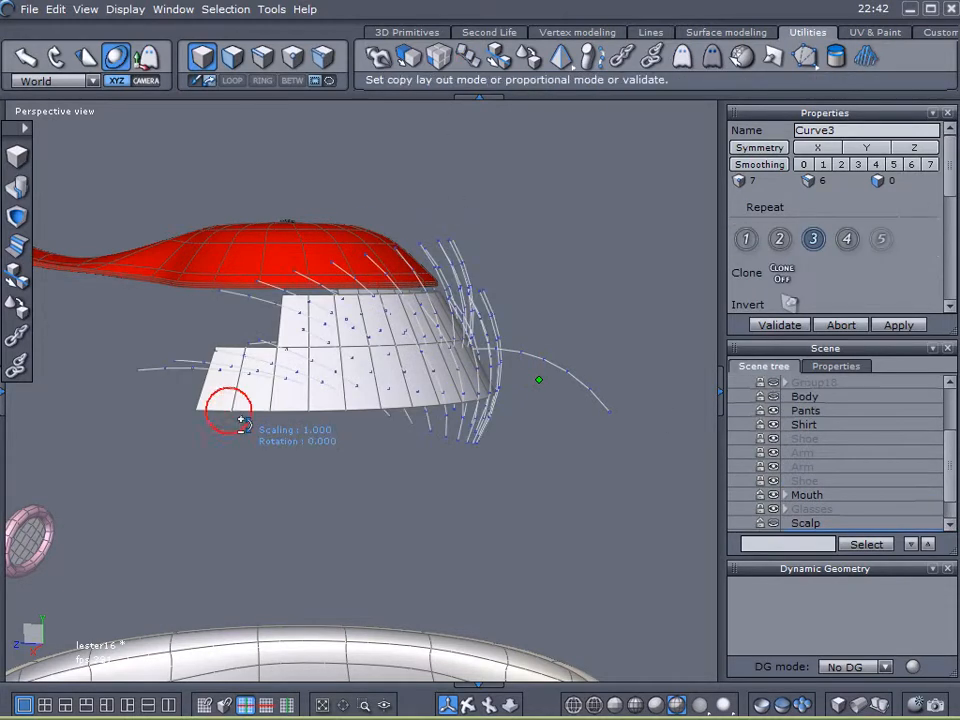
- Set the layout of the Curve3 copies on the Scalp to repeat mode 1
middle_click_drag(300, 418, 515, 432)
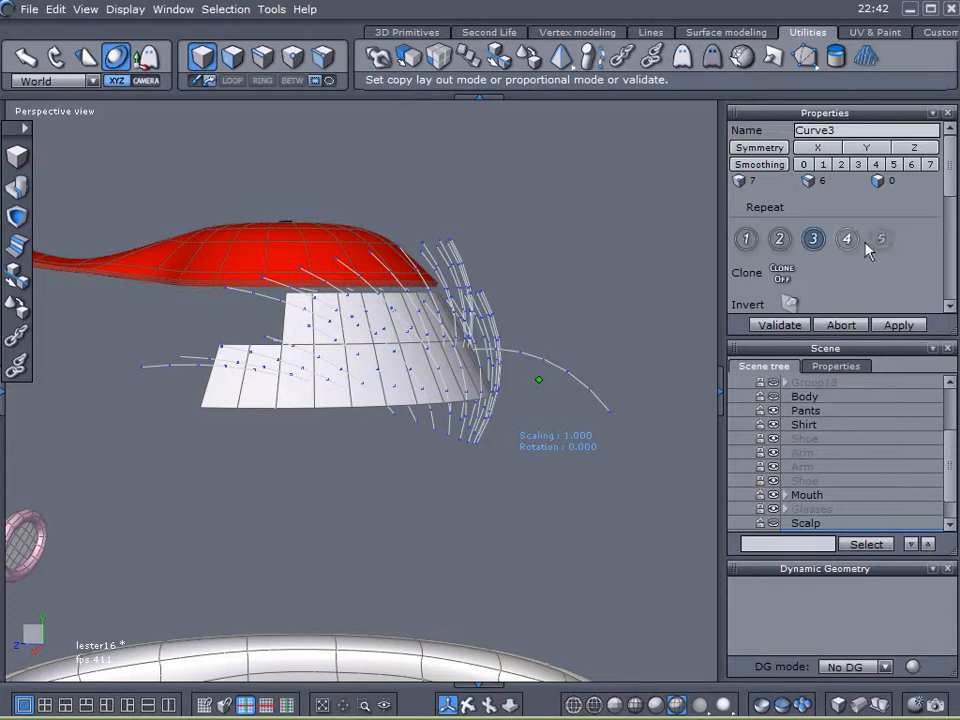
middle_click_drag(694, 272, 618, 320)
left_click(746, 241)
middle_click_drag(662, 268, 561, 279)
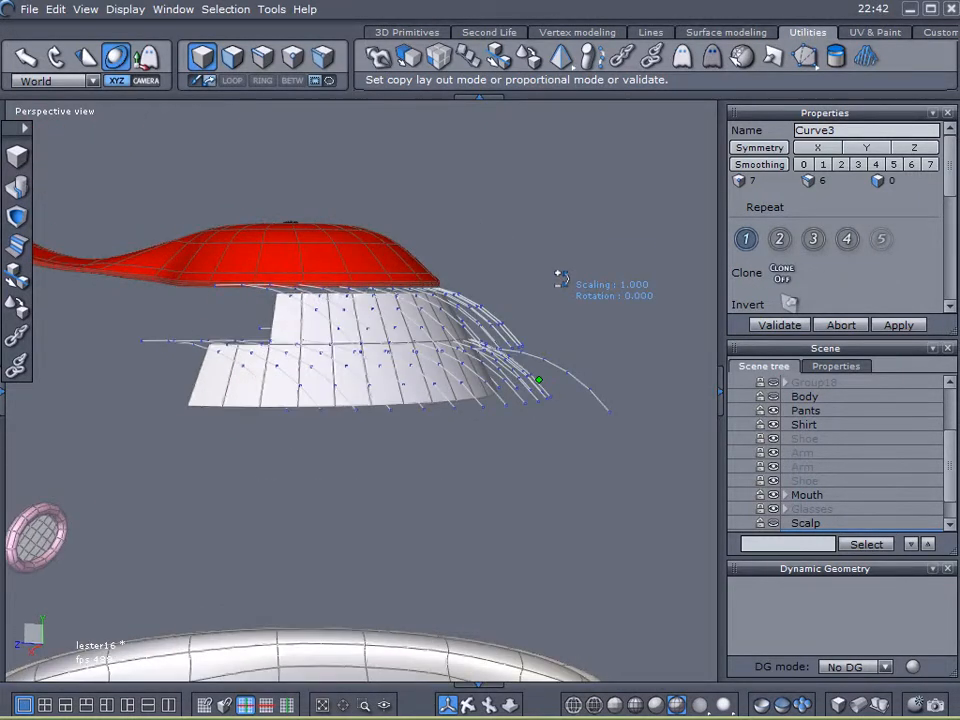
- Try repeat modes 2, 3 and 4 for the layout of the Curve3 copies on the Scalp, comparing them with mode 1
left_click(780, 241)
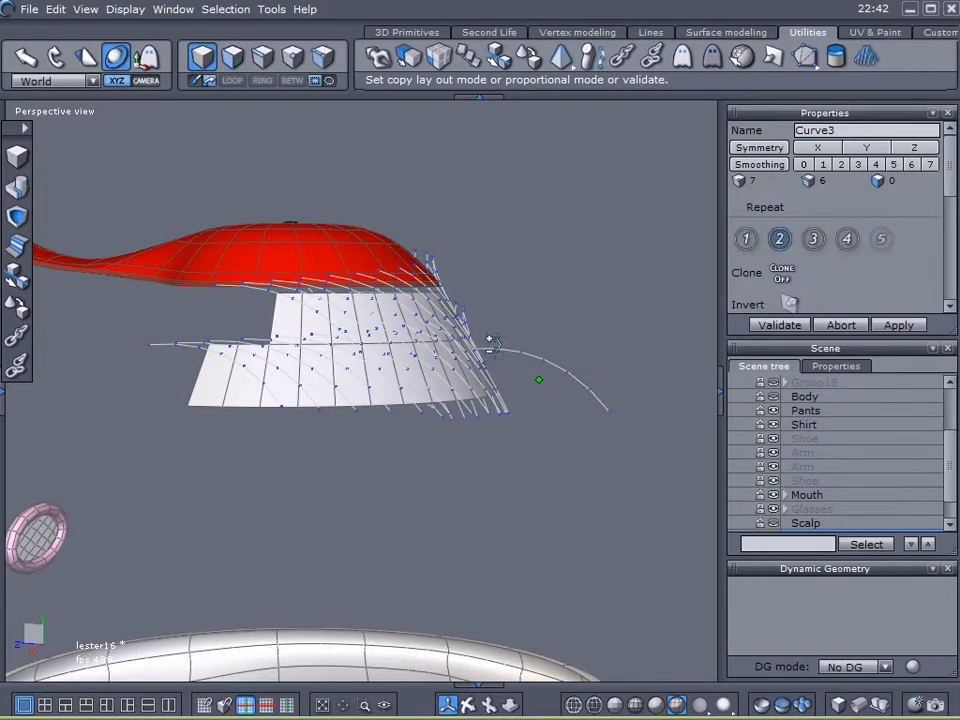
middle_click_drag(487, 306, 553, 217)
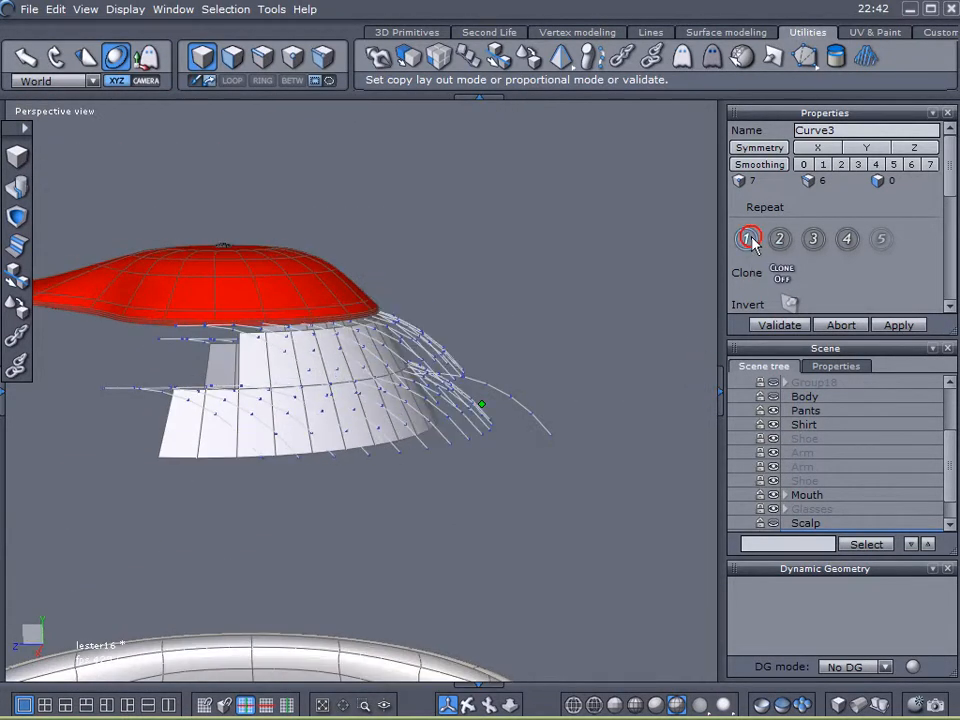
middle_click_drag(503, 342, 480, 330)
left_click(779, 239)
middle_click_drag(561, 342, 374, 335)
left_click(811, 240)
mouse_move(508, 362)
middle_mouse_down()
mouse_move(480, 341)
mouse_move(895, 338)
mouse_move(430, 370)
mouse_move(549, 407)
mouse_move(422, 375)
mouse_move(80, 395)
mouse_move(208, 360)
mouse_move(118, 364)
mouse_move(116, 378)
middle_mouse_up()
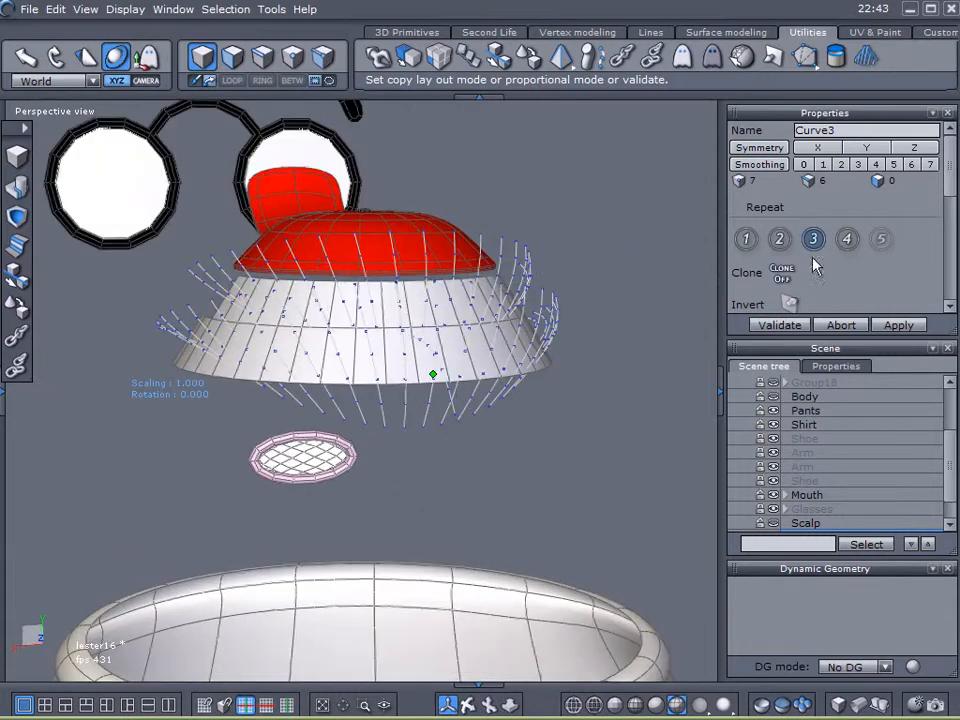
left_click(847, 239)
middle_click_drag(482, 332, 520, 340)
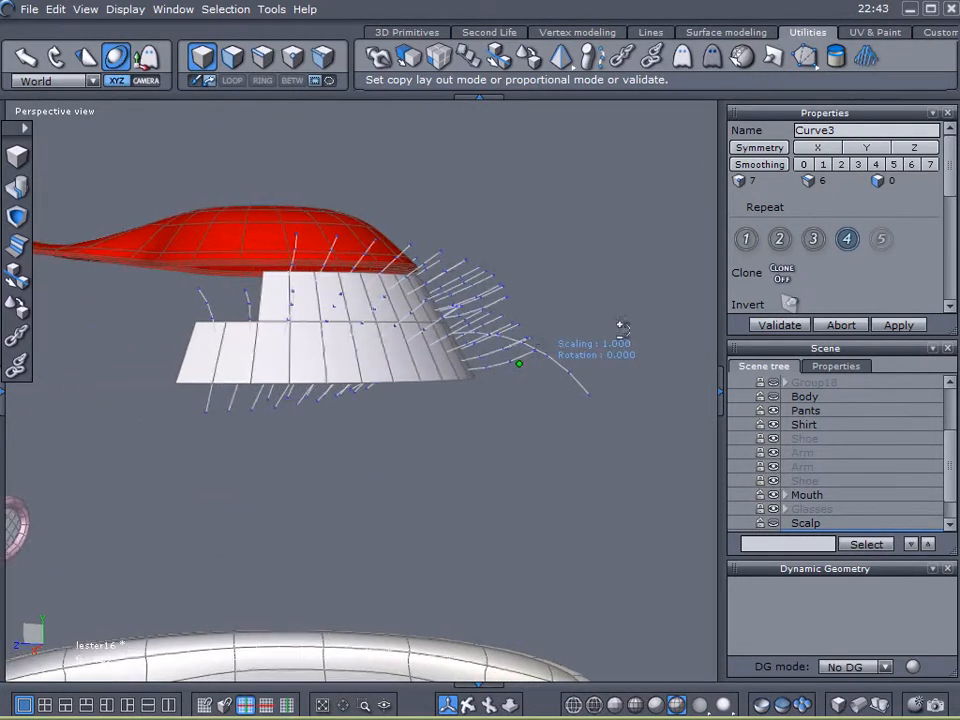
- Set the layout of the Curve3 copies back to repeat mode 1 and validate the copy operation
left_click(745, 239)
middle_click_drag(461, 321, 520, 345)
left_click(788, 330)
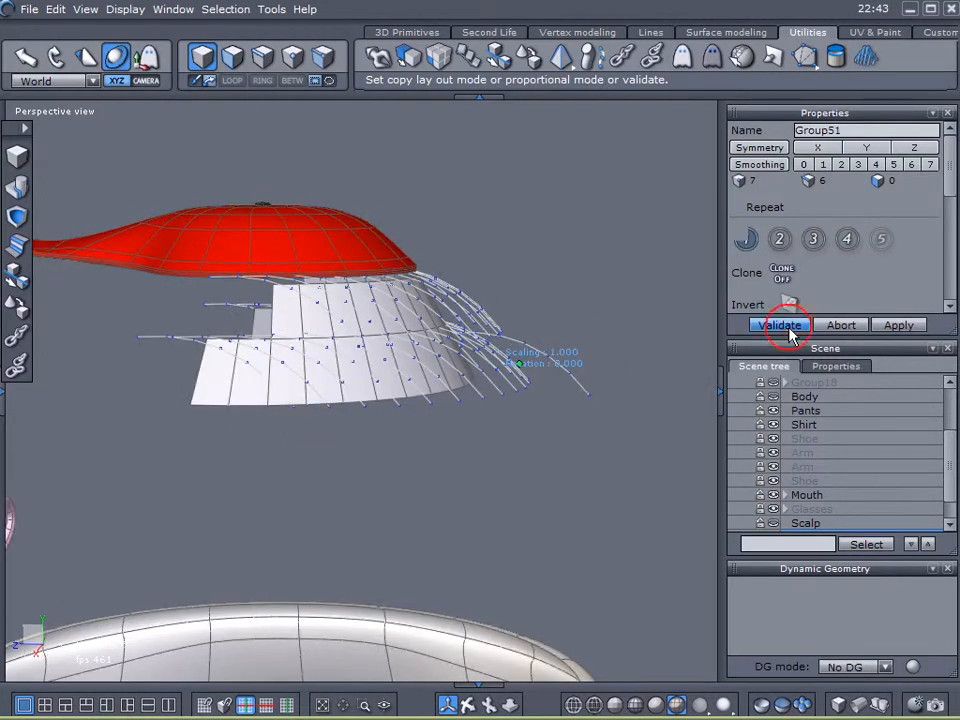
- Hide the Scalp support strip and the original Curve3 so only the copied hair curves remain under the cap
left_click(953, 435)
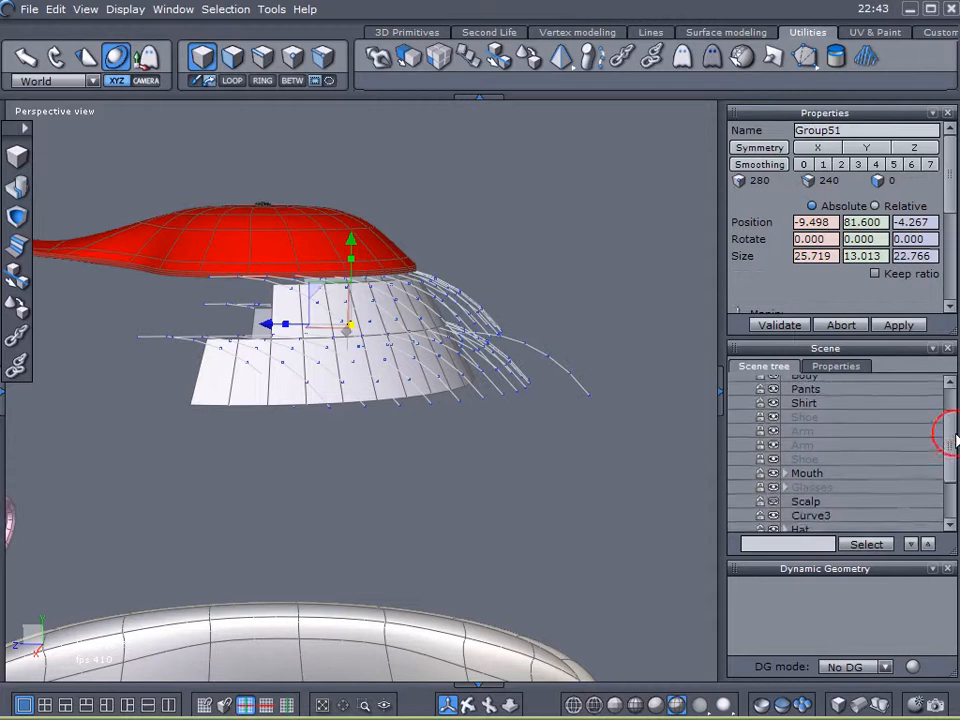
left_click_drag(953, 435, 950, 504)
left_click(773, 511)
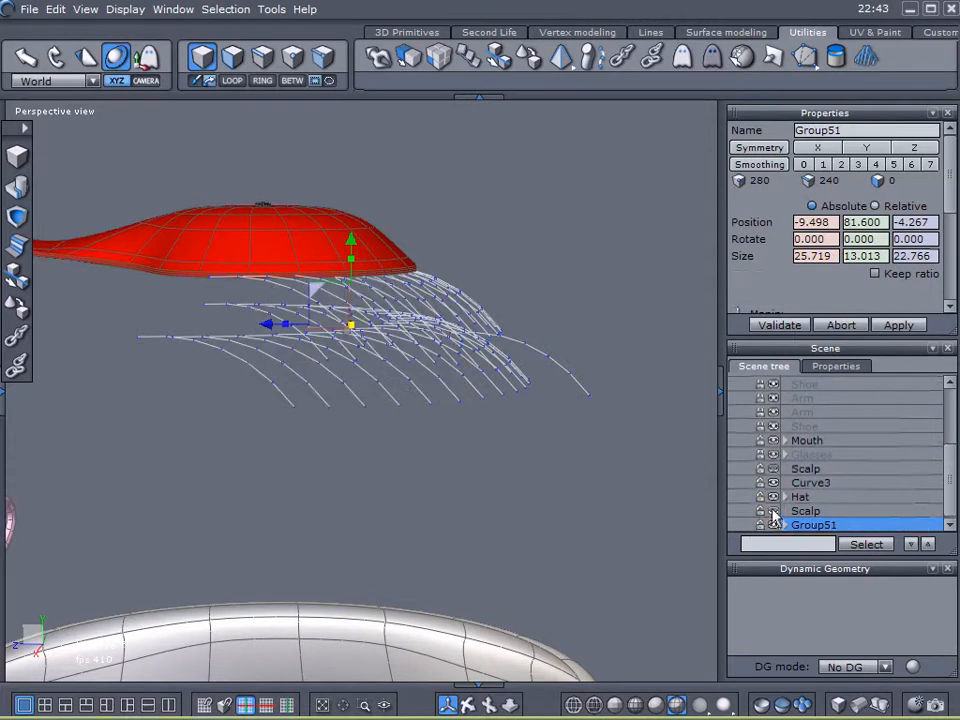
left_click(773, 482)
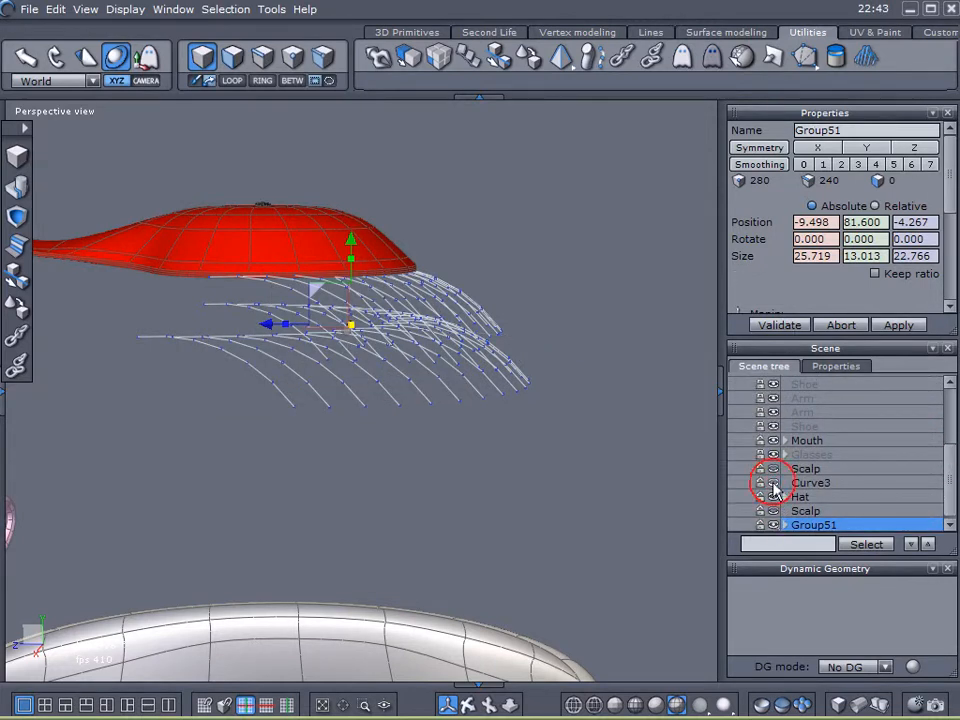
left_click(491, 471)
middle_click_drag(491, 469, 452, 495)
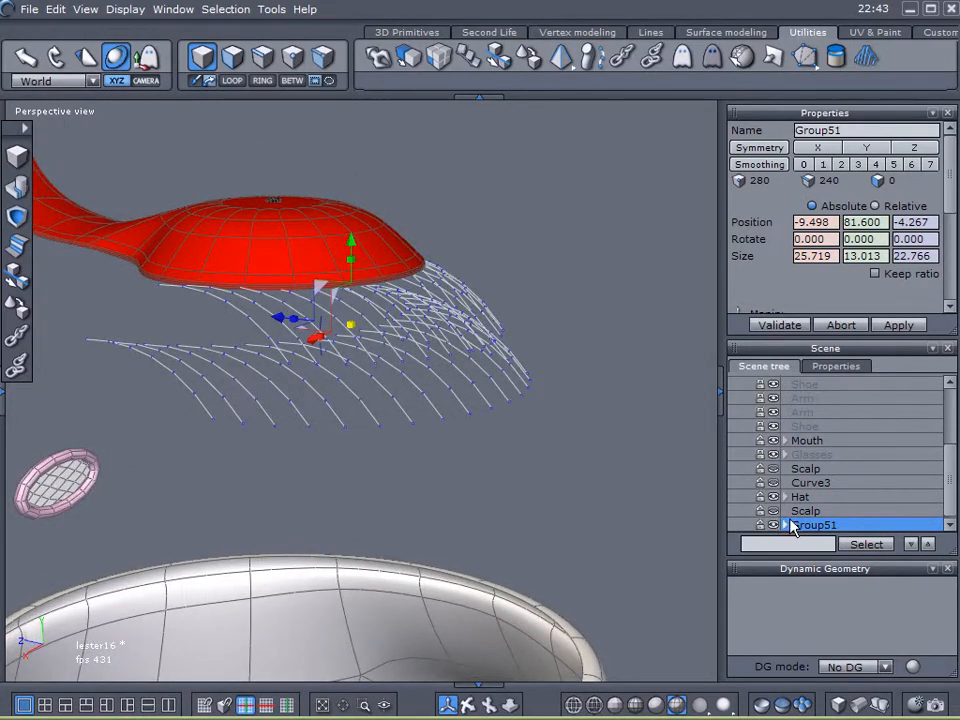
- Lock the remaining scene objects, including Mouth, Glasses, Hat, both Scalps, Curve3, Body, Pants and Shirt, leaving Group51 unlocked and selected
left_click(762, 440)
left_click(759, 457)
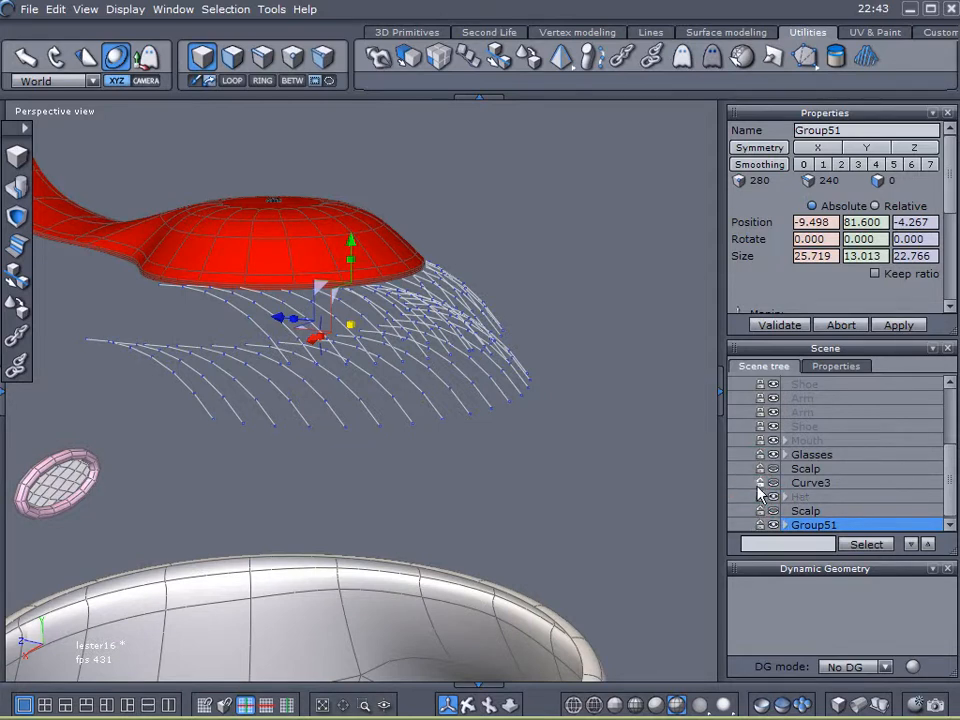
left_click(760, 469)
left_click(760, 455)
left_click_drag(949, 478, 945, 401)
left_click(761, 424)
left_click(761, 410)
left_click(761, 396)
left_click_drag(949, 426, 949, 476)
left_click(813, 525)
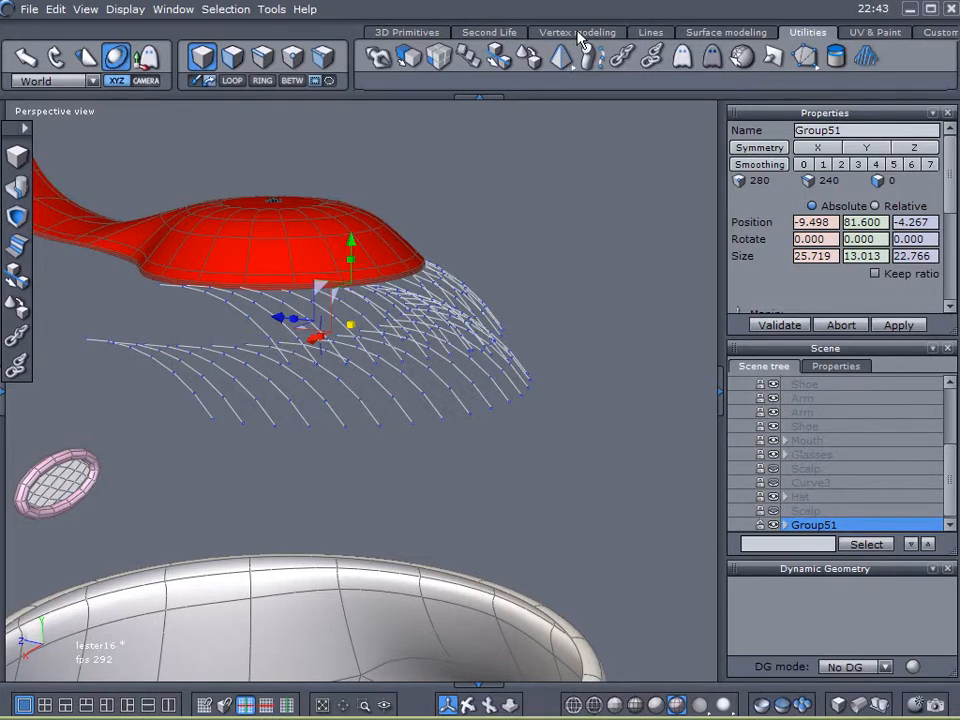
- Thicken the Group51 hair curves into strands with a thickness value of 0.215 and 4 points
left_click(732, 31)
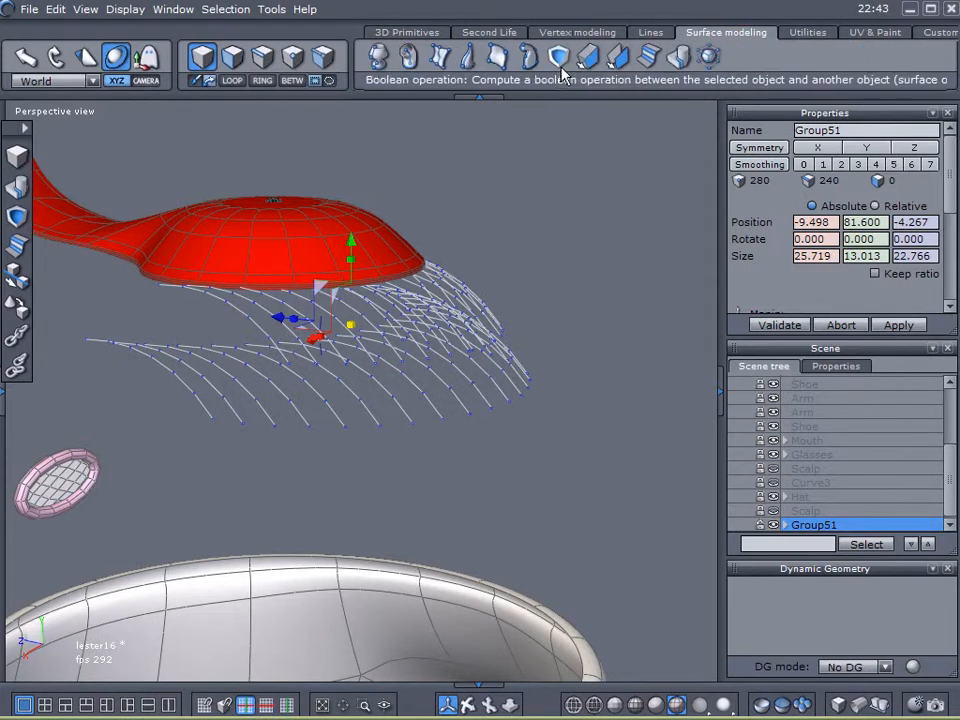
left_click(591, 64)
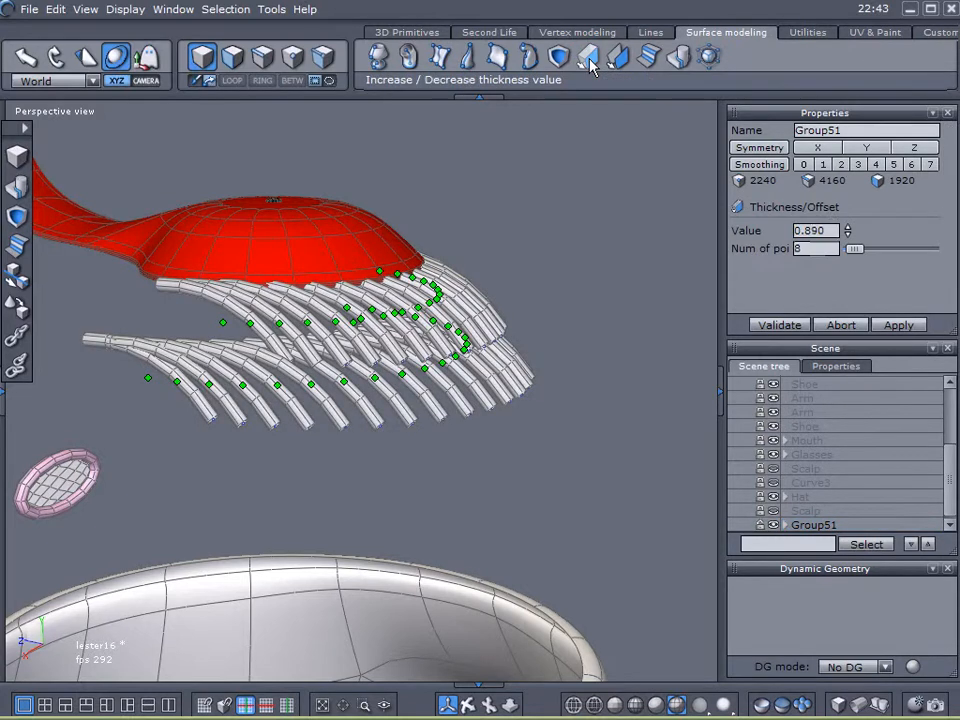
left_click_drag(848, 235, 848, 261)
right_click_drag(594, 328, 606, 336)
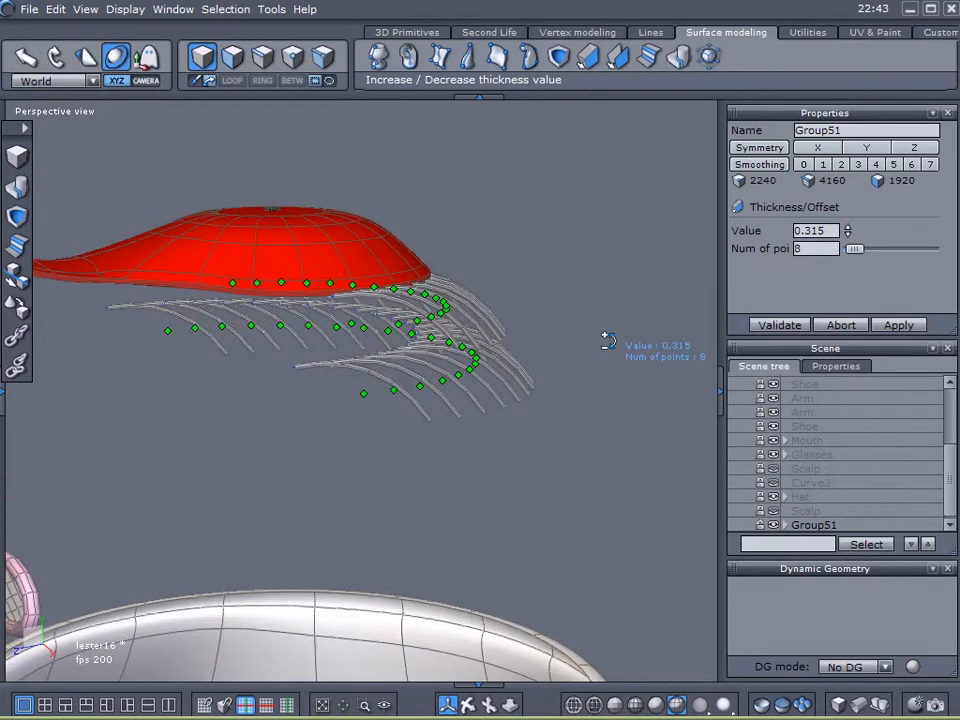
scroll(390, 313, "up", 5)
right_click_drag(404, 312, 222, 341)
type("4")
right_click_drag(600, 265, 708, 290)
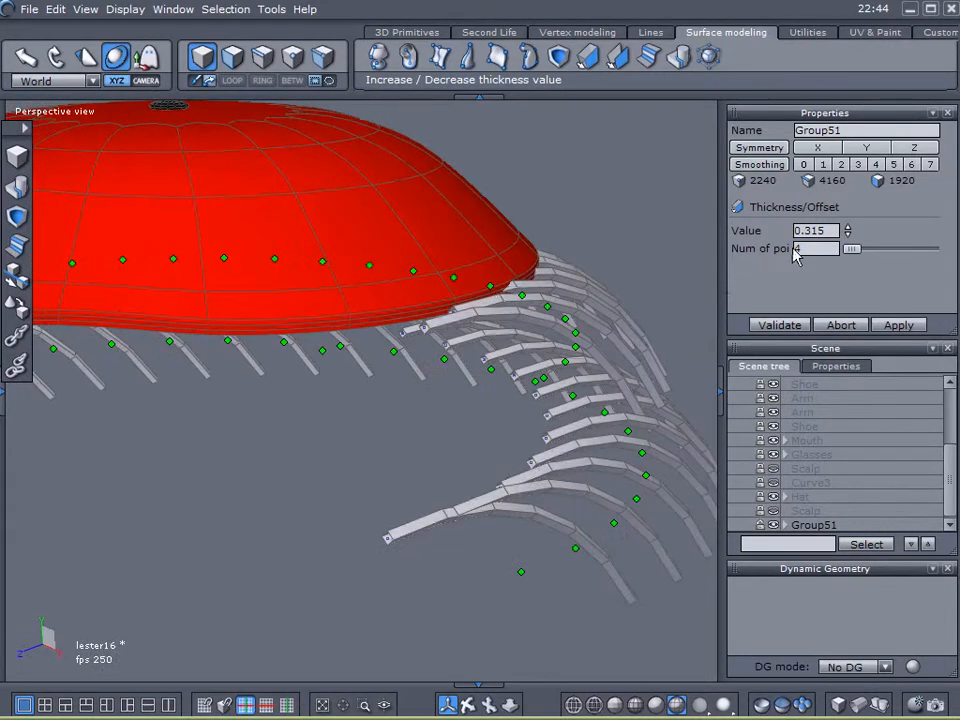
scroll(831, 231, "down", 1)
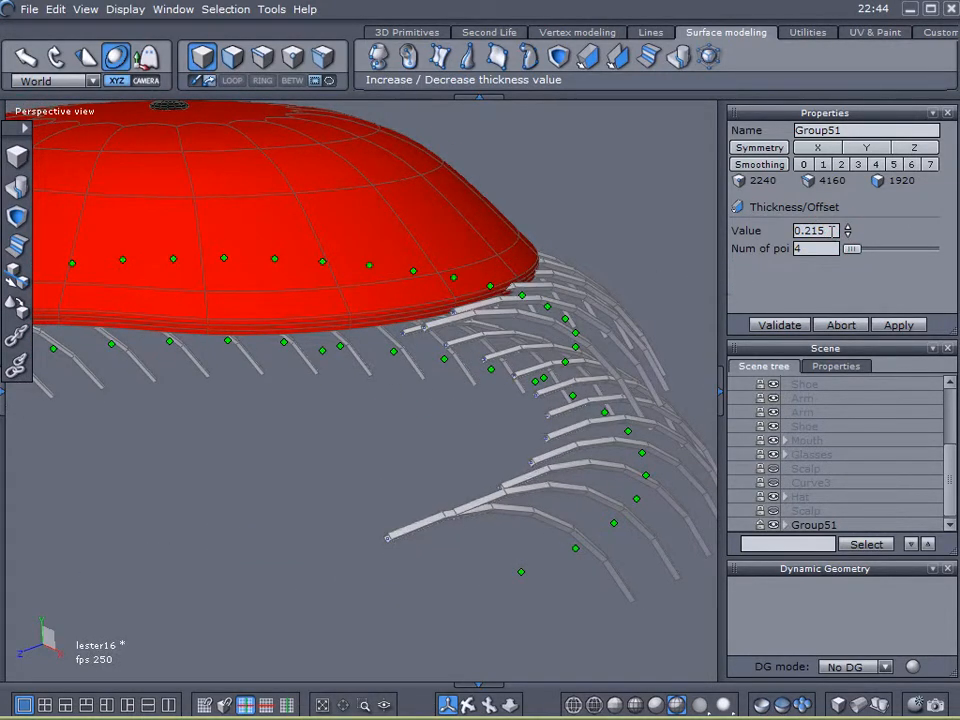
right_click_drag(662, 254, 358, 255)
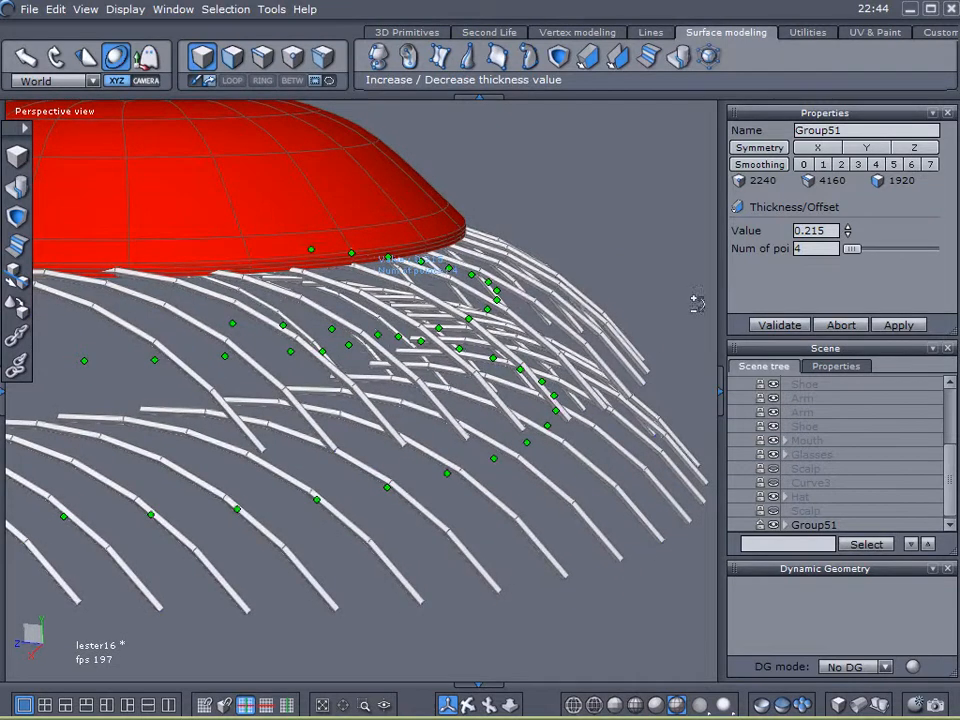
left_click(777, 326)
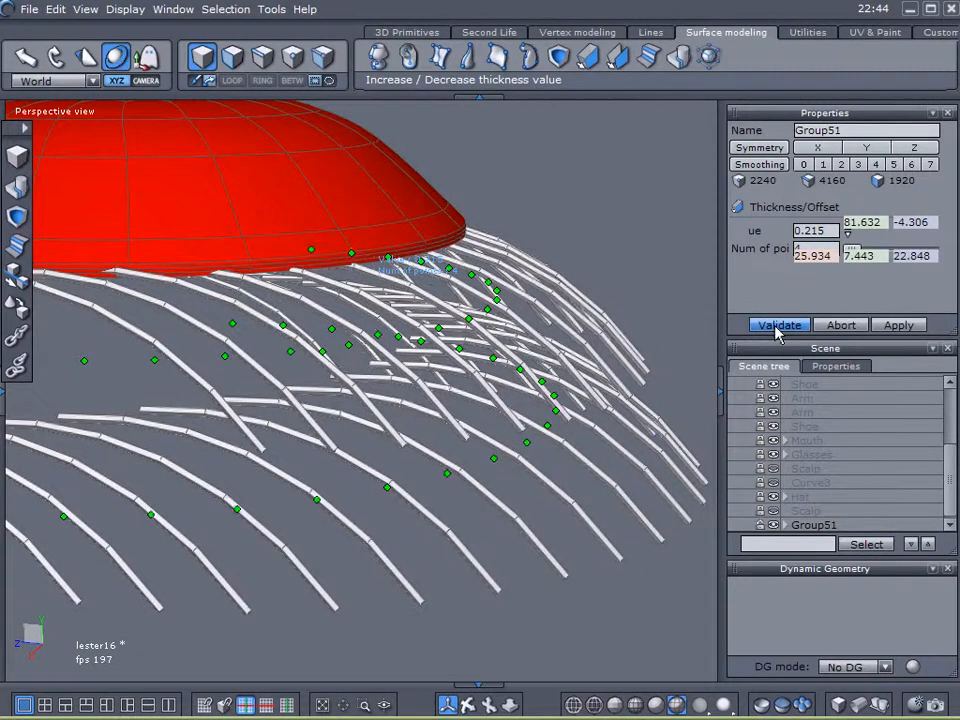
- Close the open ends of all the hair strands in Group51
right_click_drag(288, 316, 567, 323)
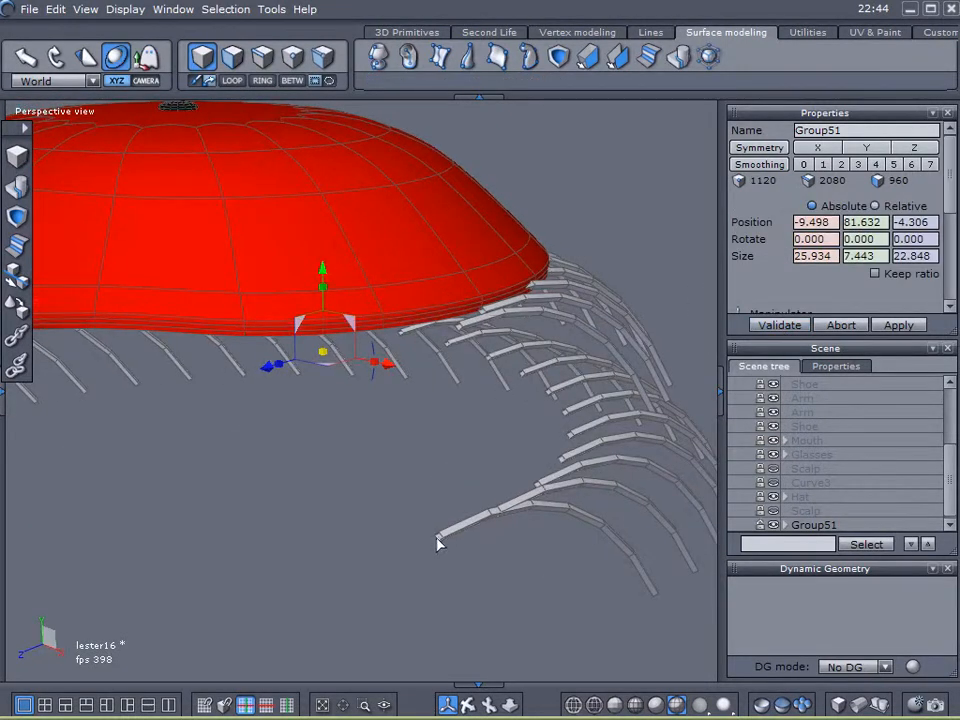
left_click(542, 32)
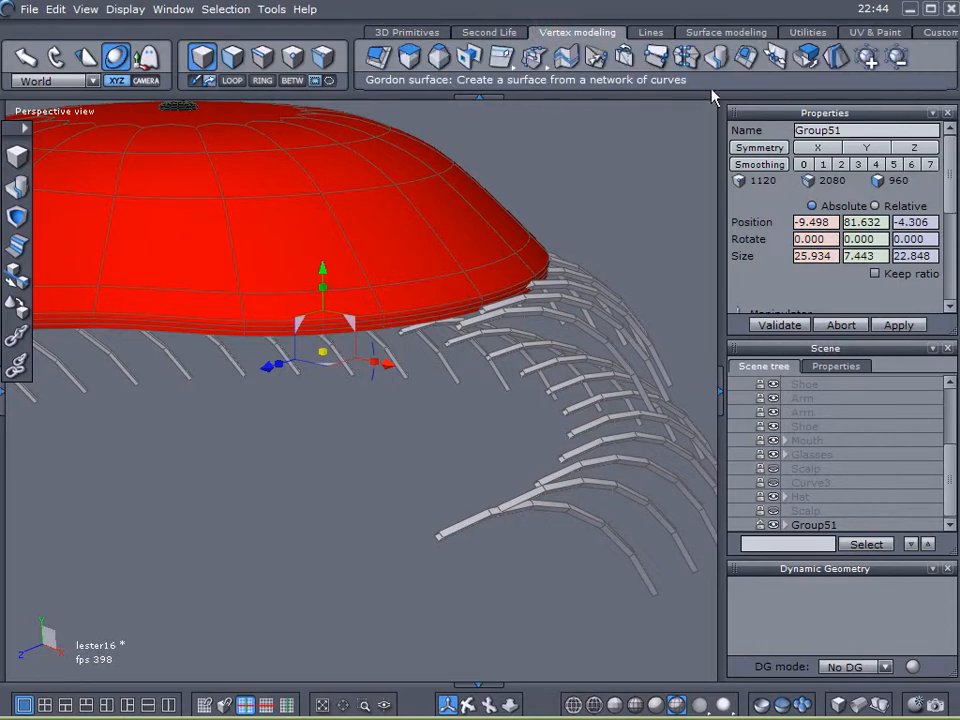
left_click(540, 50)
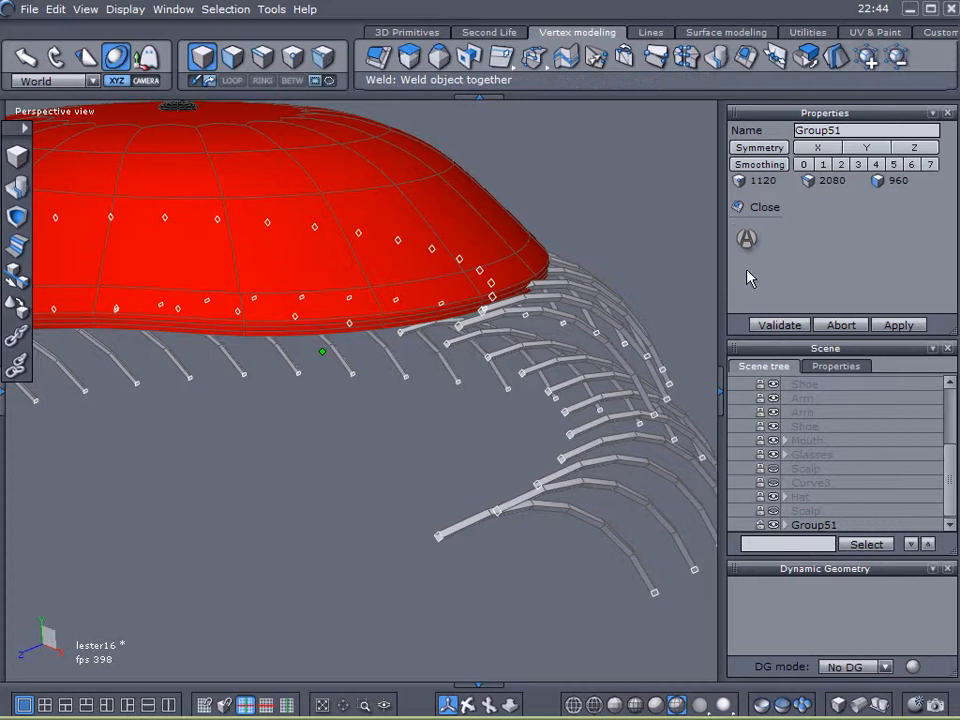
left_click(772, 323)
middle_click_drag(600, 328, 425, 330)
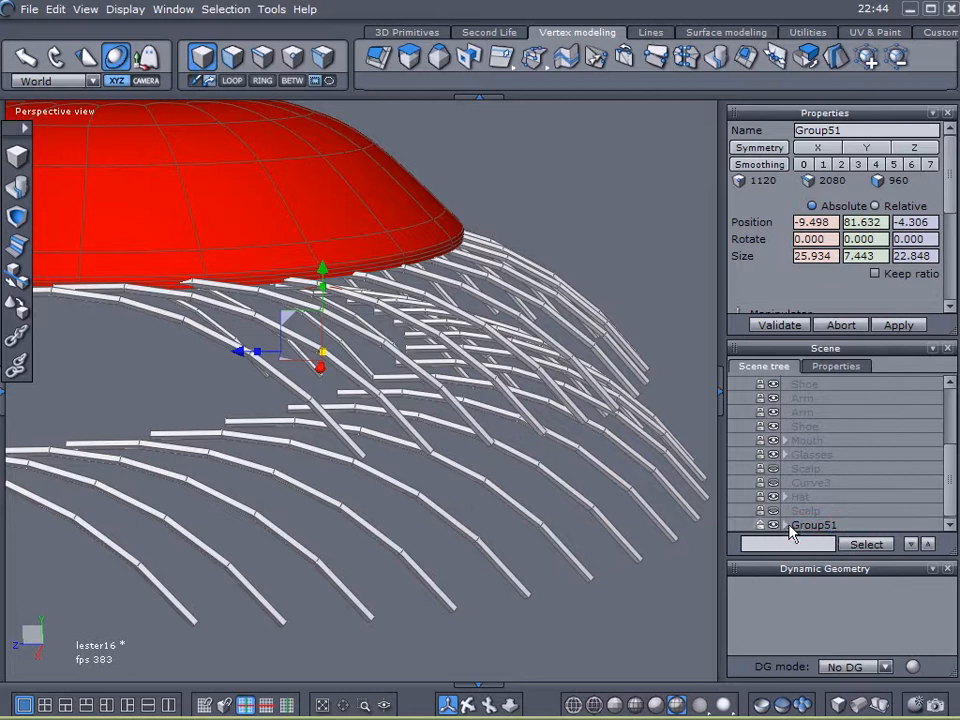
scroll(632, 476, "down", 3)
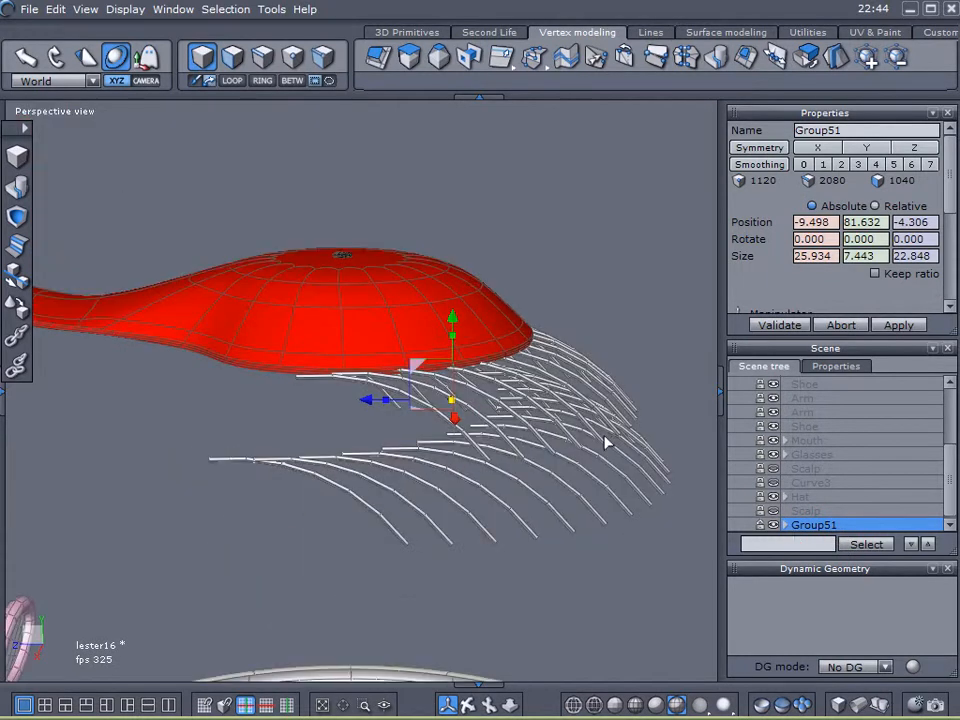
mouse_move(604, 440)
middle_mouse_down()
mouse_move(505, 400)
mouse_move(851, 396)
mouse_move(827, 358)
mouse_move(726, 372)
mouse_move(551, 422)
mouse_move(555, 408)
middle_mouse_up()
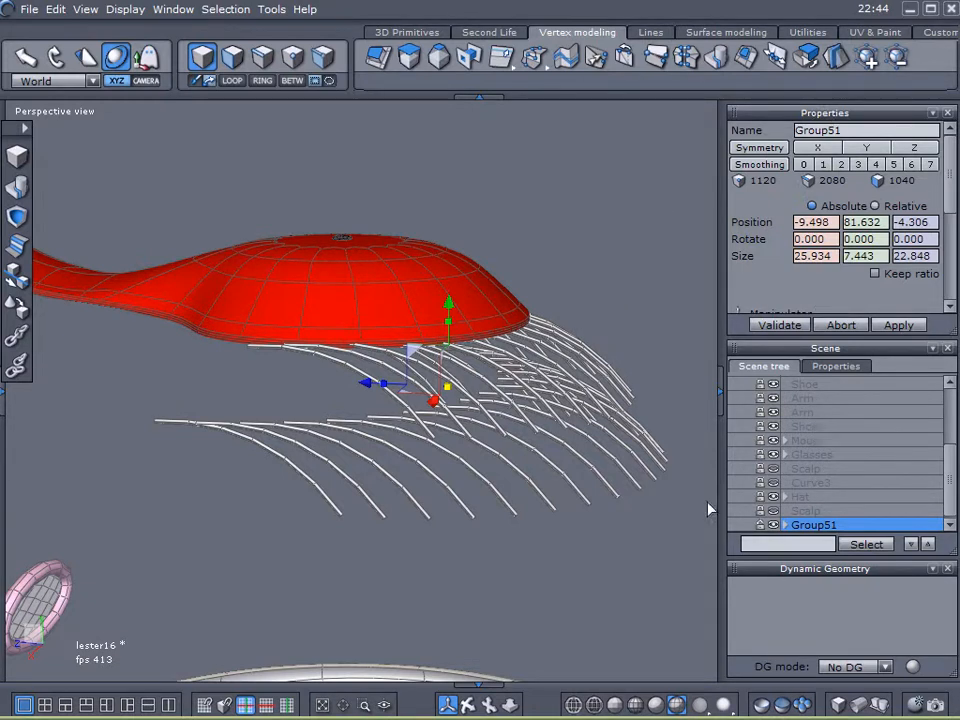
- Increase the smoothing of the Group51 hair strands by one level
left_click(869, 58)
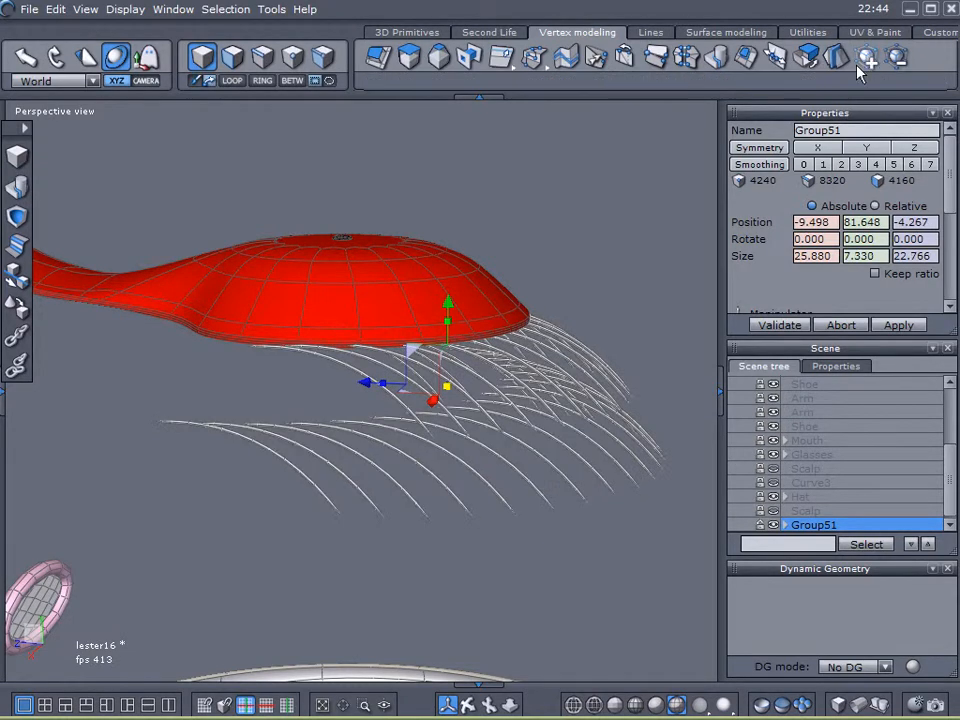
scroll(383, 383, "up", 4)
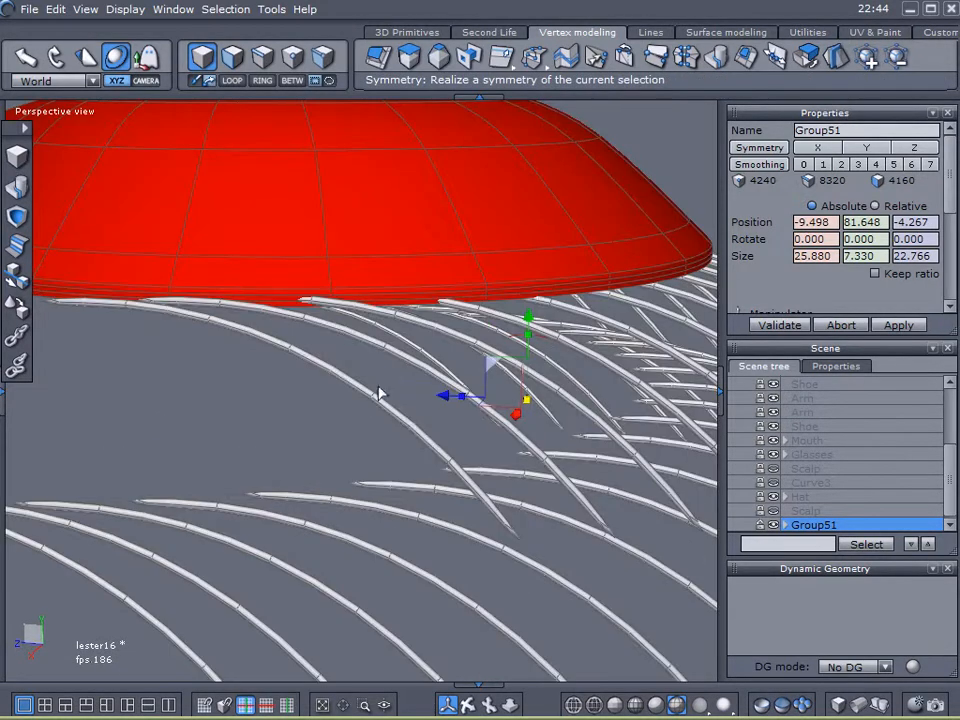
middle_click_drag(435, 424, 526, 394)
middle_click_drag(388, 380, 473, 390)
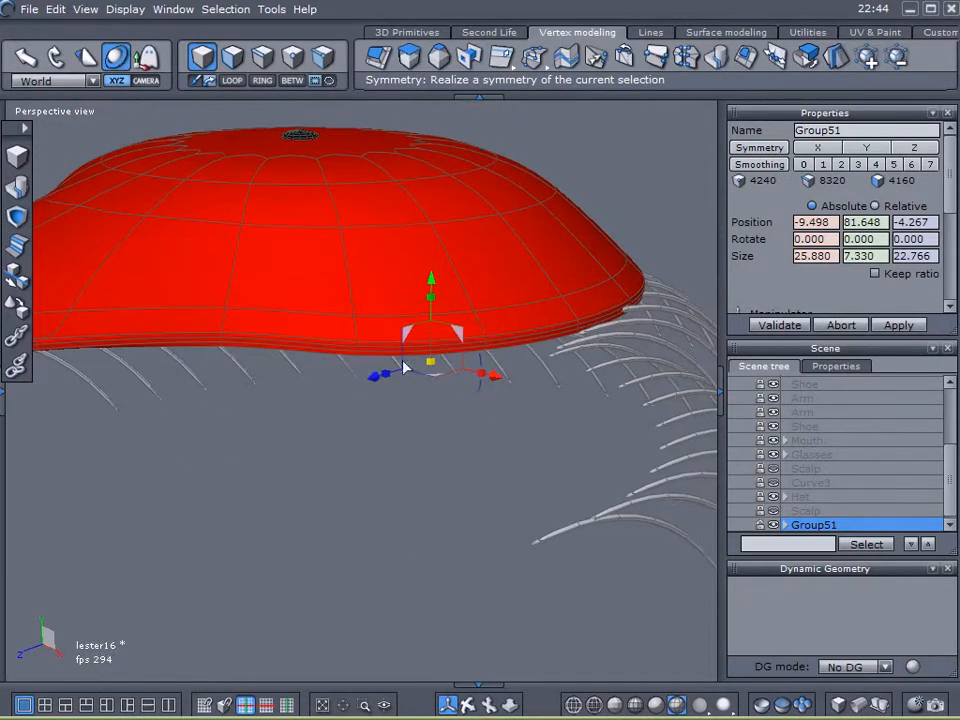
- Create a new material for the Group51 hair strands and set its colour to black
left_click(10, 404)
left_click(158, 456)
left_click(72, 201)
left_click(74, 203)
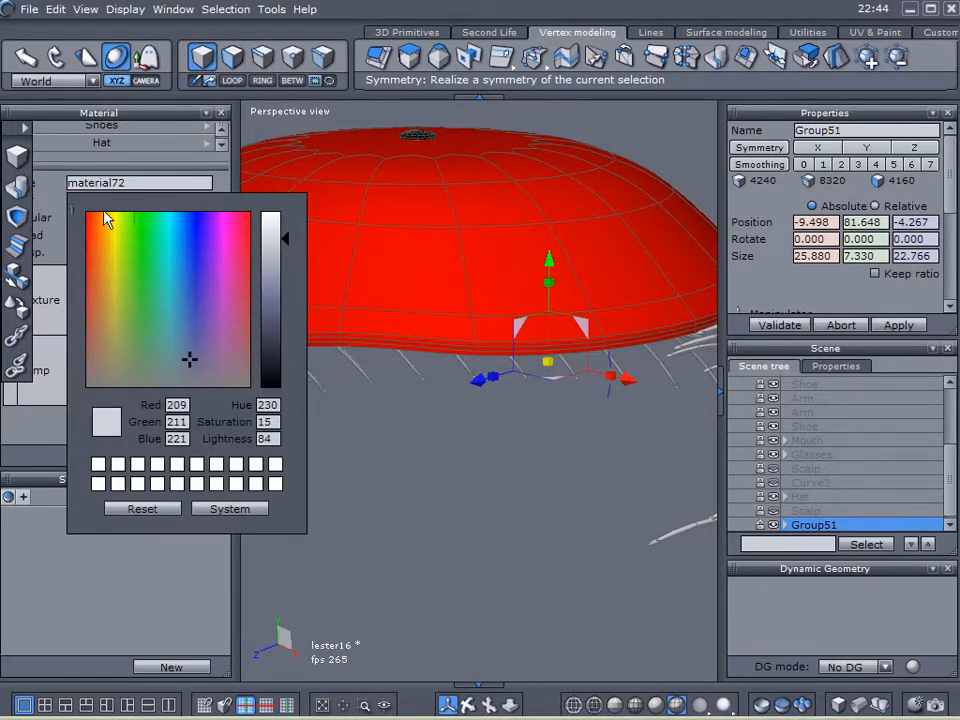
left_click_drag(277, 298, 277, 388)
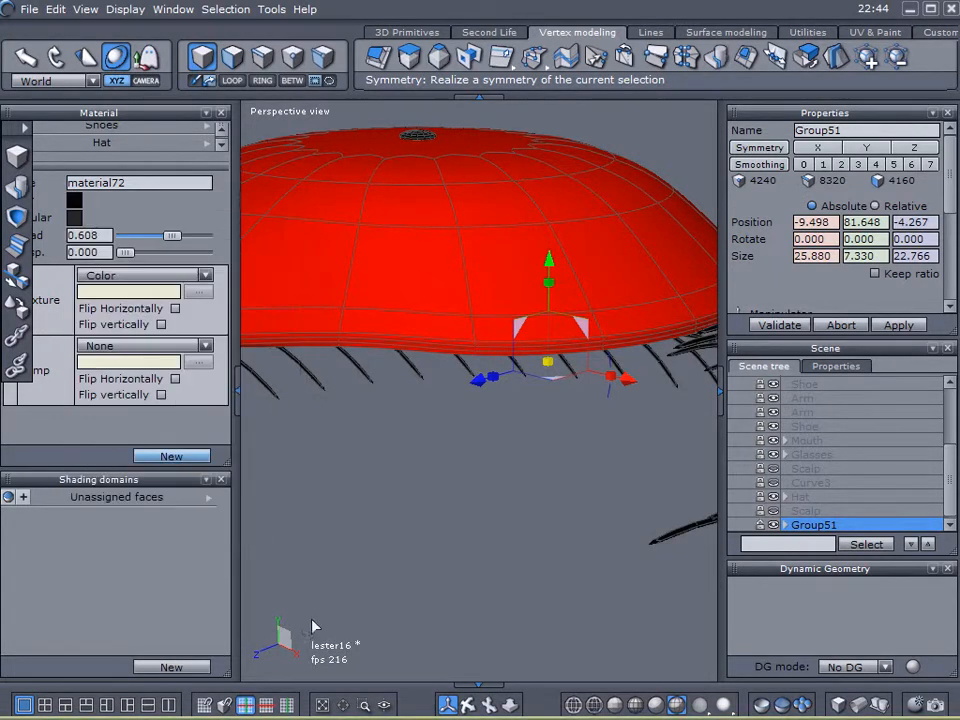
left_click(237, 397)
- Show the Body again beneath the cap and the hair strands
scroll(463, 467, "down", 3)
middle_click_drag(498, 516, 436, 489)
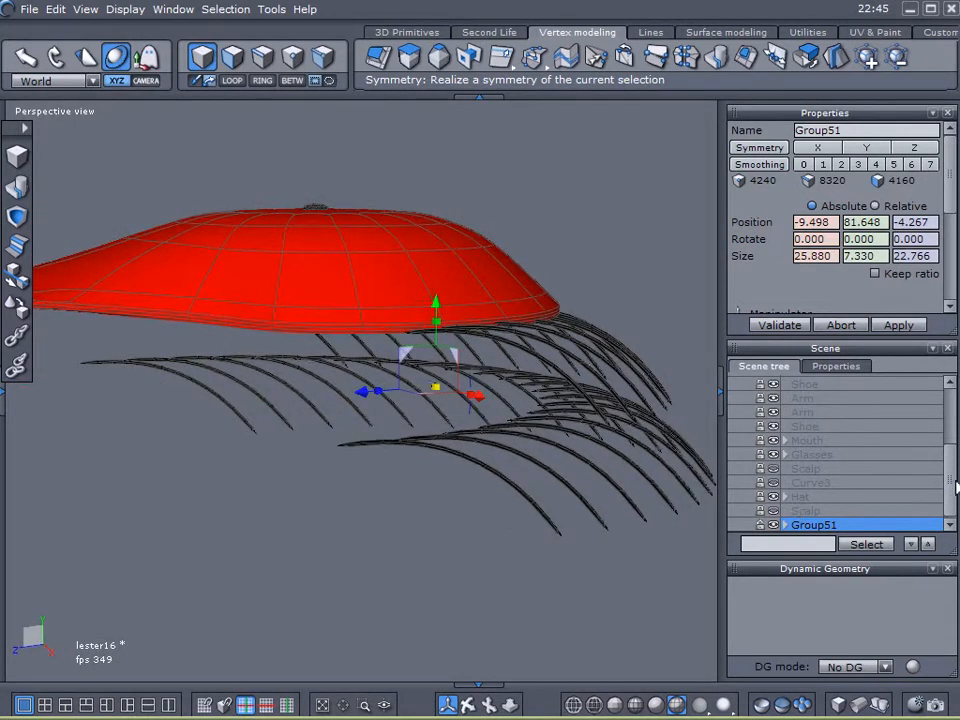
left_click_drag(954, 487, 955, 428)
left_click(774, 397)
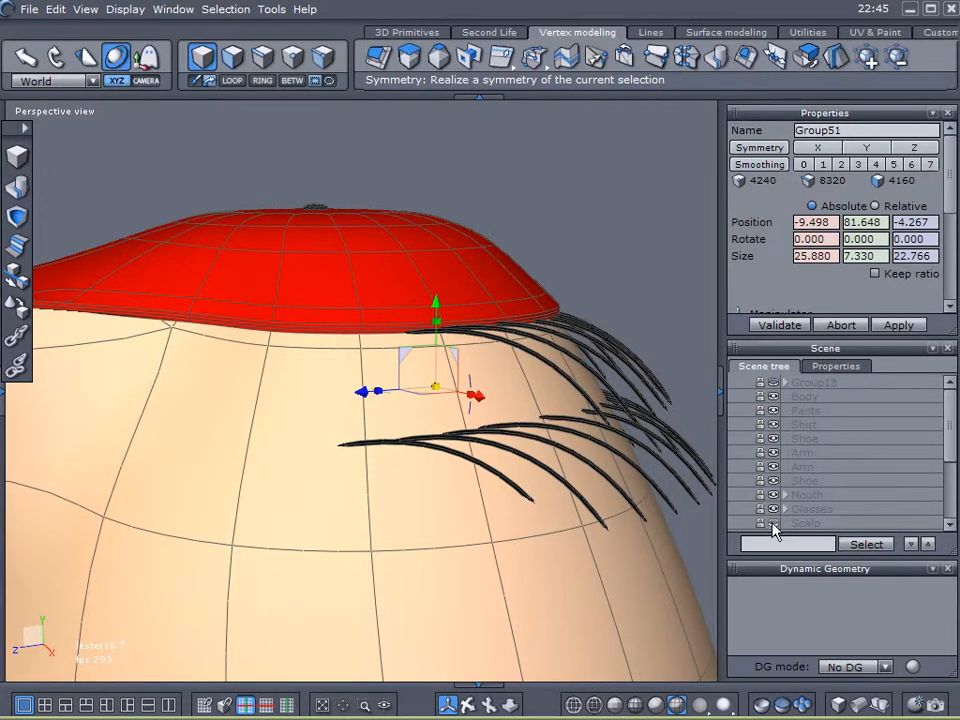
left_click_drag(945, 424, 944, 505)
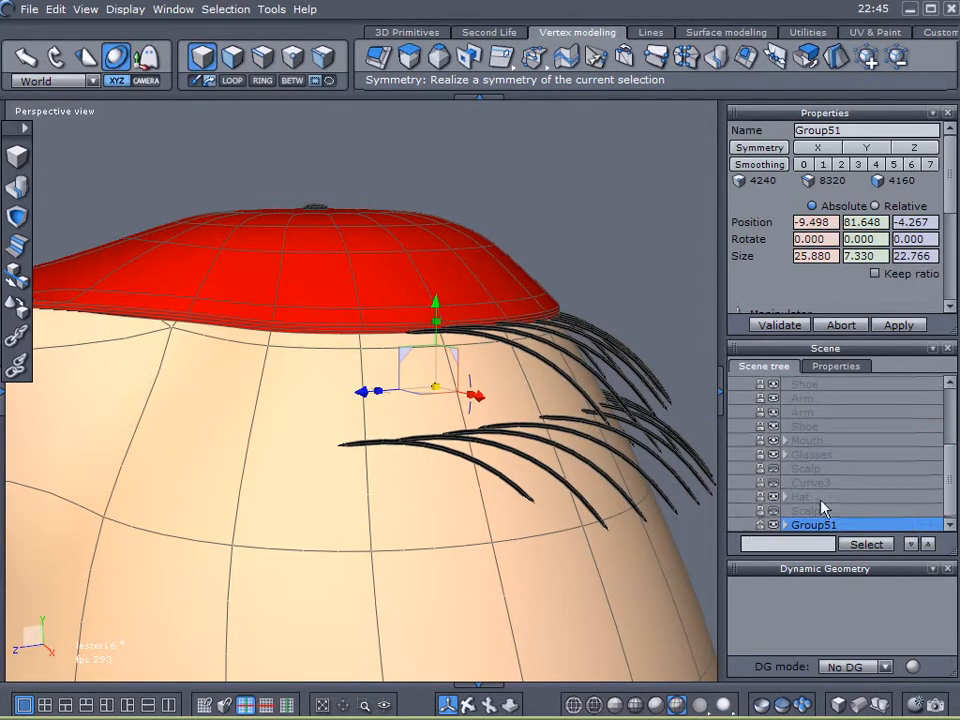
scroll(619, 462, "down", 5)
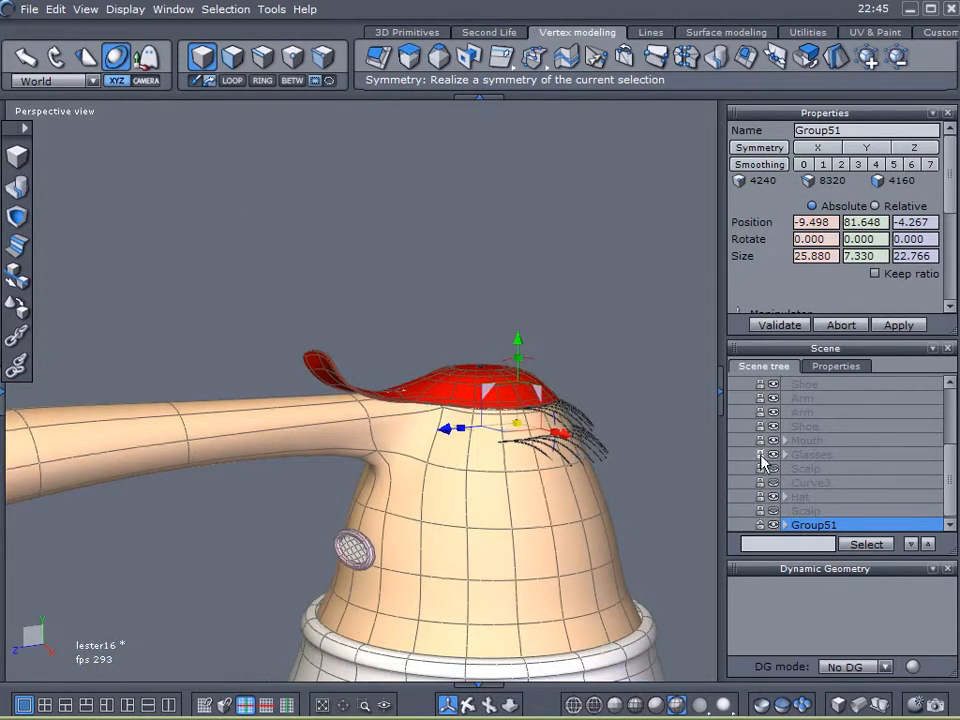
- Deselect everything and display the character smooth-shaded without wireframe lines
scroll(403, 468, "down", 5)
right_click_drag(403, 468, 437, 406)
left_click(822, 604)
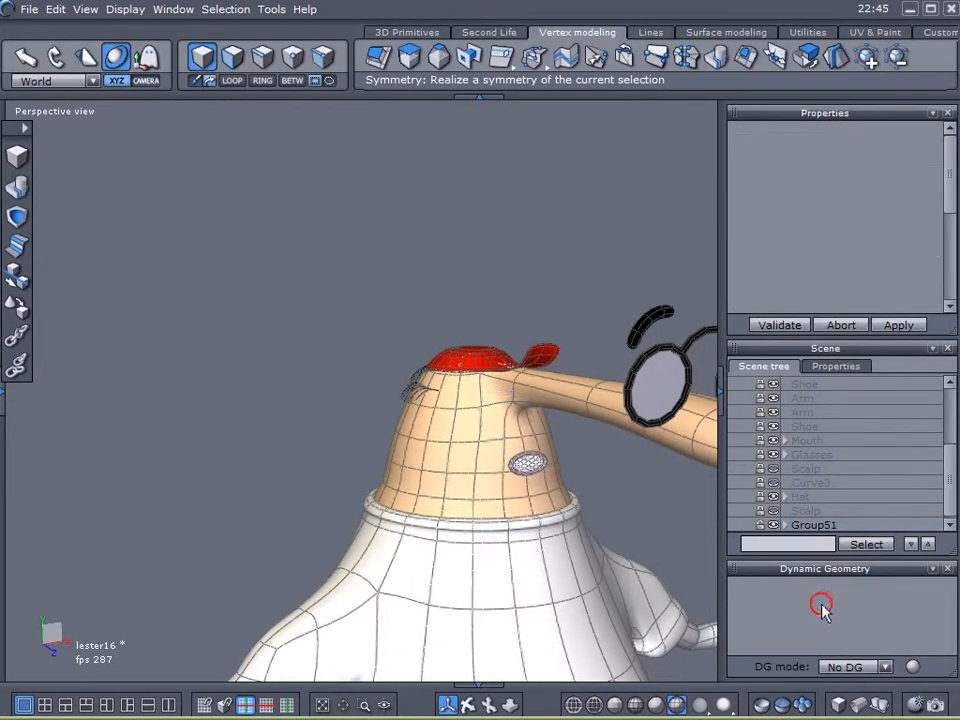
left_click(655, 708)
mouse_move(570, 488)
middle_mouse_down()
mouse_move(556, 471)
mouse_move(407, 431)
middle_mouse_up()
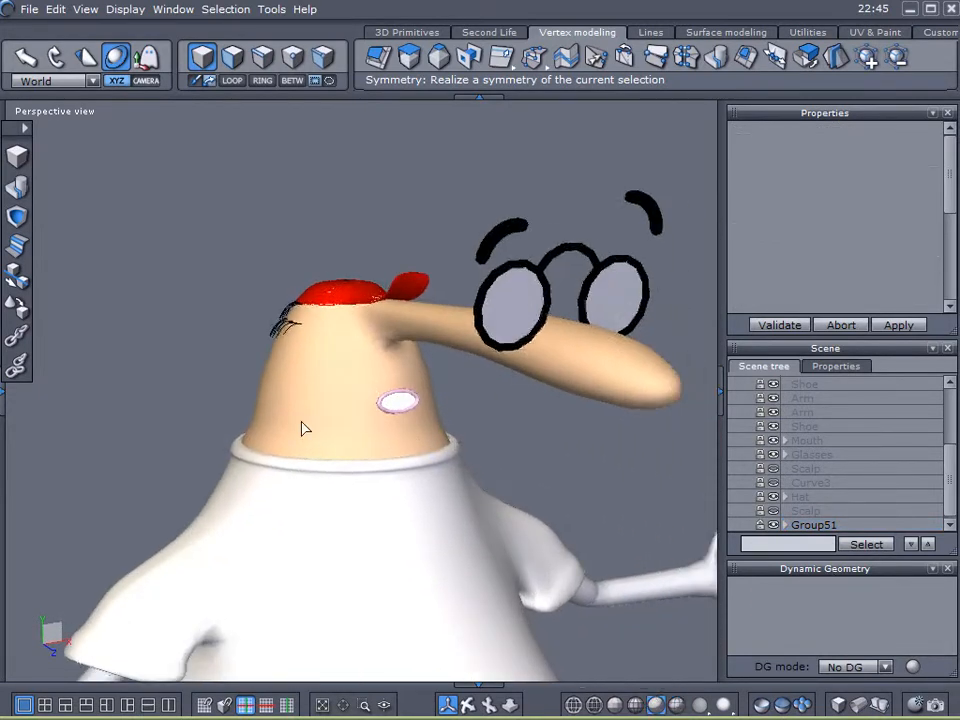
- Examine the black hair strands under the red cap from the side and the back of the head
right_click_drag(407, 431, 485, 384)
scroll(418, 343, "up", 5)
scroll(418, 343, "up", 4)
right_click_drag(407, 413, 355, 226)
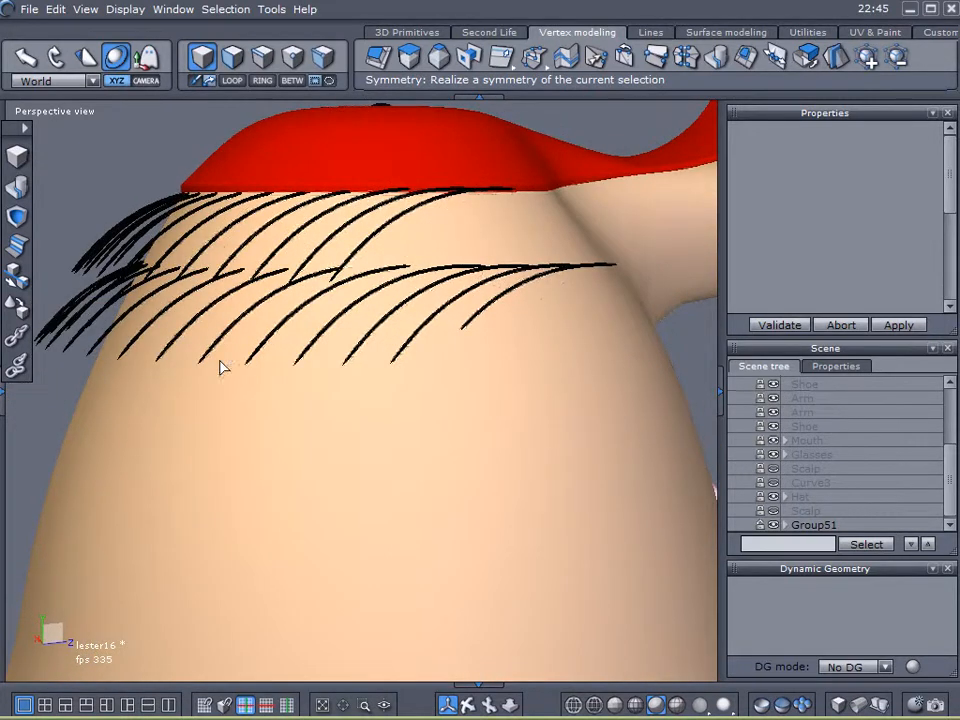
right_click_drag(313, 403, 610, 402)
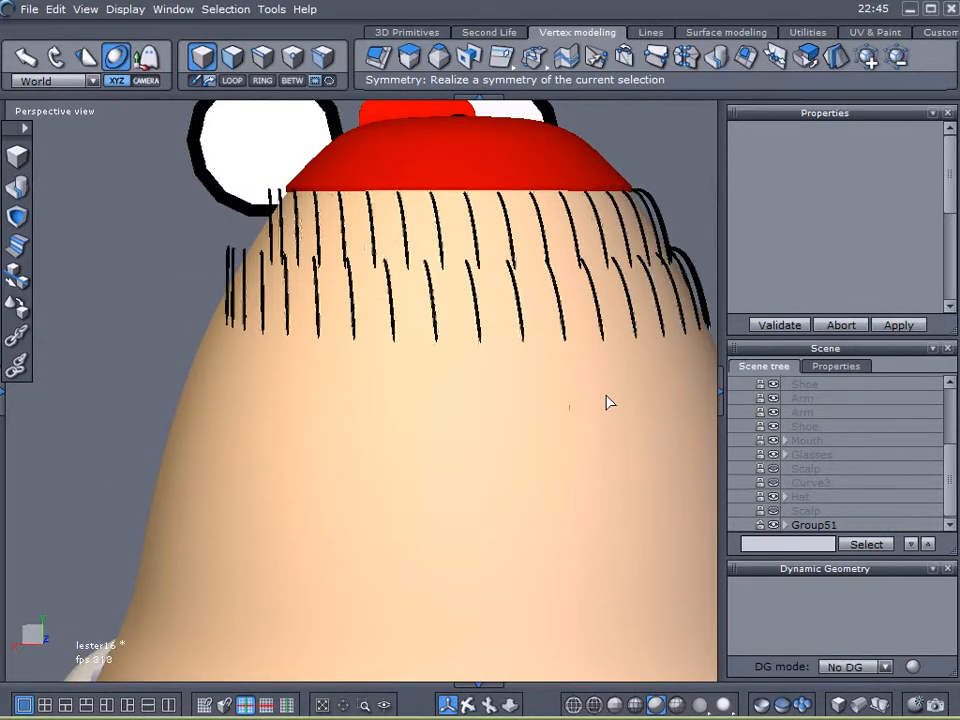
right_click_drag(503, 385, 190, 388)
scroll(290, 384, "down", 8)
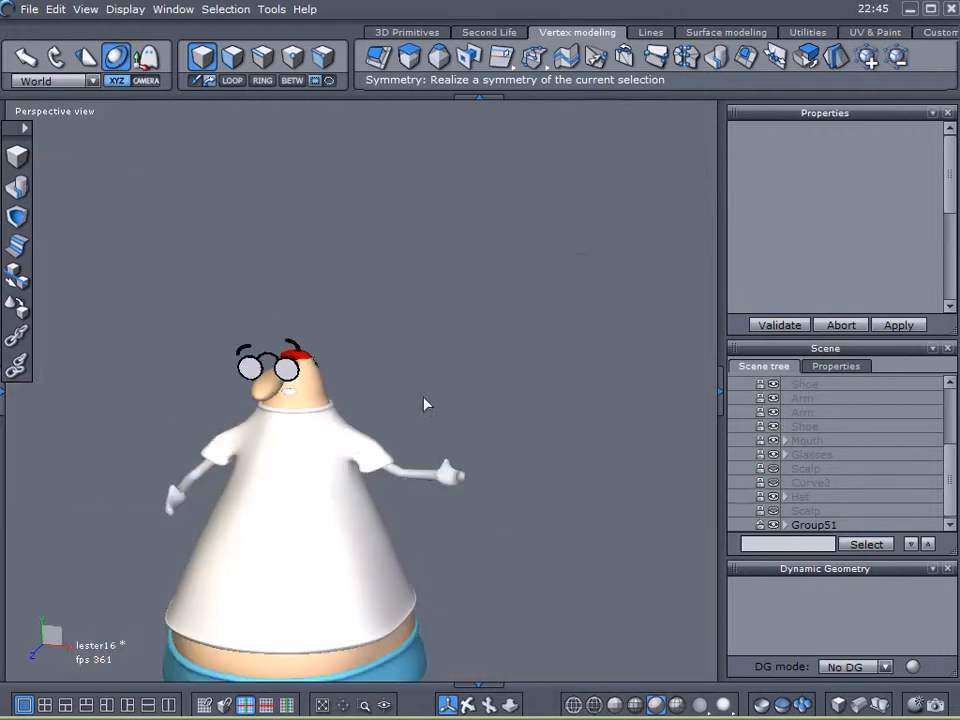
- Show Group18 again and compare that character with the current one from several angles
left_click_drag(955, 463, 955, 395)
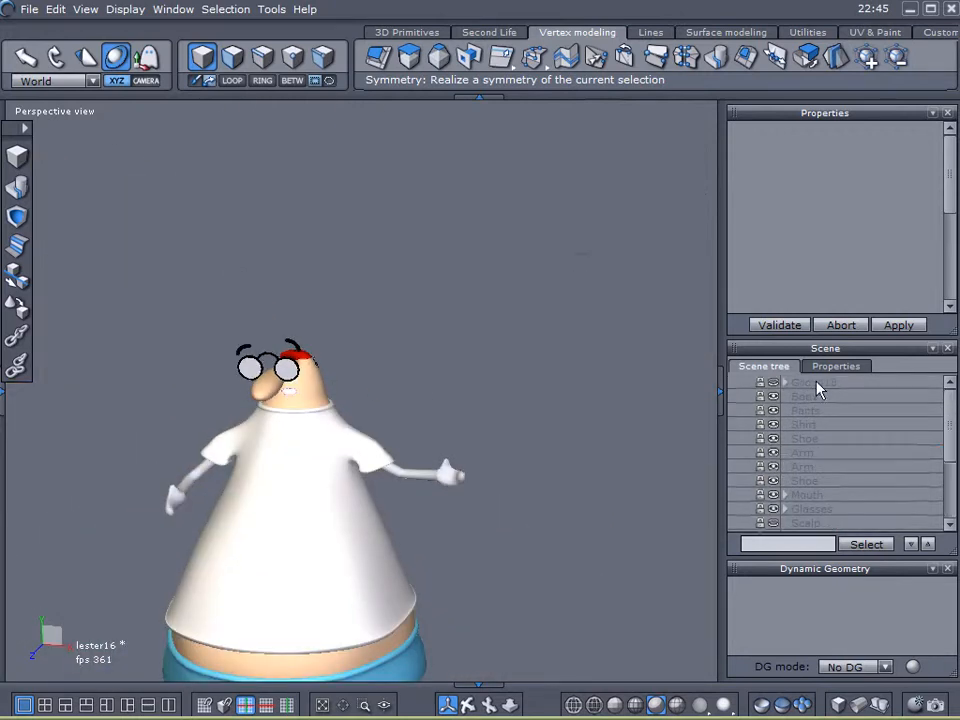
left_click(777, 381)
middle_click_drag(567, 455, 476, 387)
right_click_drag(476, 390, 613, 377)
scroll(536, 376, "down", 3)
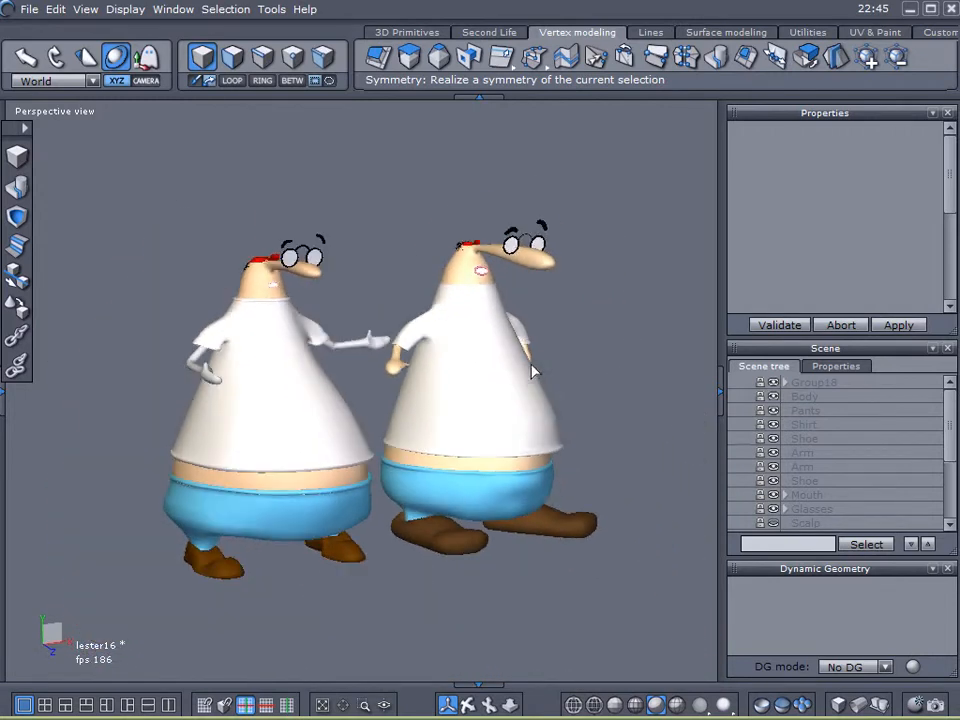
right_click_drag(570, 399, 398, 428)
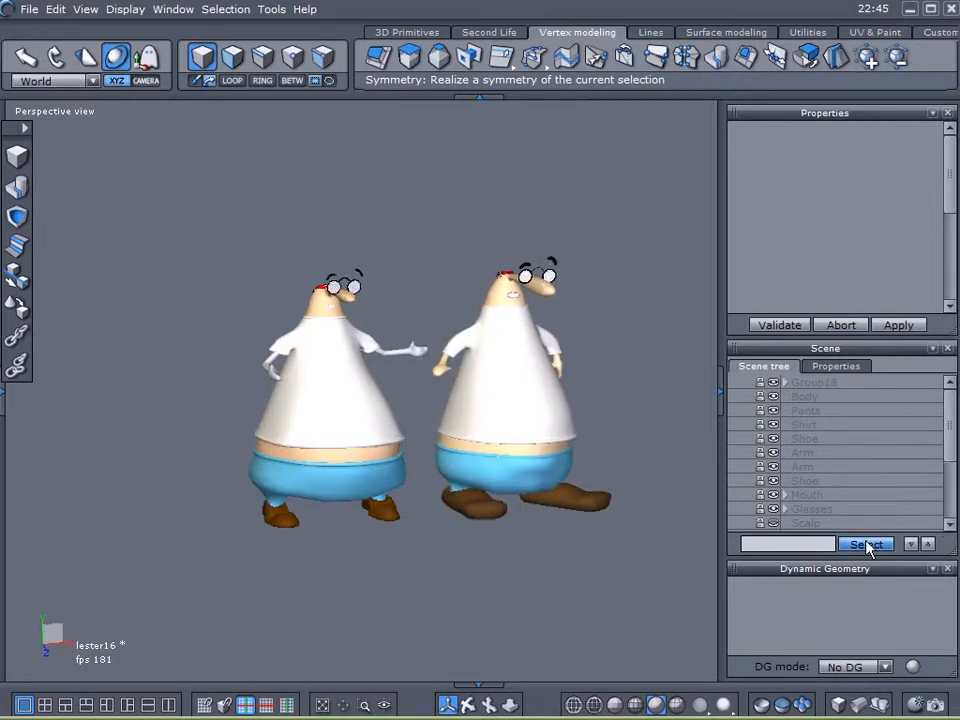
- Display the vertical grid behind the character's head and load the character sketch image onto it as background
left_click(840, 367)
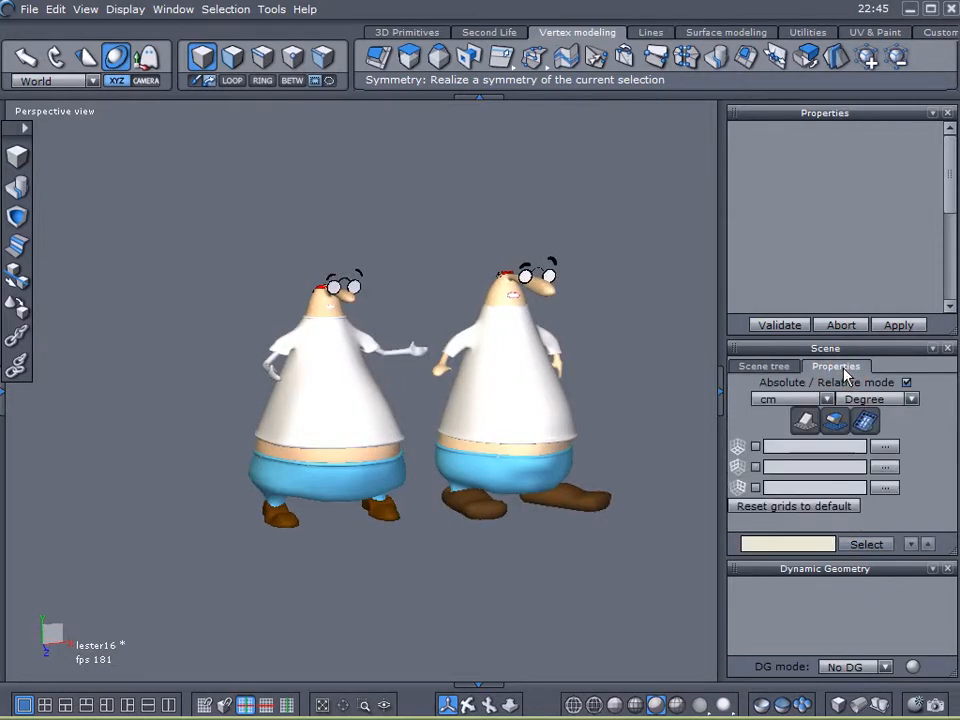
left_click(738, 450)
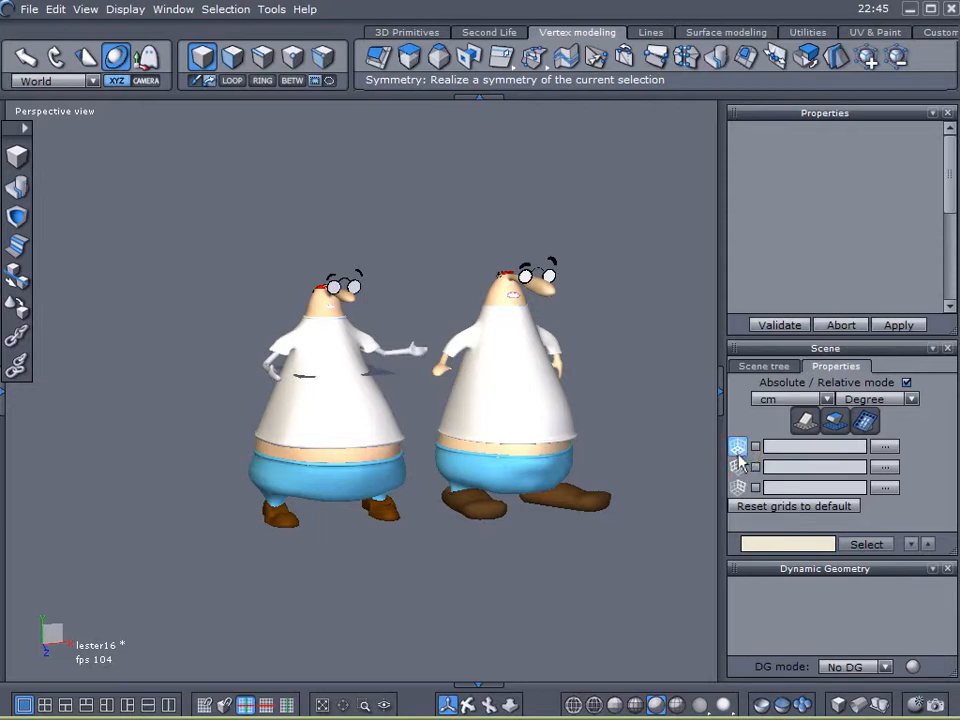
left_click(738, 466)
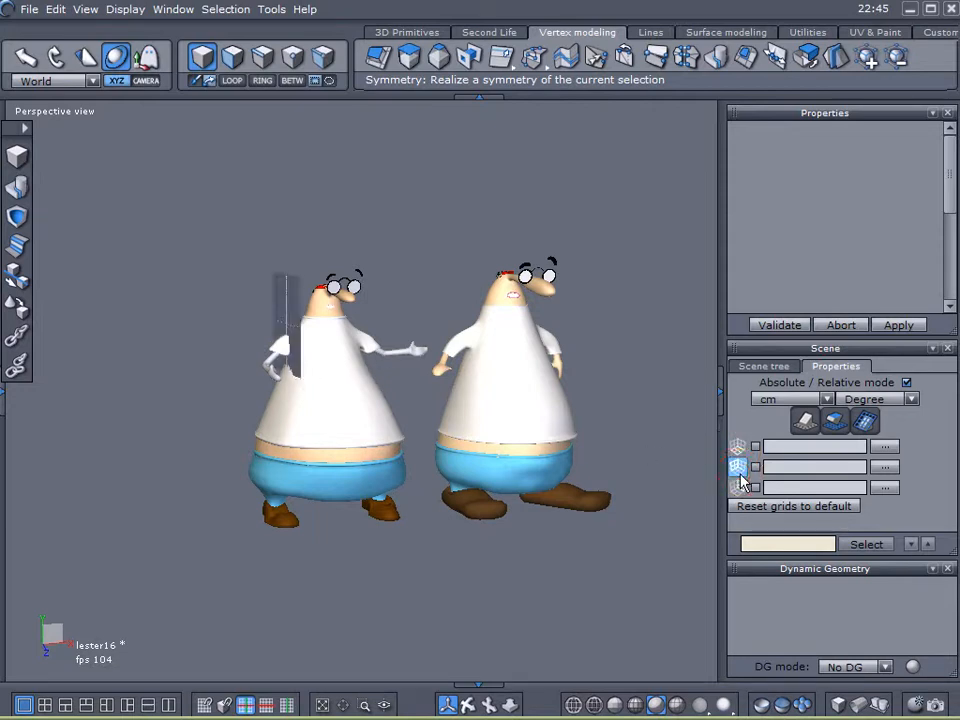
left_click(738, 487)
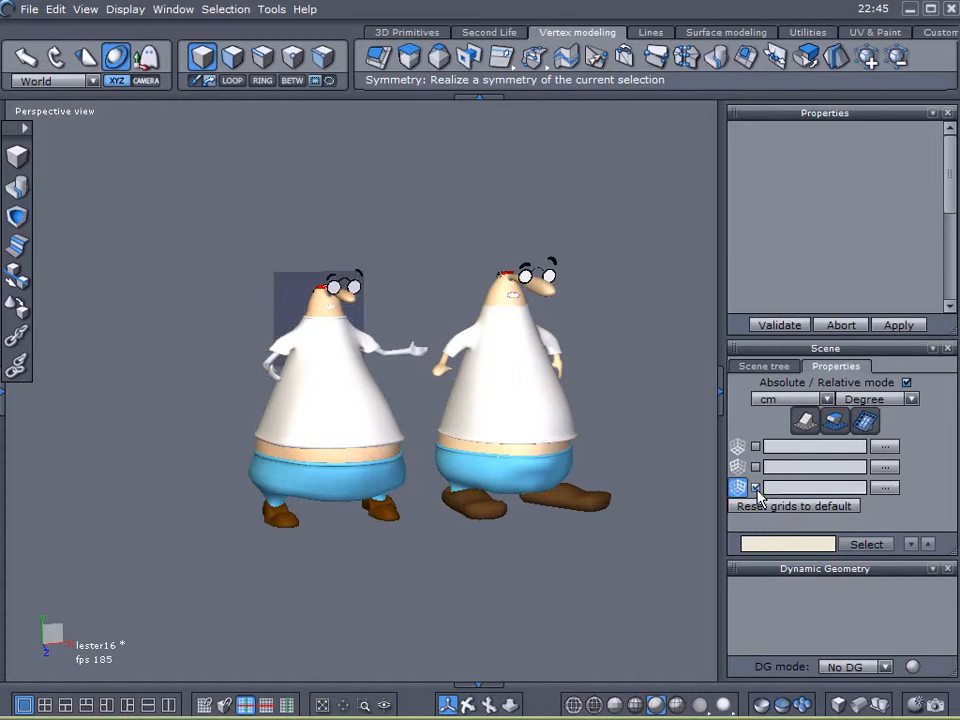
left_click(886, 488)
left_click(243, 263)
left_click(570, 398)
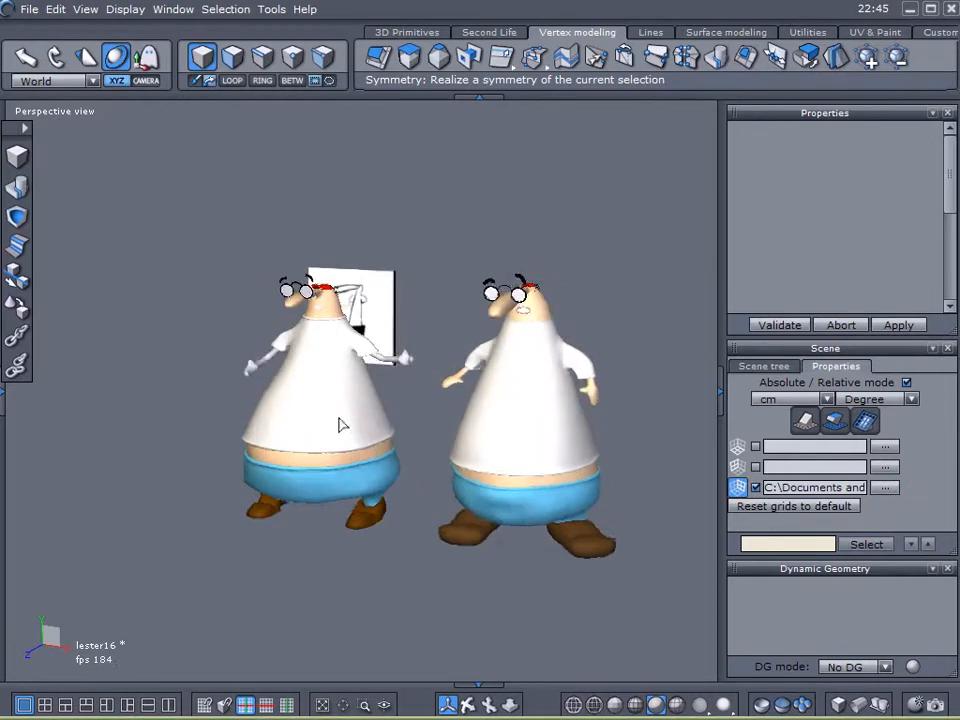
- Inspect the sketch image behind the character and compare both characters against it
scroll(338, 425, "up", 8)
scroll(338, 425, "down", 8)
left_click_drag(381, 367, 389, 345, "alt")
scroll(389, 345, "up", 5)
middle_click_drag(400, 355, 378, 379)
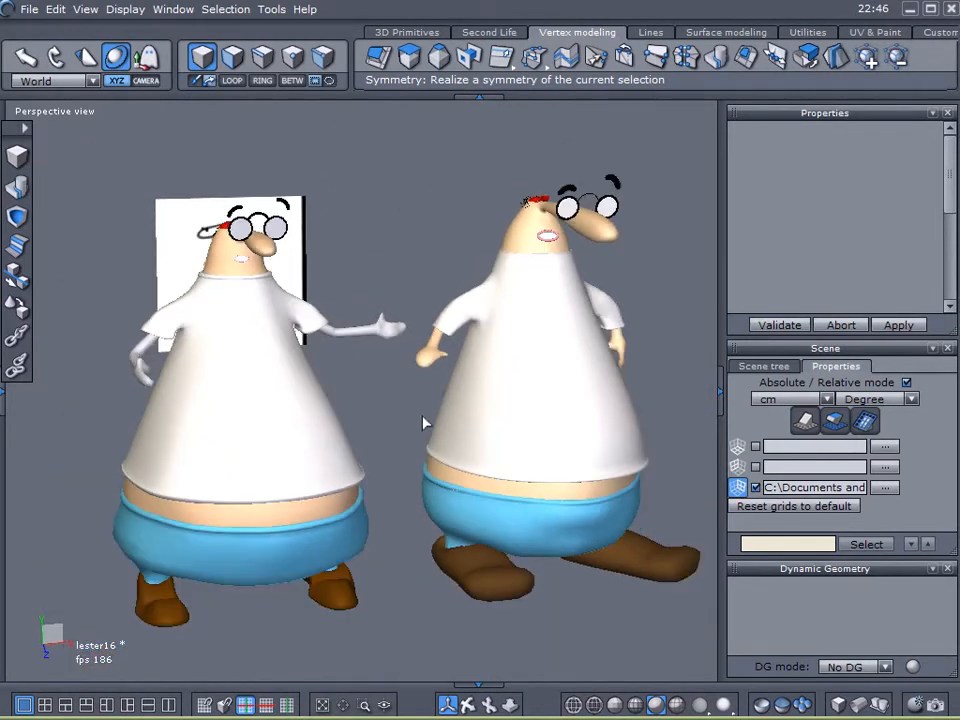